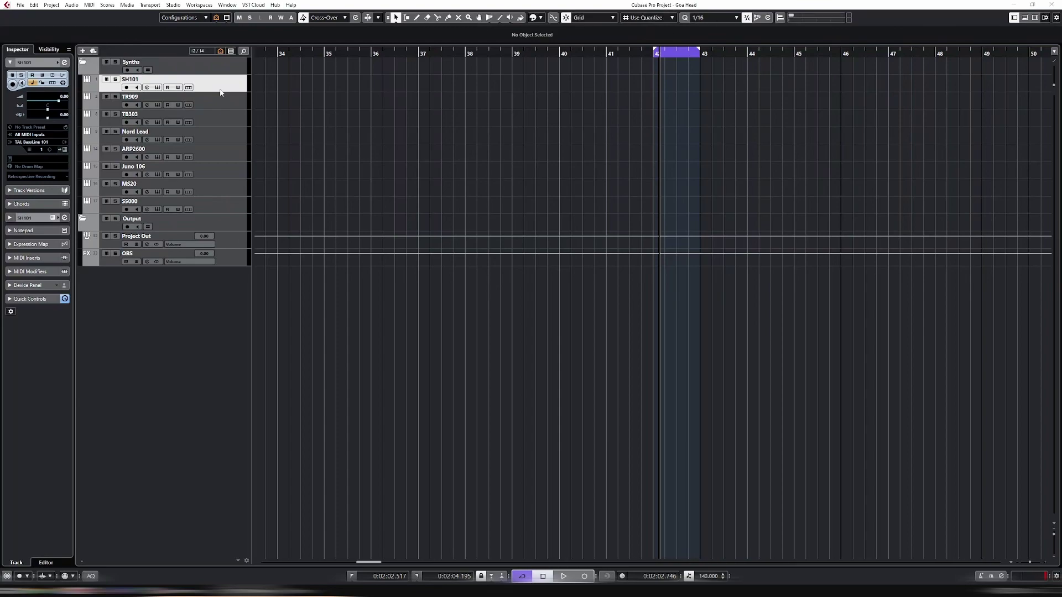
left_click(233, 204)
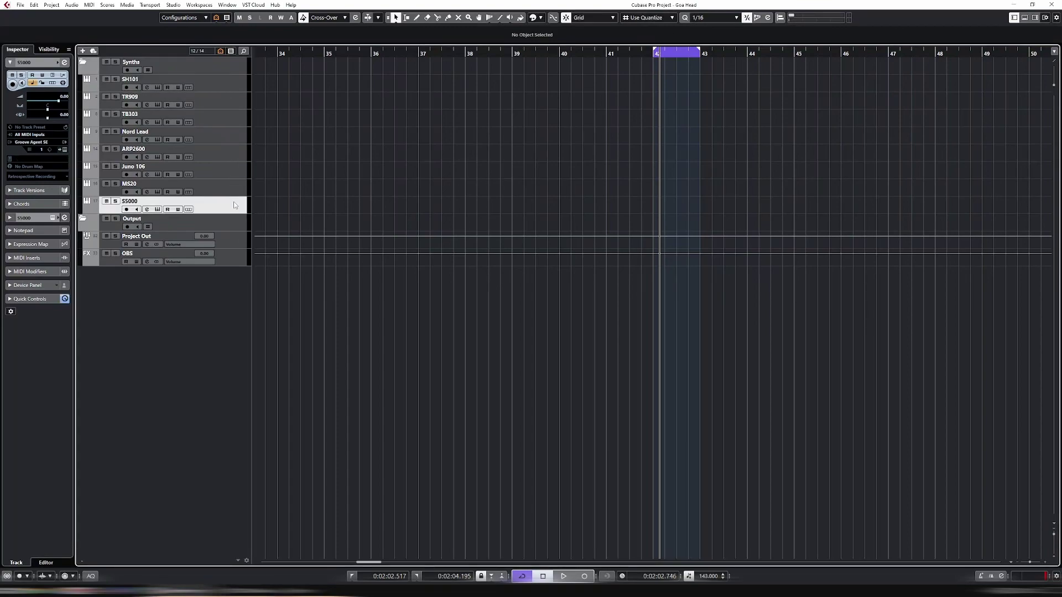
left_click(225, 84)
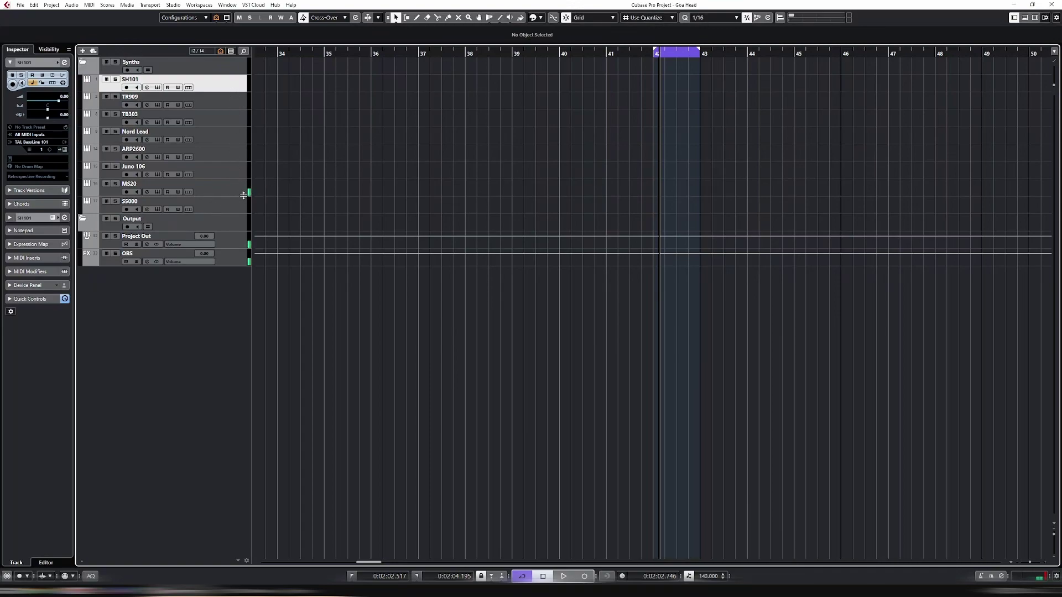
left_click(228, 106)
left_click(230, 206)
left_click(227, 88)
left_click(223, 204)
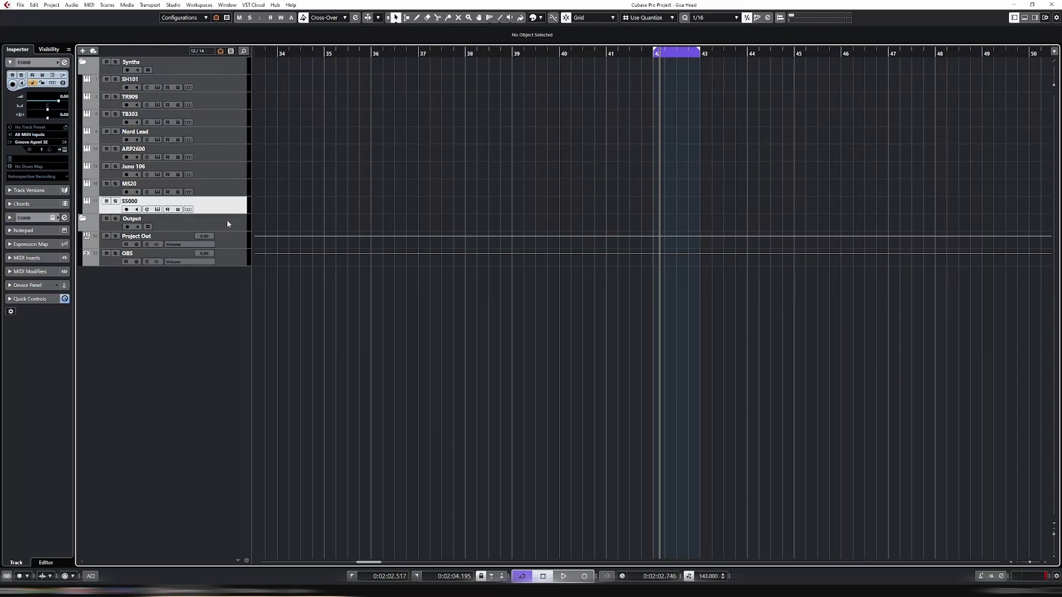
left_click(232, 220)
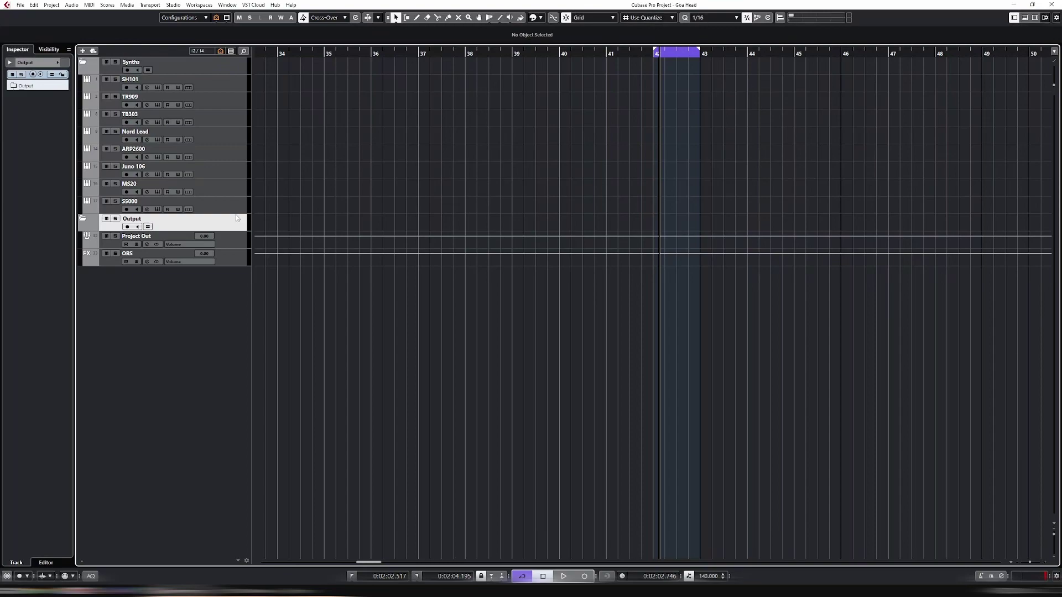
Examine the instrument windows of the SH101 and TR909 tracks, closing each one after viewing it
left_click(227, 83)
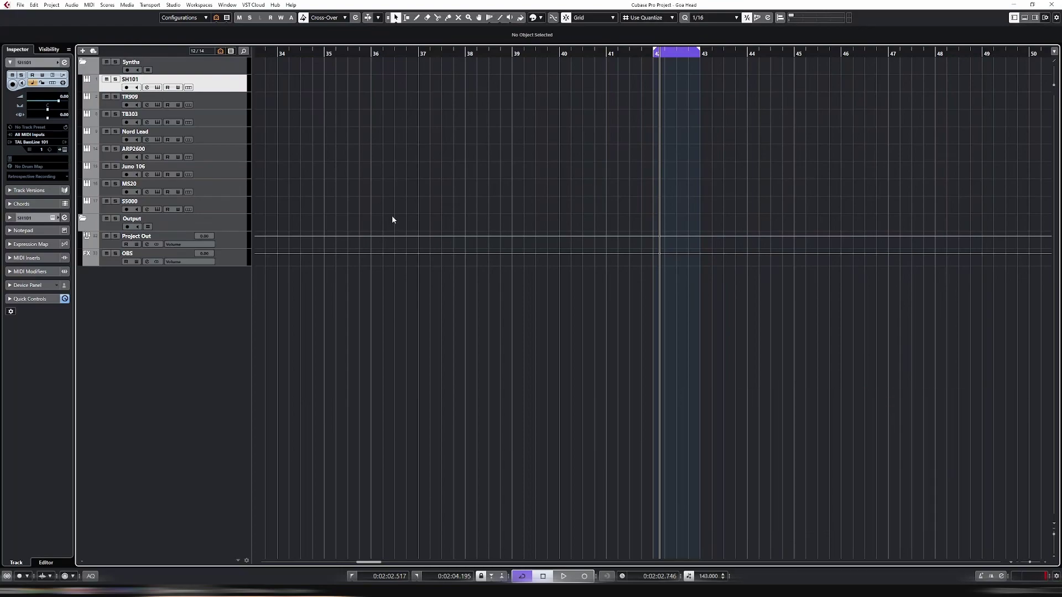
key("e")
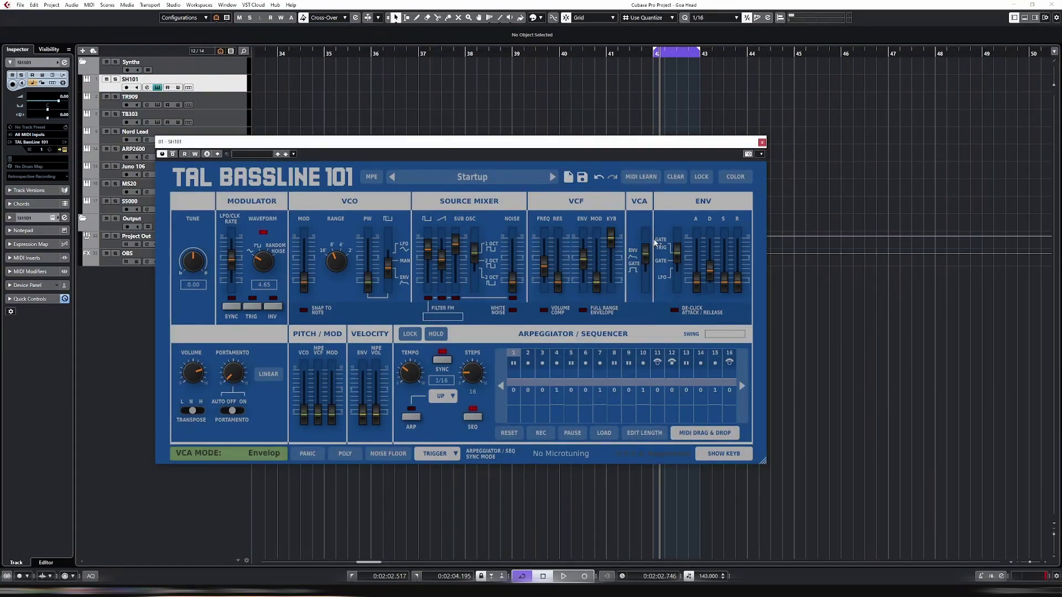
left_click(761, 142)
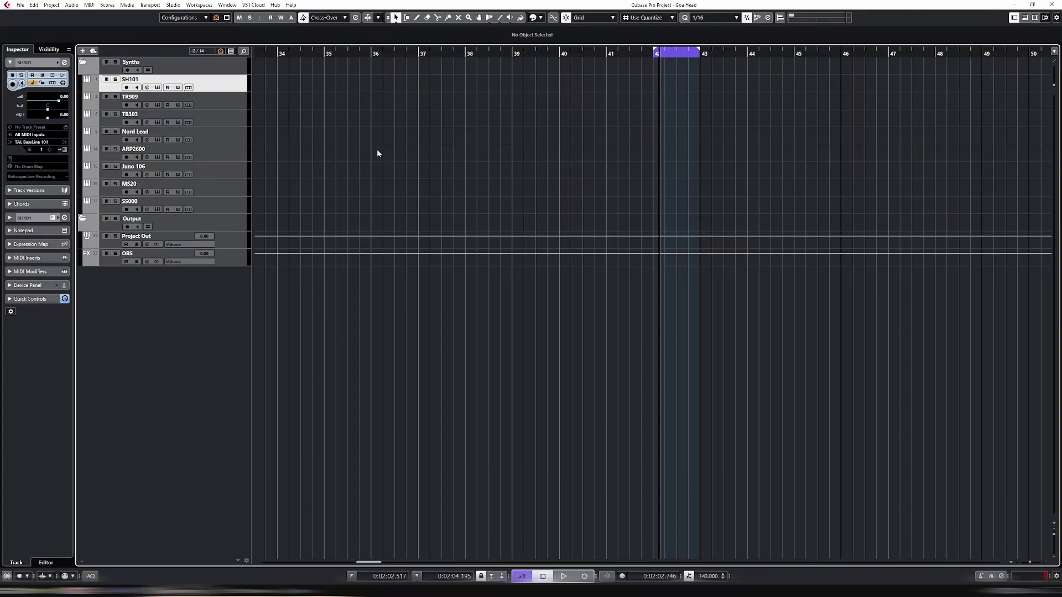
left_click(224, 104)
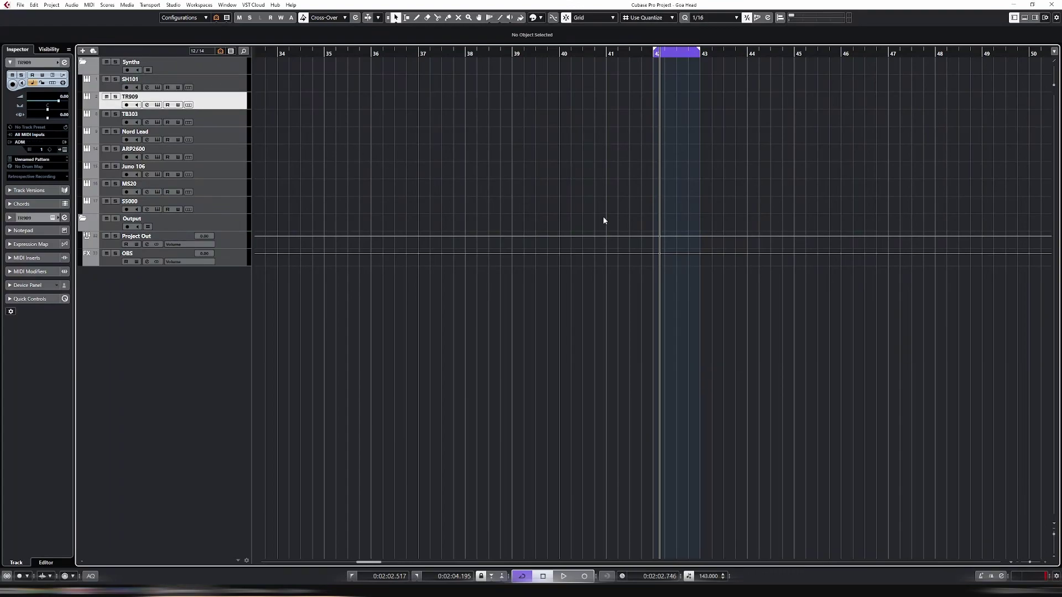
key("e")
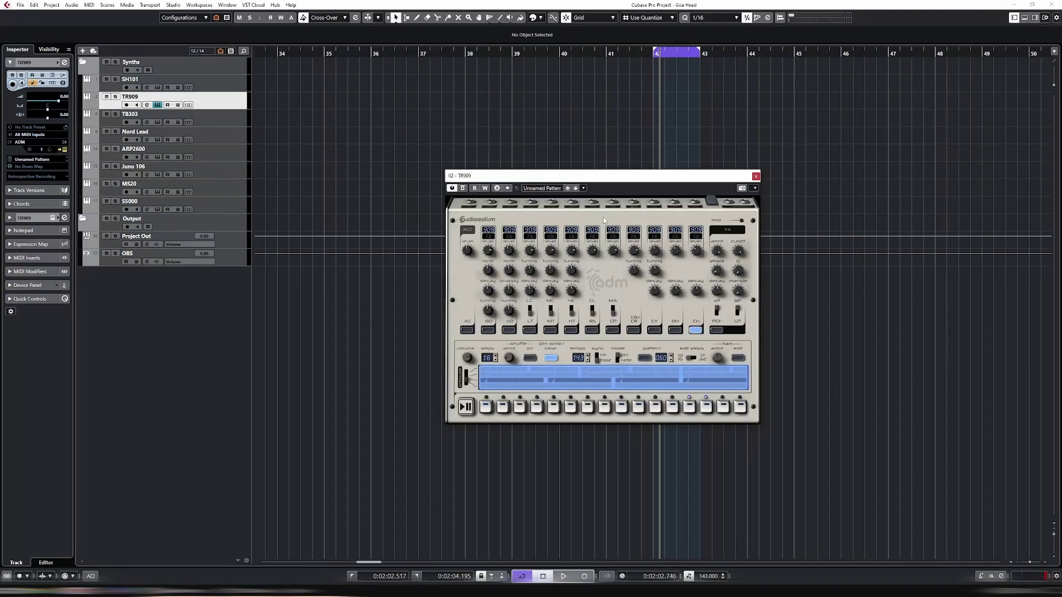
left_click(756, 176)
Select the TB303 track, and view the Discovery Pro instrument on the Nord Lead track before closing its window
left_click(225, 121)
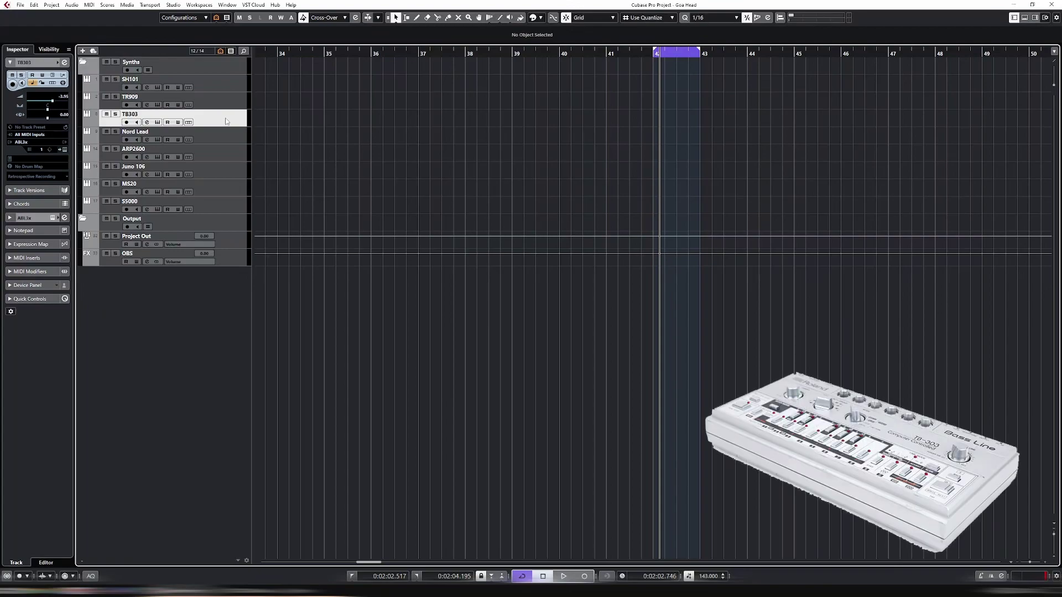
left_click(226, 139)
left_click(157, 140)
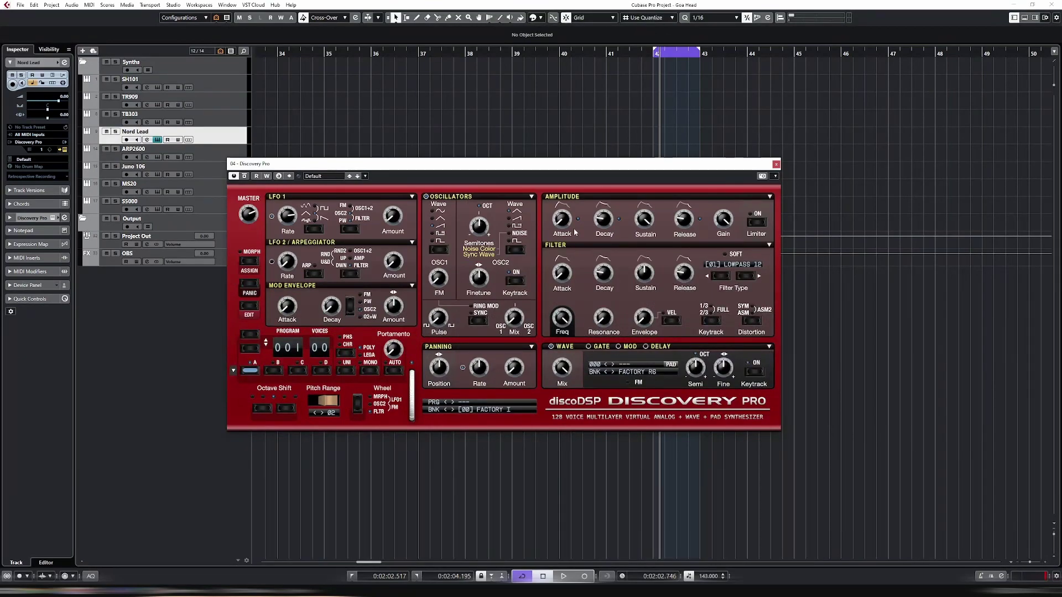
left_click(775, 165)
Go through the ARP2600, Juno 106 and MS20 tracks and examine their emulation instruments
left_click(230, 159)
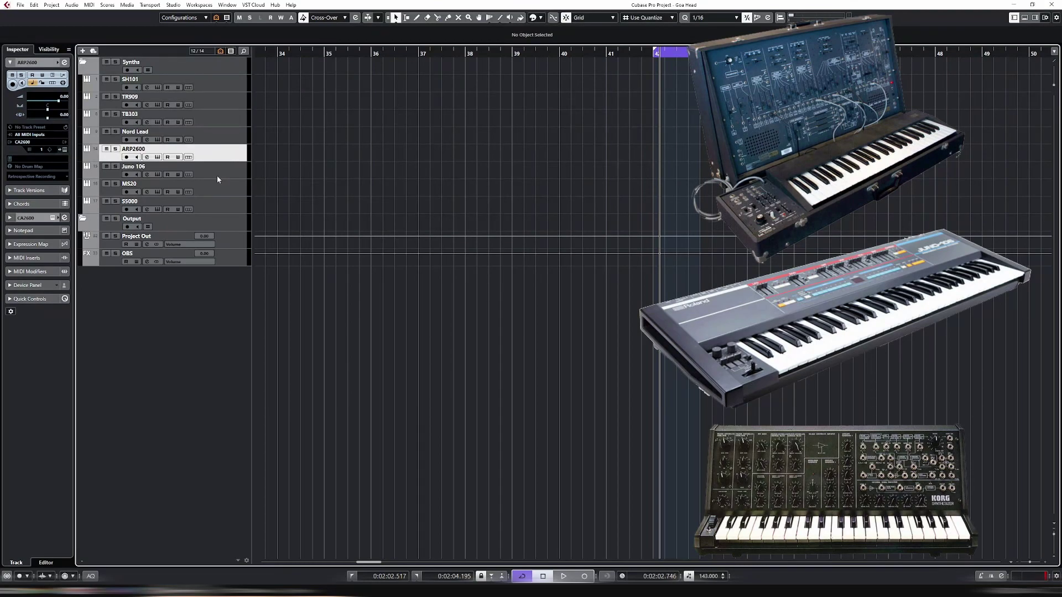
left_click(217, 175)
left_click(218, 191)
left_click(225, 157)
key("e")
key("e")
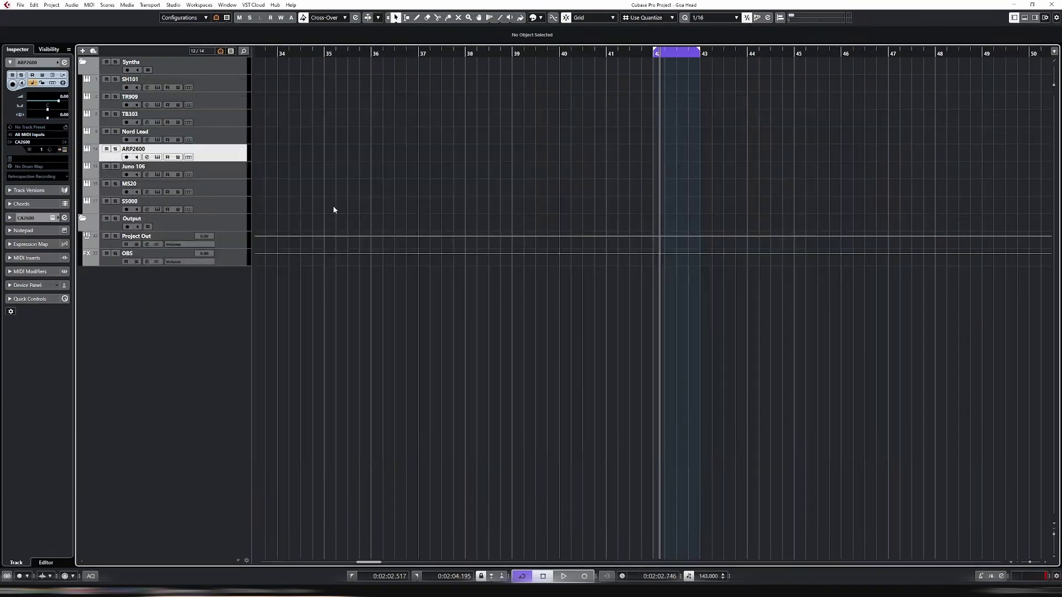
left_click(213, 170)
left_click(222, 191)
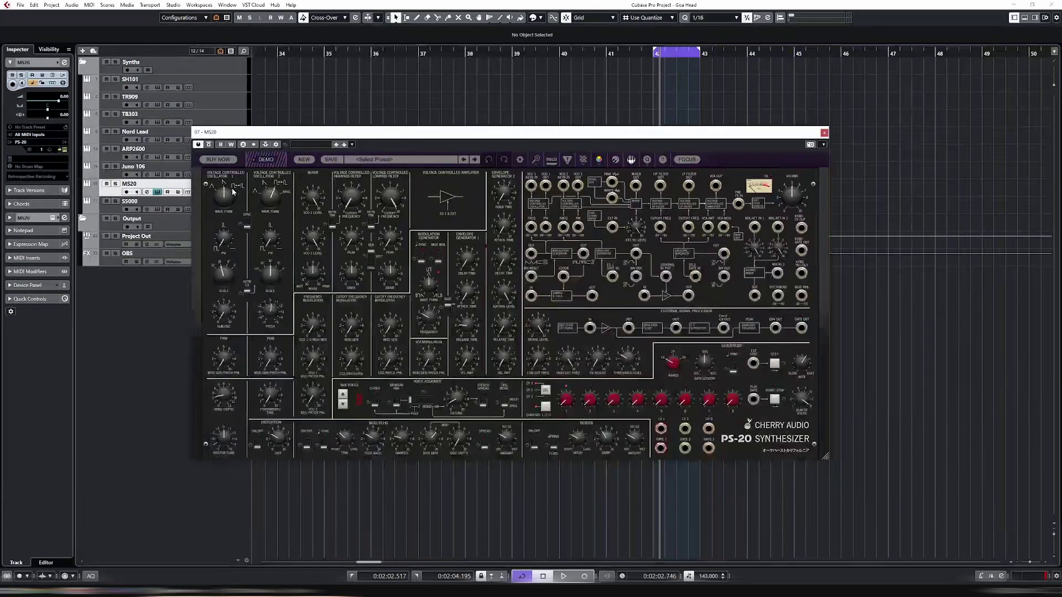
View the Groove Agent SE sampler on the S5000 track and close its window
left_click(234, 207)
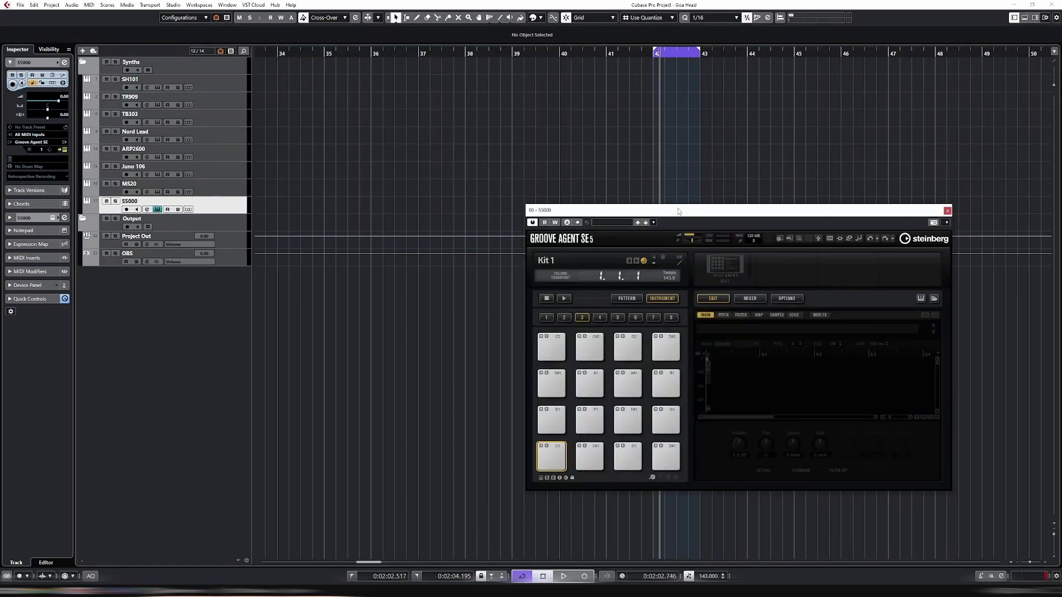
left_click_drag(675, 212, 525, 192)
key("Escape")
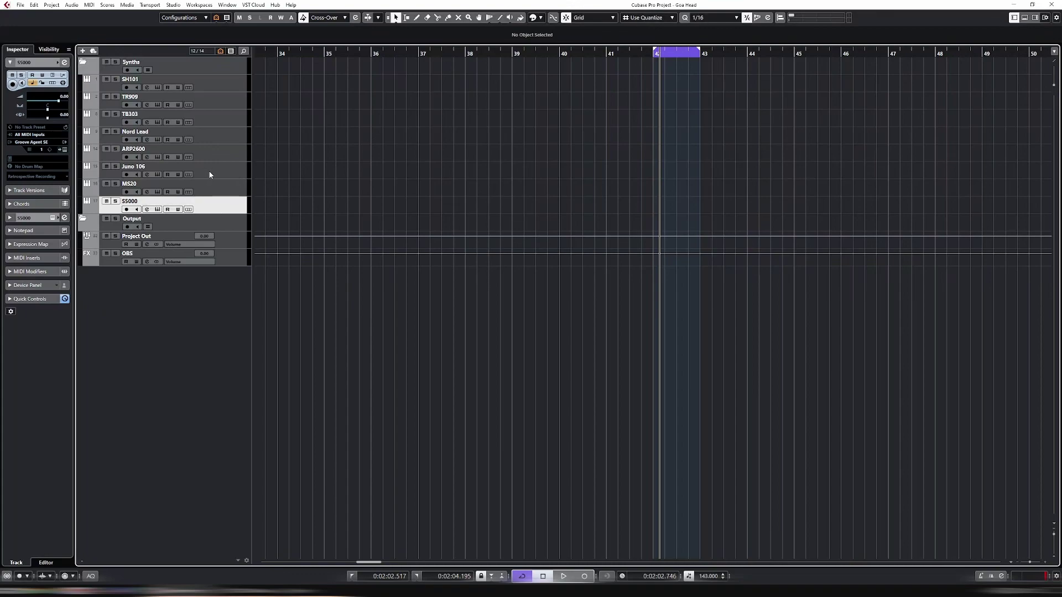
left_click(229, 80)
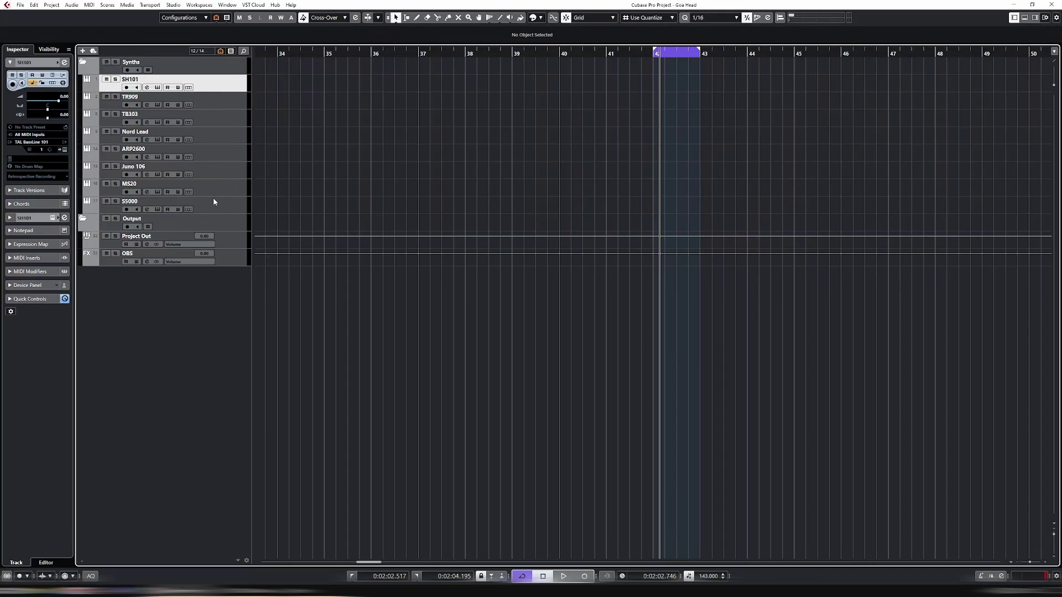
left_click(213, 200)
left_click(221, 84)
Unfold the separate output channels of the TR909 and Nord Lead tracks to examine them, folding each track back up
left_click(228, 103)
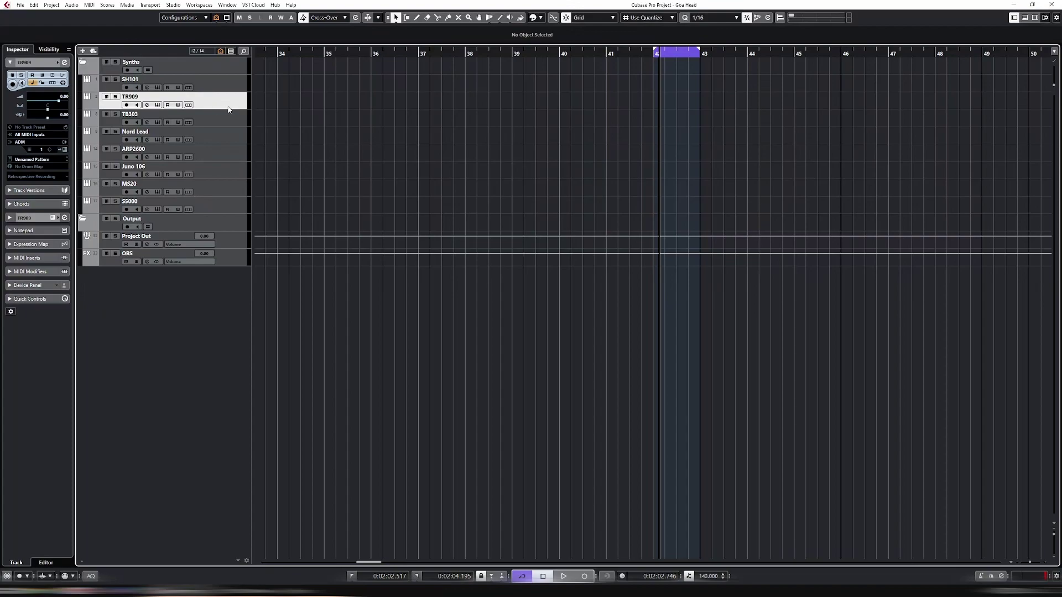
left_click(86, 105)
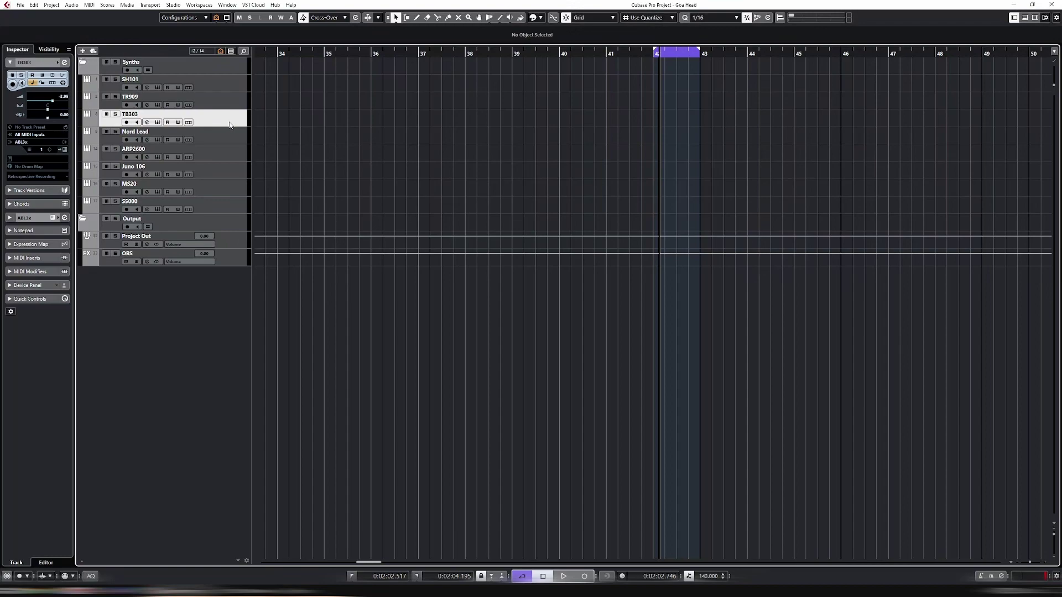
left_click(224, 137)
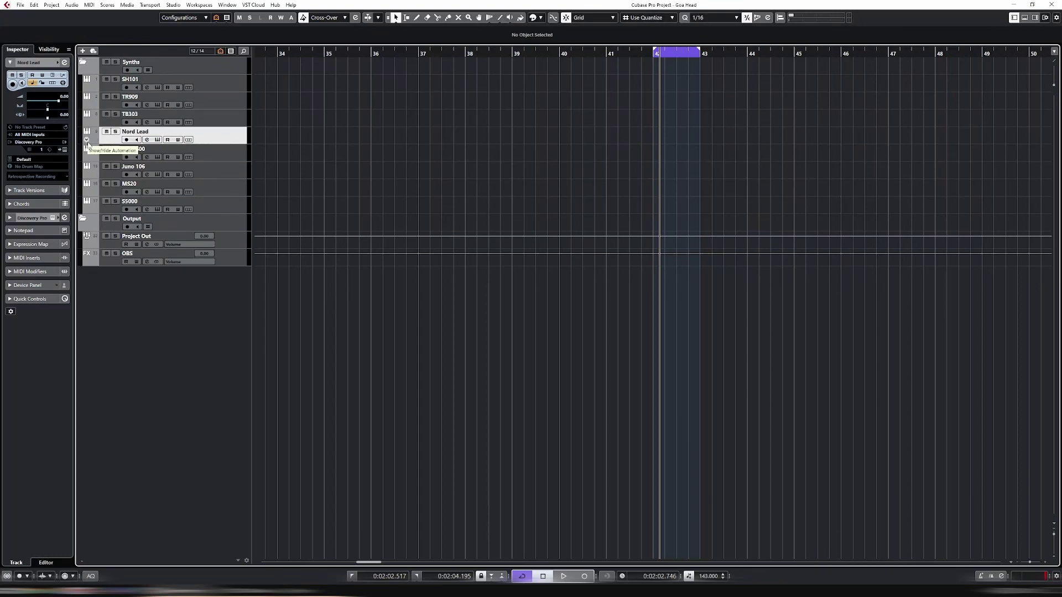
left_click(87, 141)
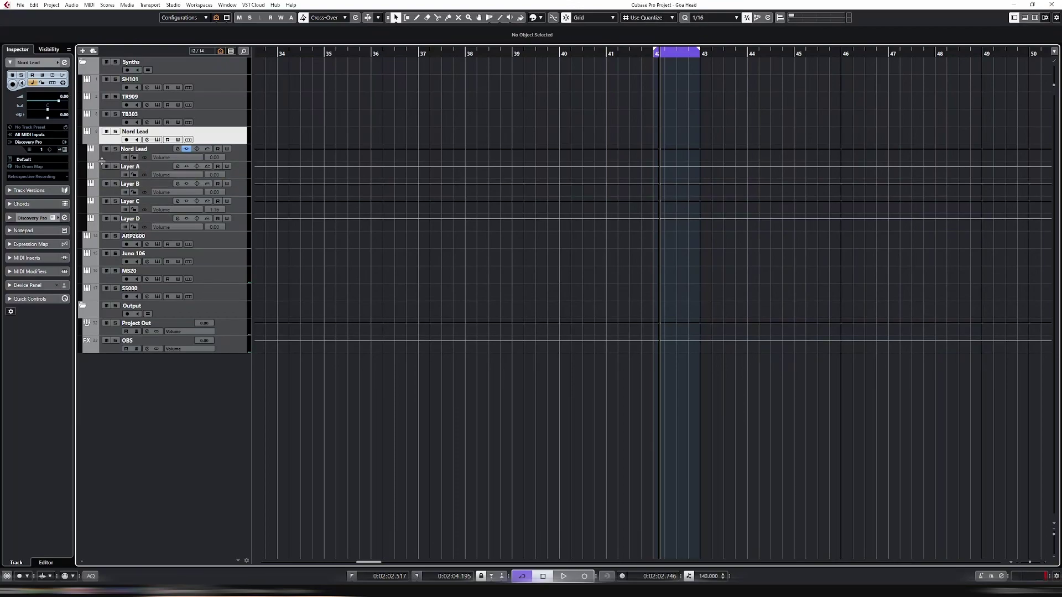
left_click(87, 142)
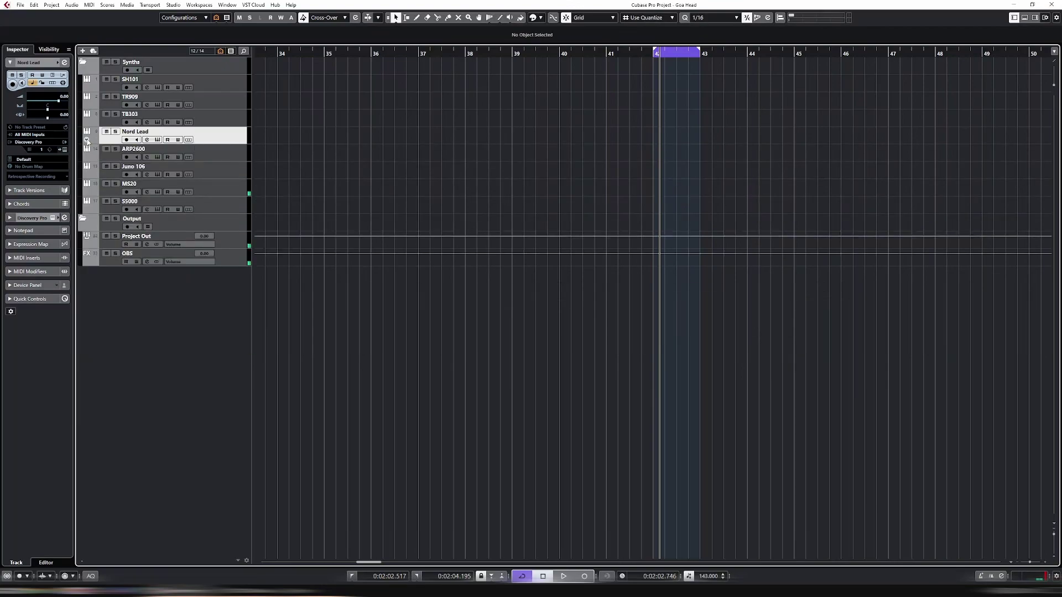
Step through the ARP2600, Juno 106 and MS20 tracks, and unfold the S5000 track to examine its outputs, folding it back up
left_click(219, 154)
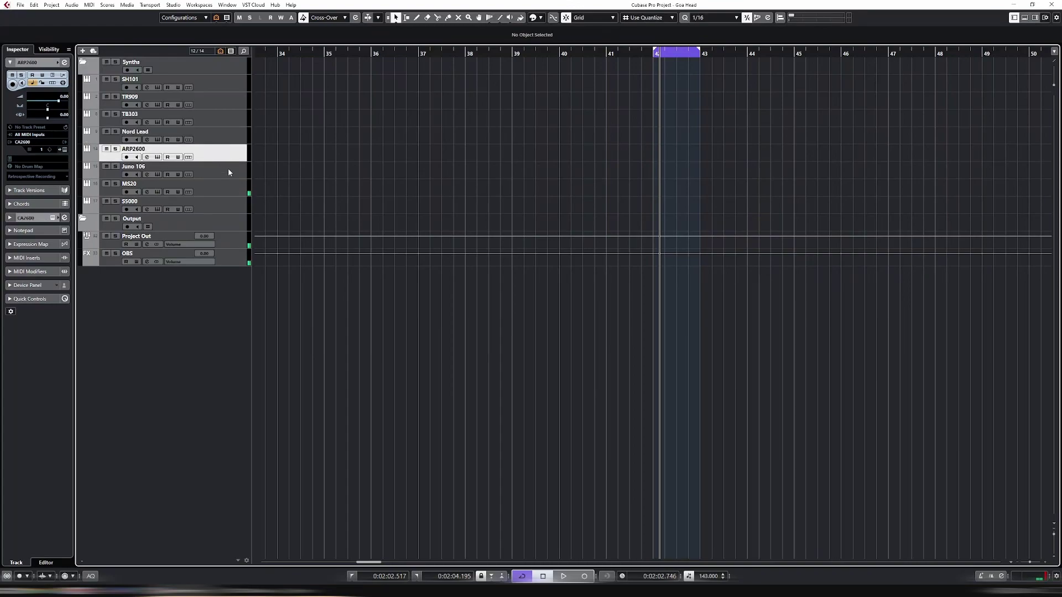
left_click(226, 178)
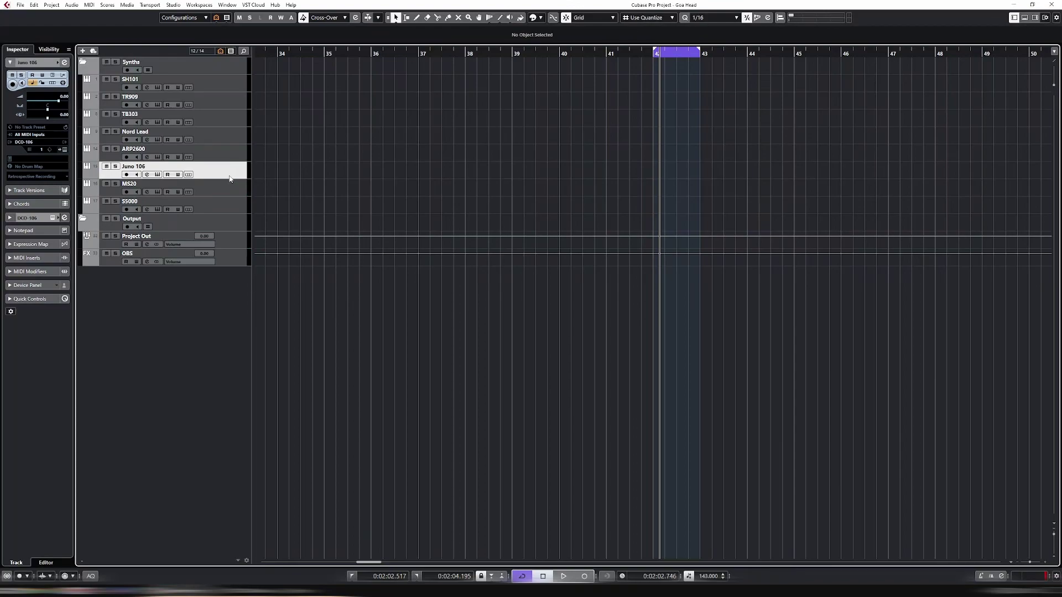
left_click(232, 193)
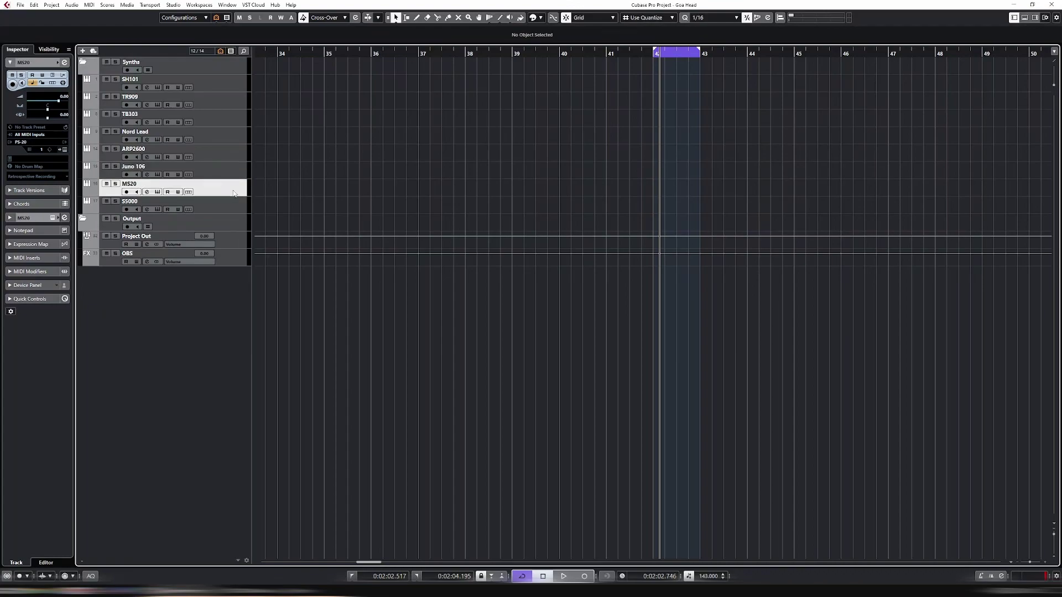
left_click(218, 205)
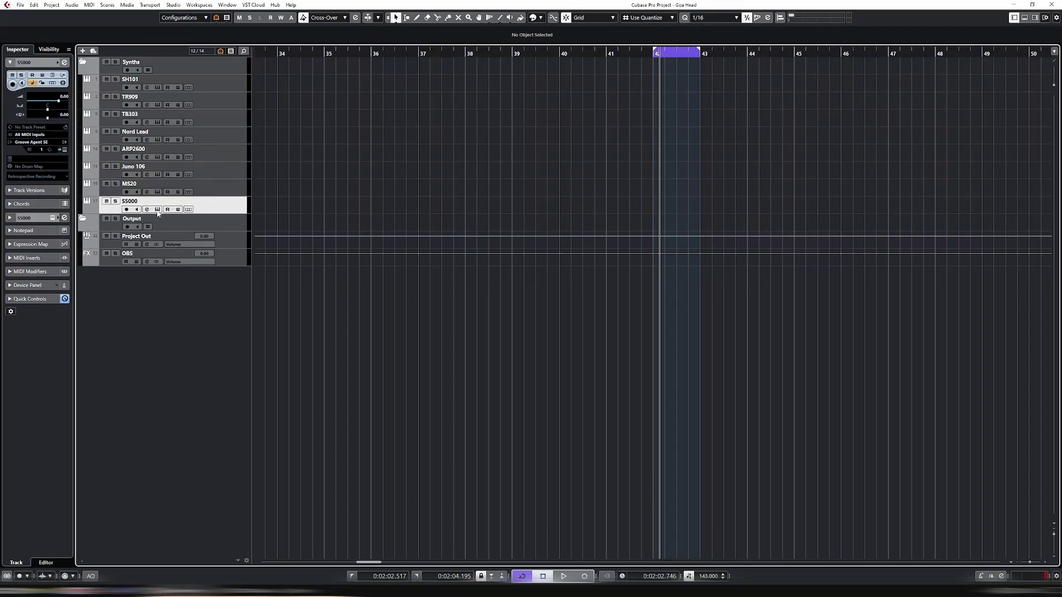
left_click(87, 210)
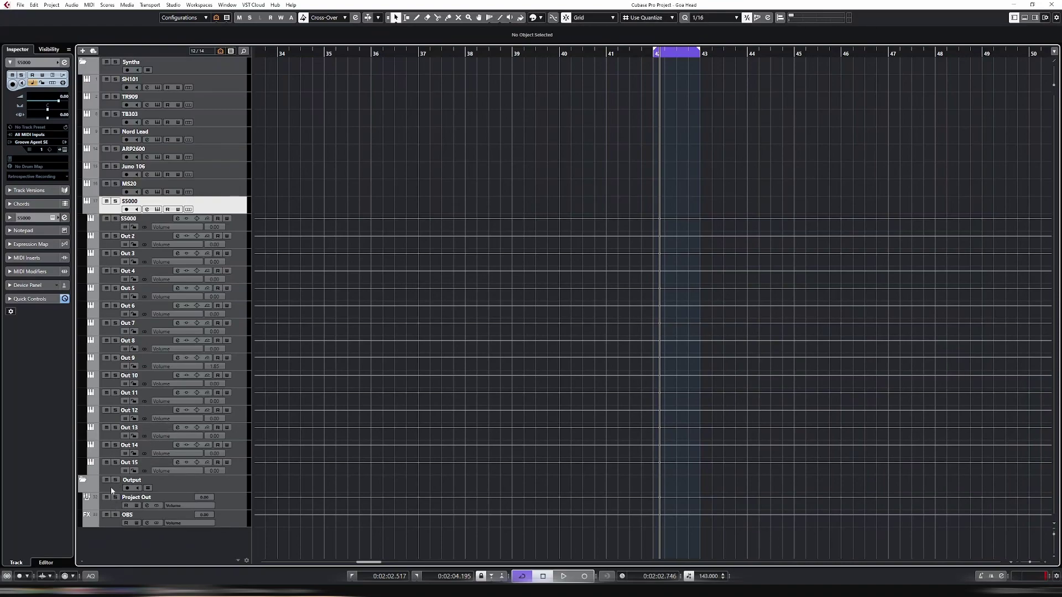
left_click(112, 473)
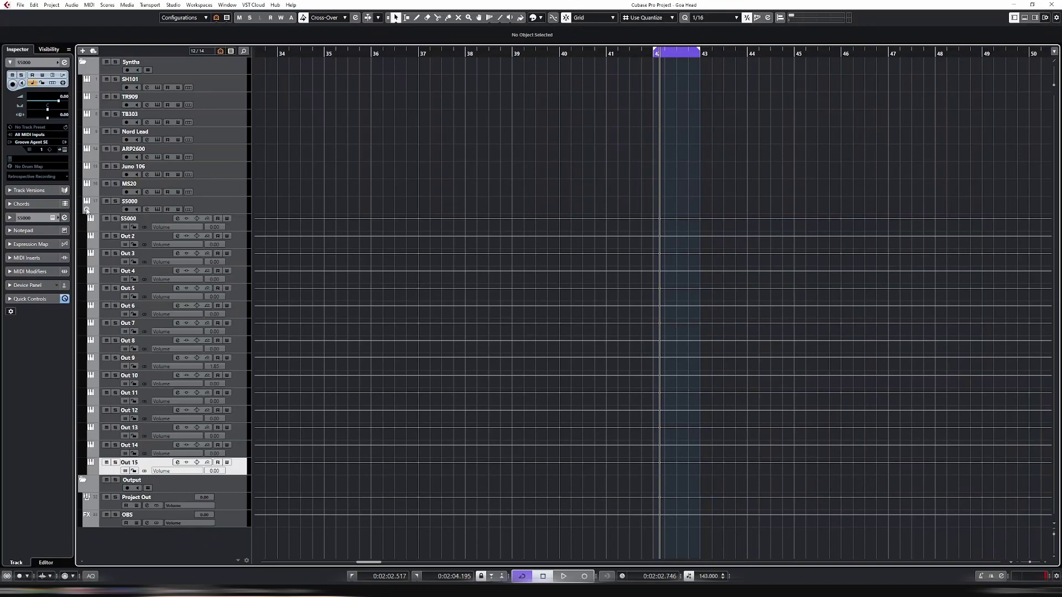
left_click(86, 210)
left_click(210, 172)
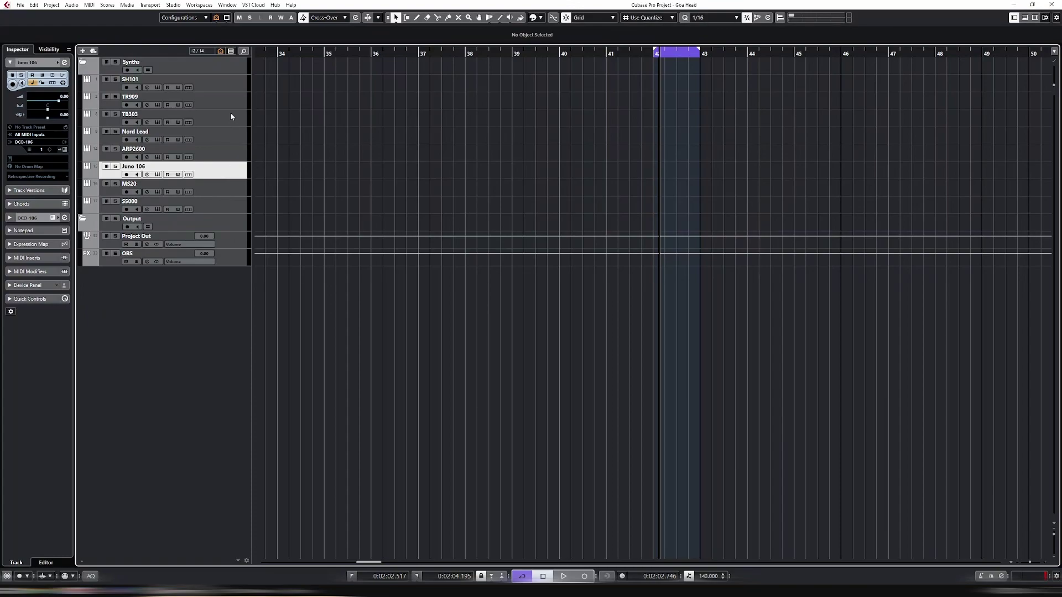
left_click(226, 72)
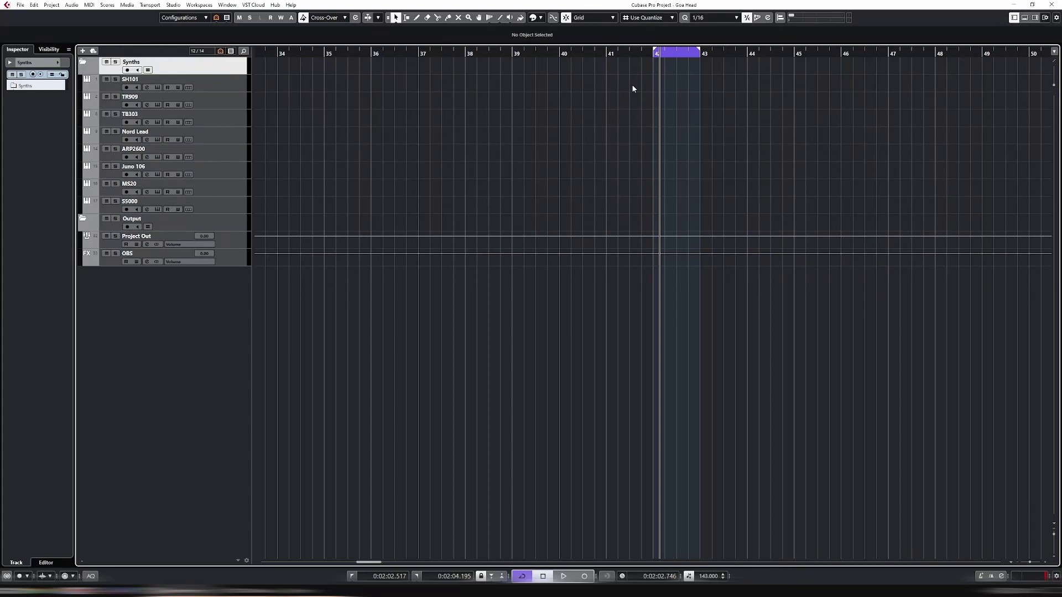
left_click(226, 89)
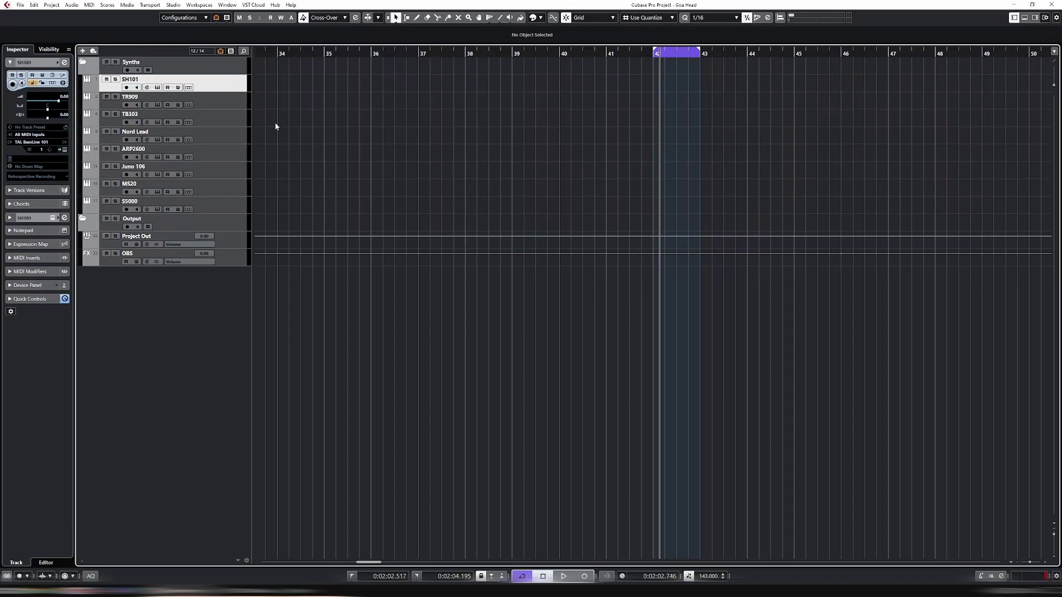
key("g")
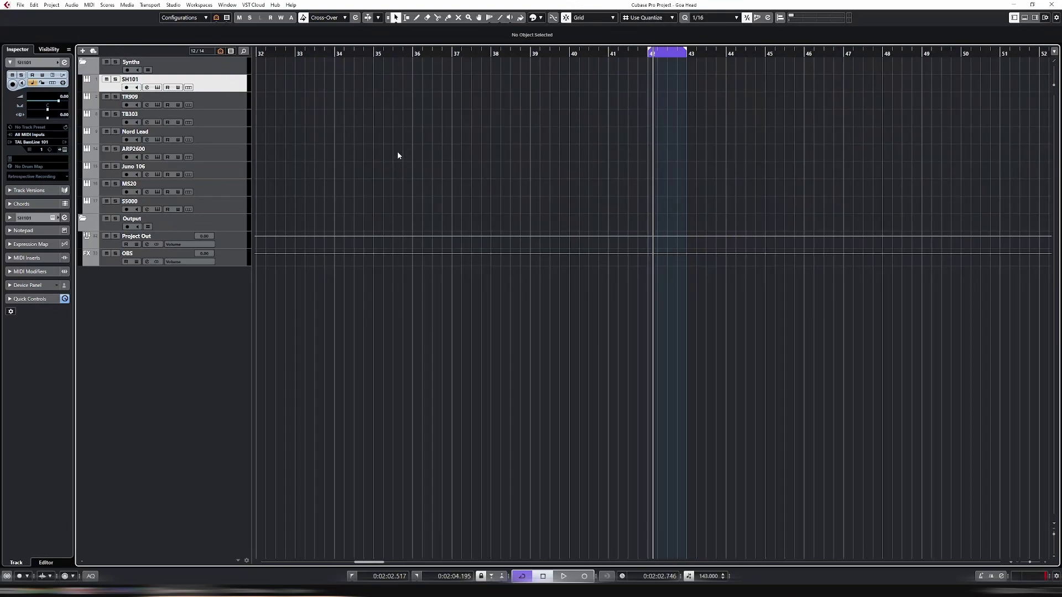
key("g")
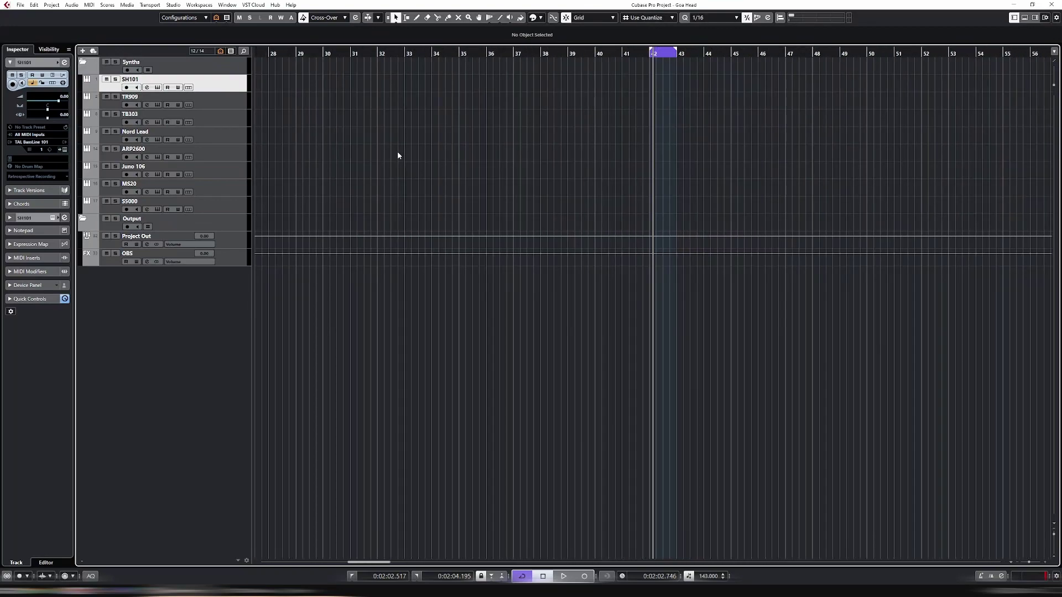
key("h")
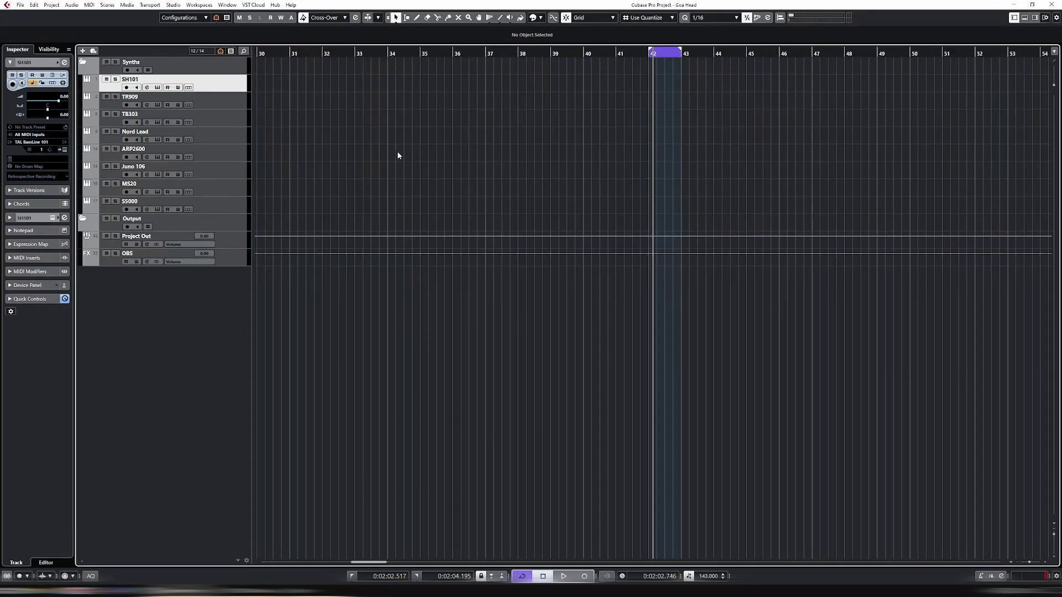
key("h")
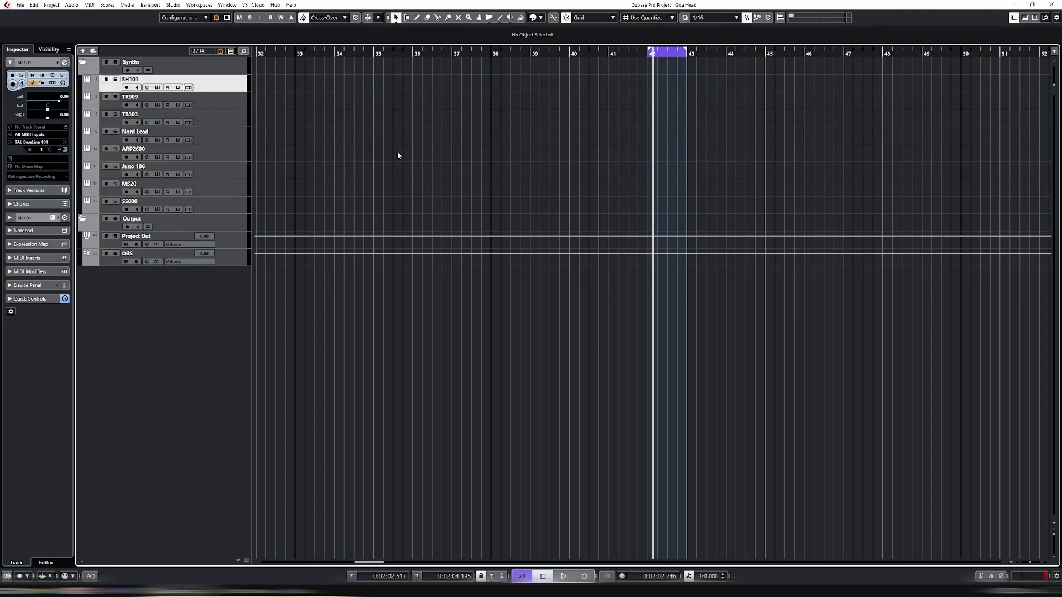
Show the SH101 channel's audio inserts and examine the Pro-Q 3 equalizer, closing its window again
left_click(158, 87)
left_click(157, 88)
left_click(13, 217)
left_click(42, 130)
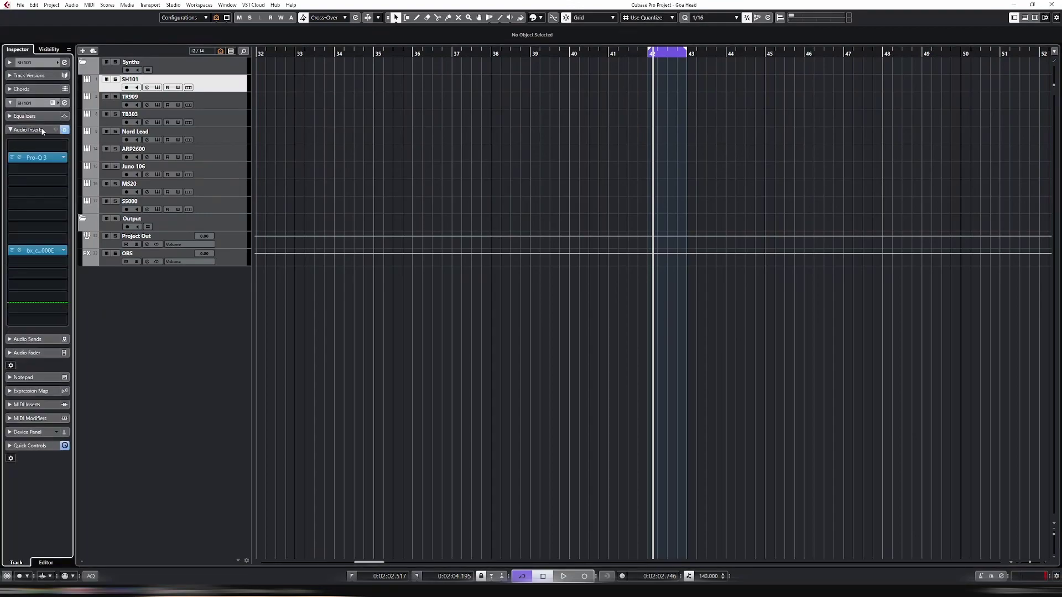
left_click(23, 160)
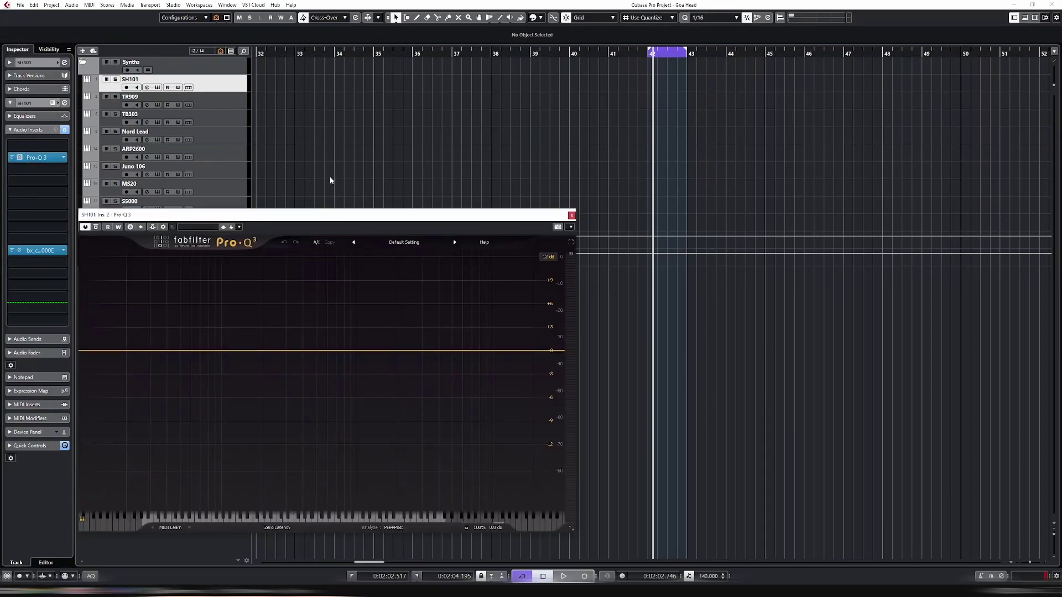
left_click(571, 216)
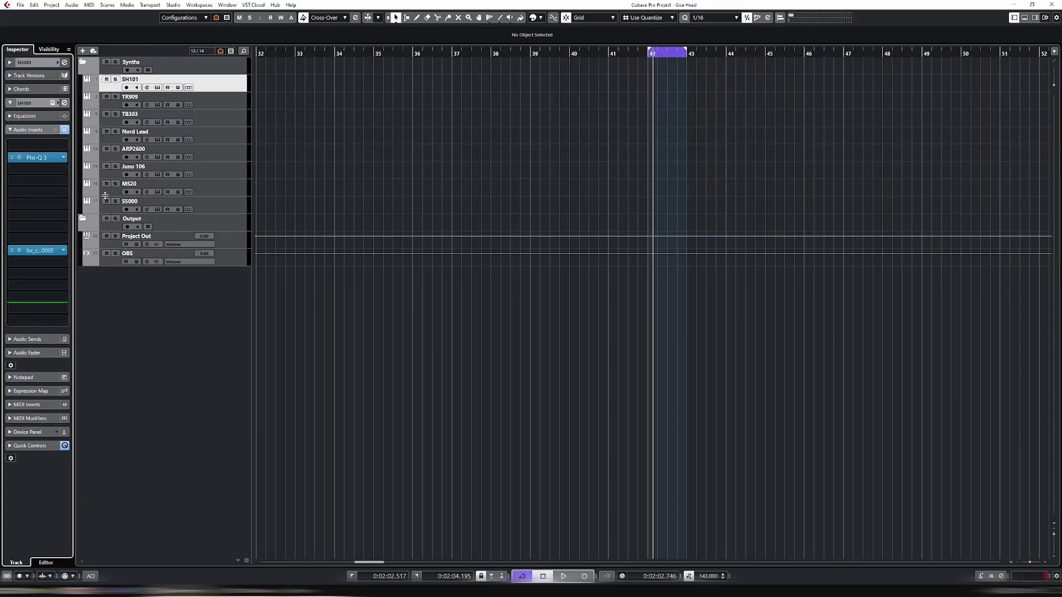
View the bx_console SSL 4000 E channel strip on the SH101 track and close its window
left_click(24, 253)
left_click_drag(416, 122, 386, 120)
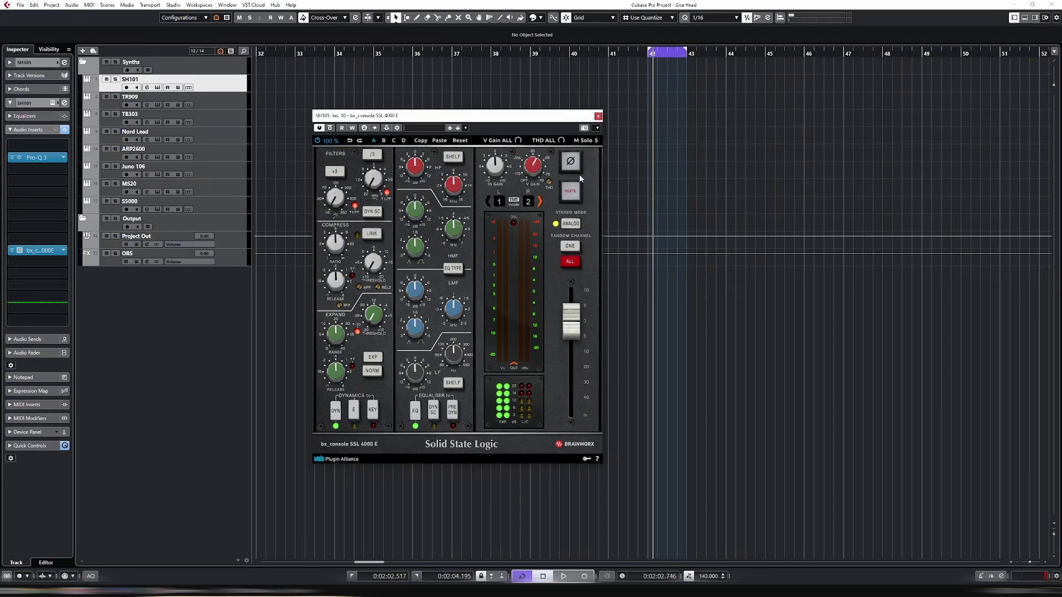
left_click(598, 116)
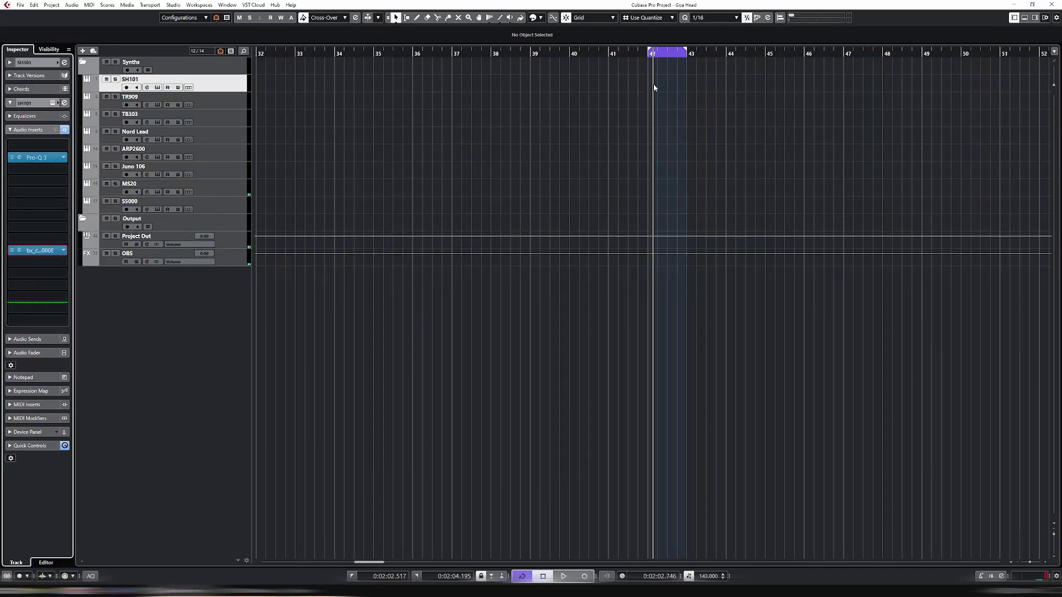
Create an empty MIDI part across bar 42 on the SH101 track, and mute the ARP2600, Juno 106 and MS20 tracks
double_click(653, 87)
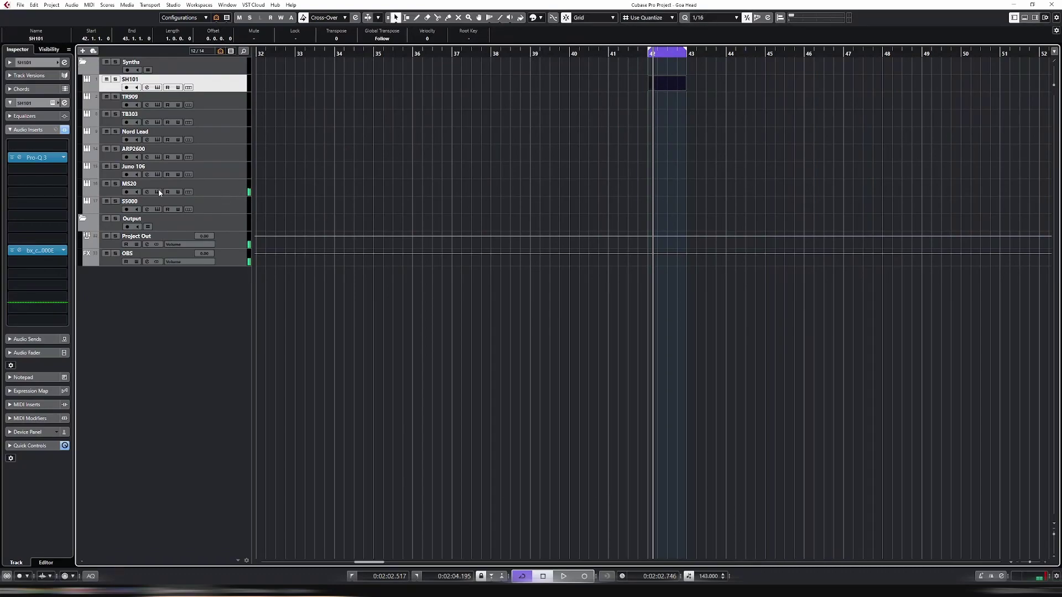
left_click(104, 167)
left_click(105, 187)
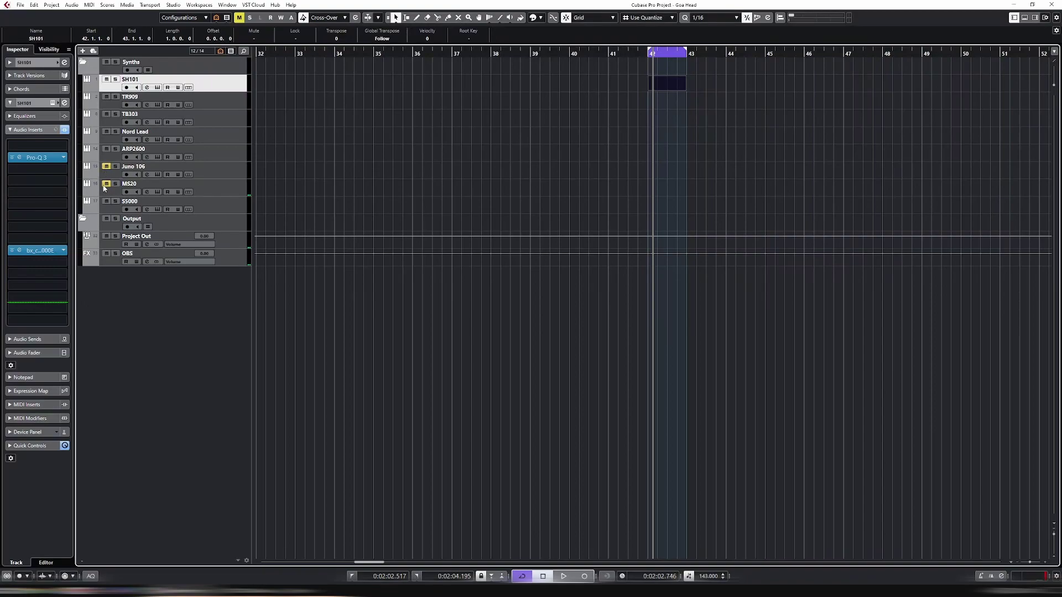
left_click(106, 149)
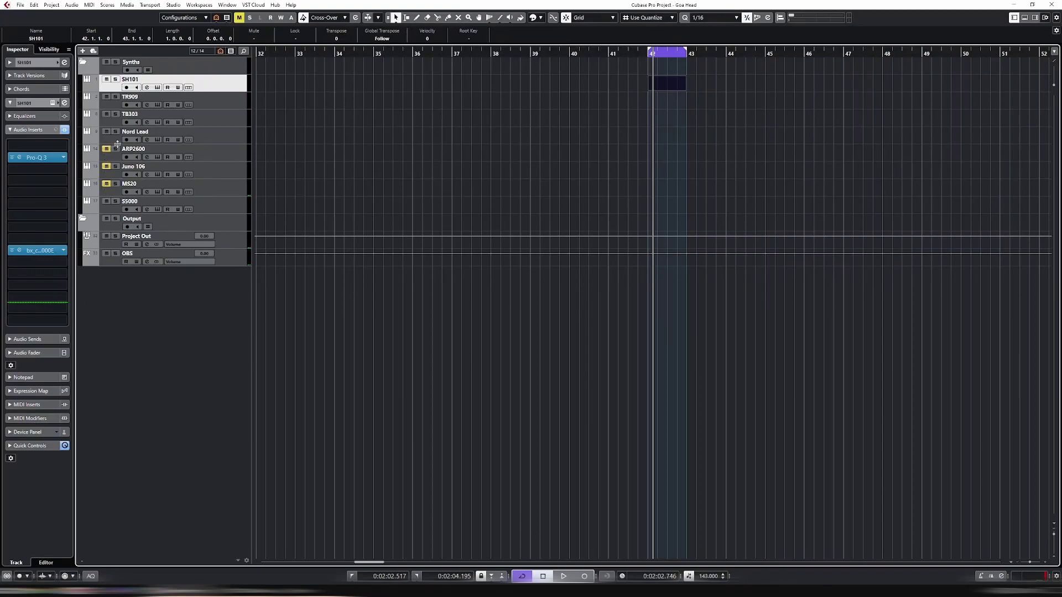
left_click(235, 160)
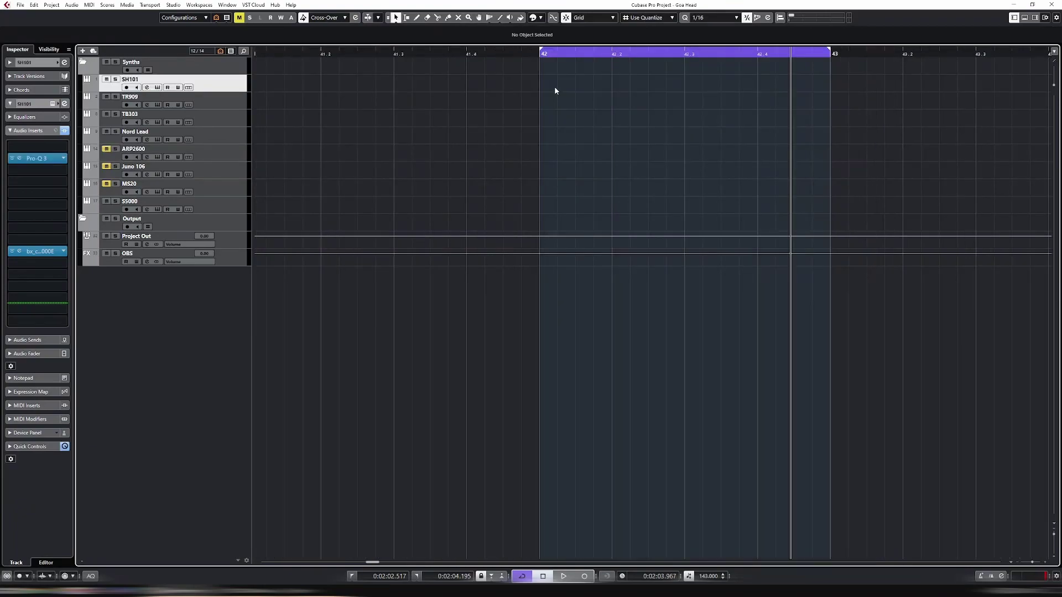
Open the SH101 part for note editing and enter a low eighth-length note at the start of bar 42
double_click(554, 86)
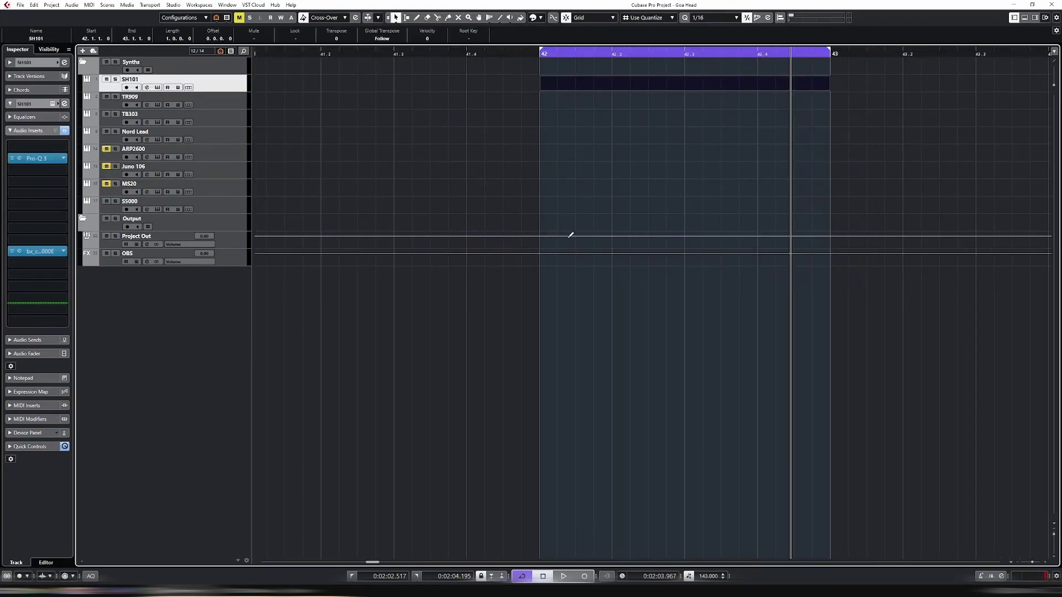
key("Return")
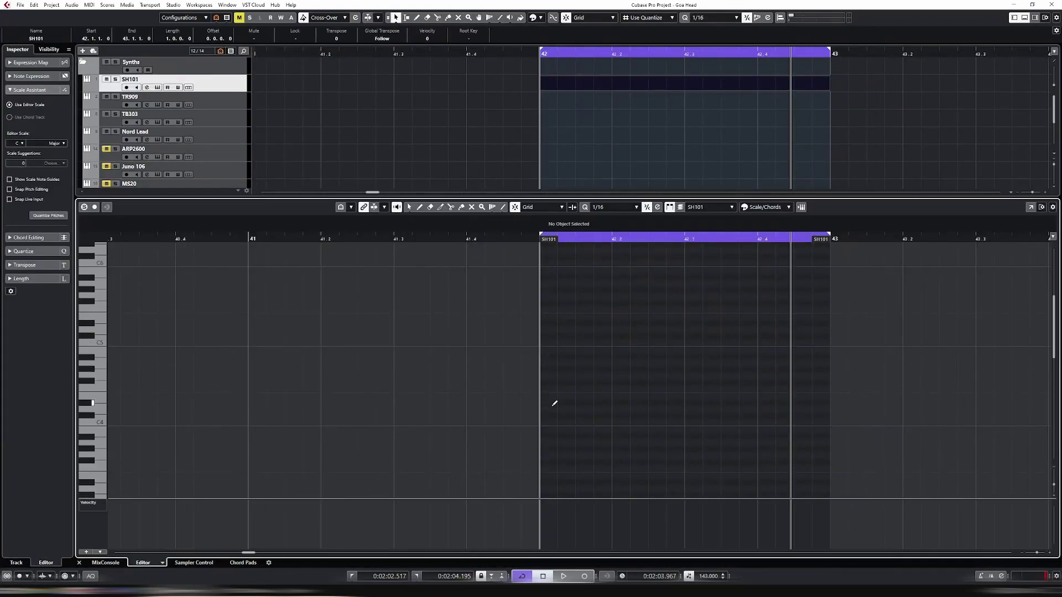
scroll(553, 400, "down", 2)
scroll(553, 365, "up", 3)
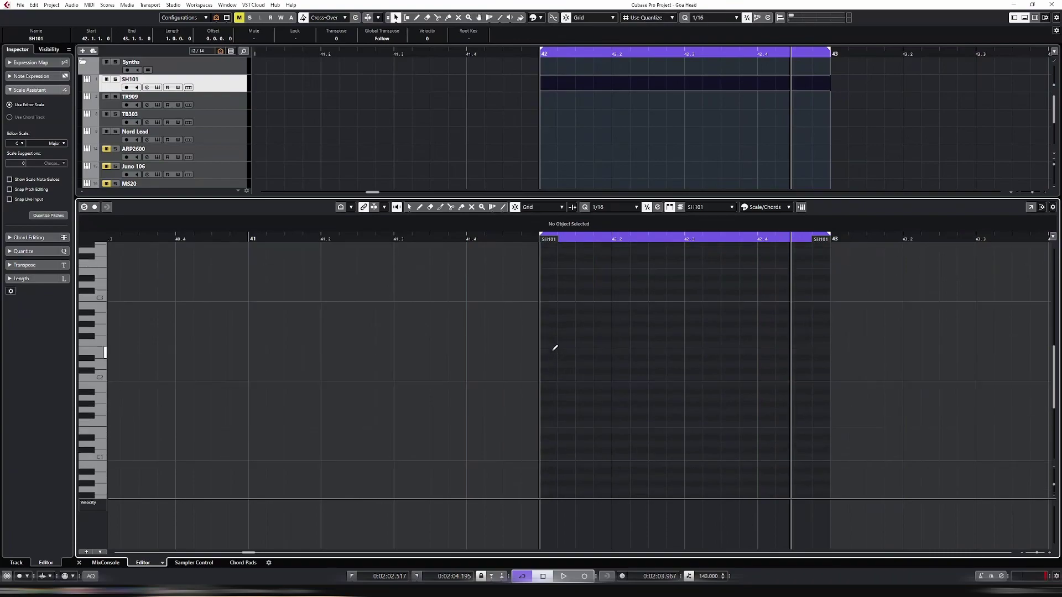
left_click_drag(544, 350, 663, 330)
Duplicate the note onto the remaining three beats of bar 42 and close the note editor
key("ctrl+d")
key("ctrl+Right")
key("ctrl+Right")
key("ctrl+d")
key("ctrl+Right")
key("ctrl+Right")
key("ctrl+d")
key("ctrl+Right")
key("ctrl+Right")
key("ctrl+a")
key("Return")
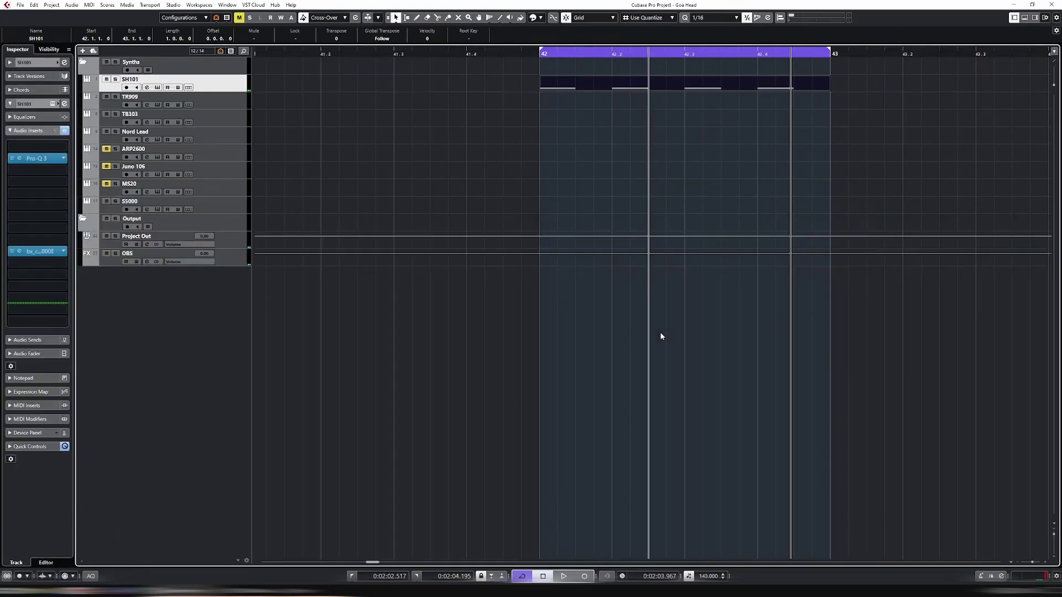
Bring up the SH101 track's TAL BassLine 101, start looped playback and mute the TB303 track
key("shift+e")
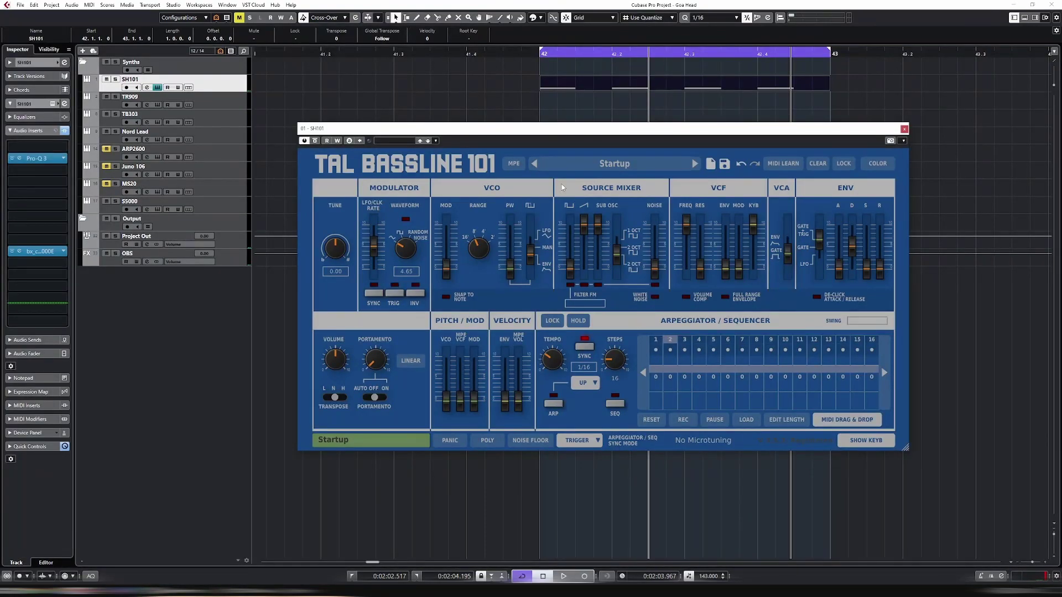
left_click_drag(558, 132, 467, 153)
key("space")
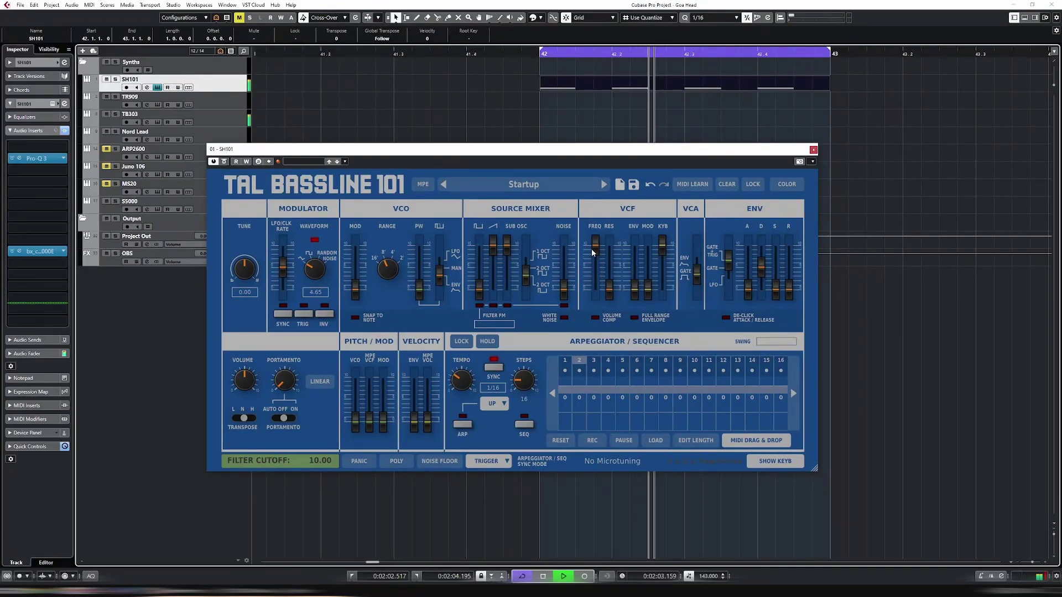
left_click(106, 114)
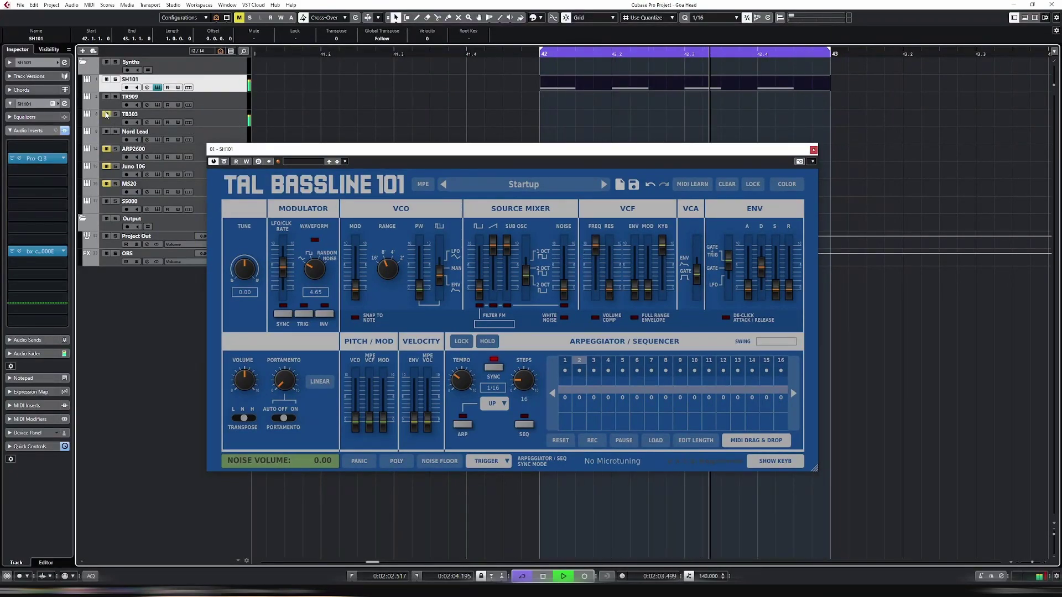
Lower the filter cutoff to about halfway, set resonance to 10.00, and pull the sawtooth and sub-oscillator levels to zero
mouse_move(594, 244)
left_mouse_down()
mouse_move(596, 266)
mouse_move(609, 243)
left_mouse_up()
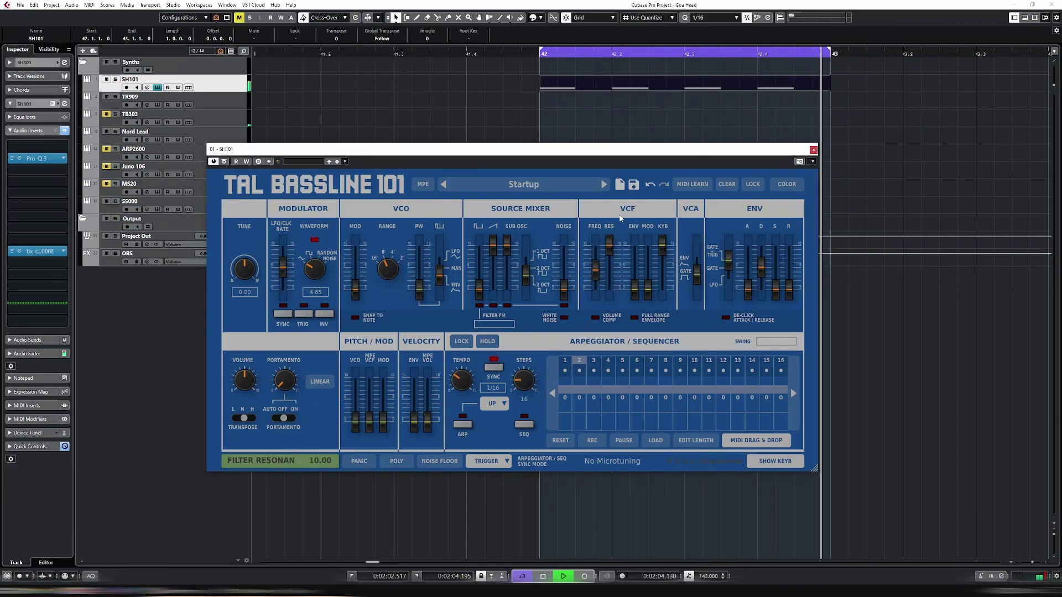
left_click(492, 247)
left_click_drag(492, 247, 510, 393)
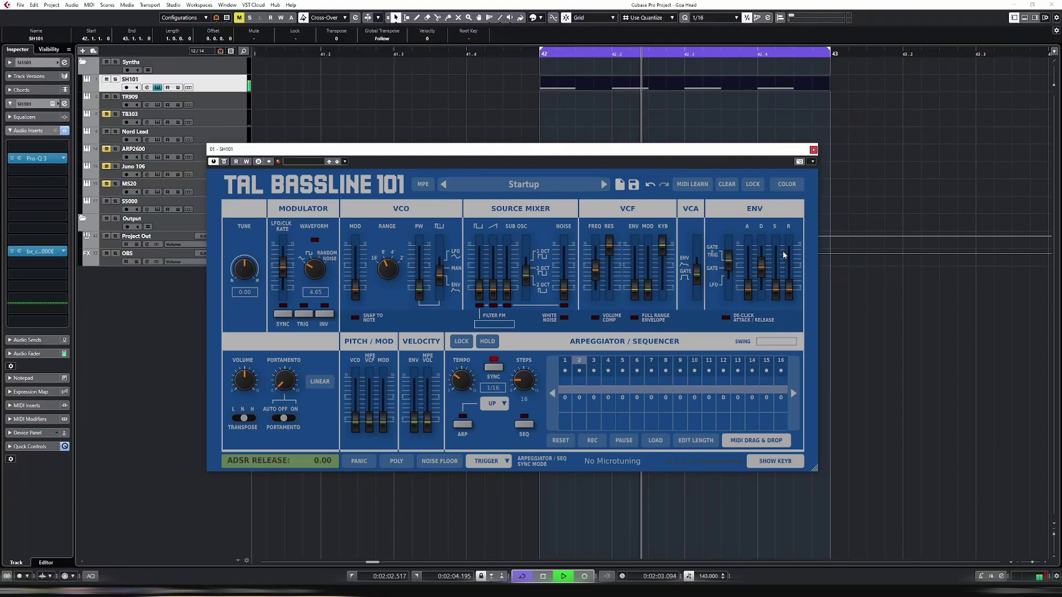
Shape the kick's pitch drop by raising the filter envelope amount, shortening the decay and lowering the filter cutoff
mouse_move(635, 287)
left_mouse_down()
mouse_move(635, 246)
mouse_move(636, 287)
left_mouse_up()
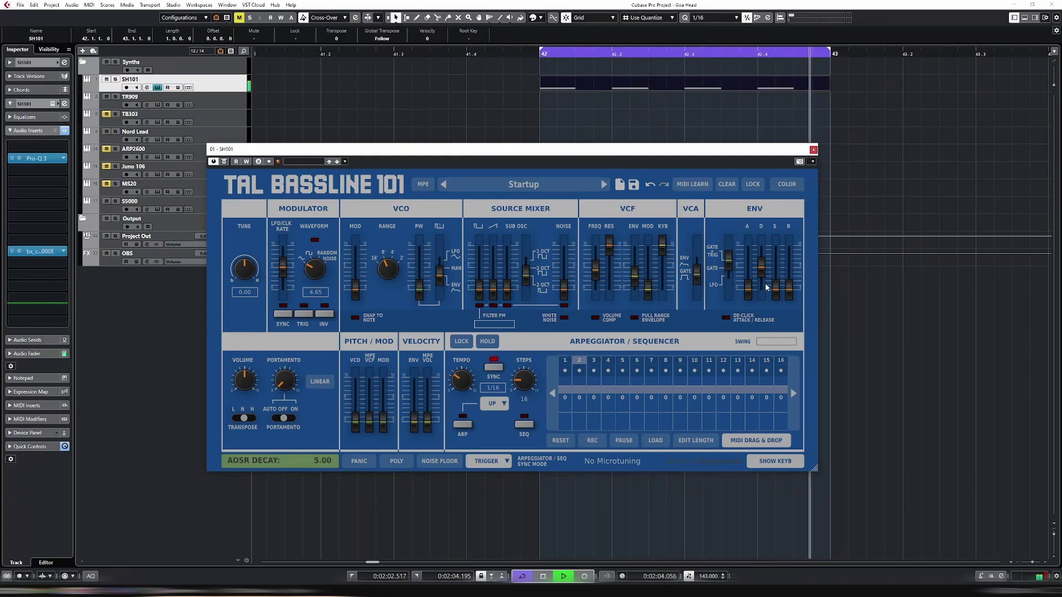
left_click_drag(765, 287, 764, 293)
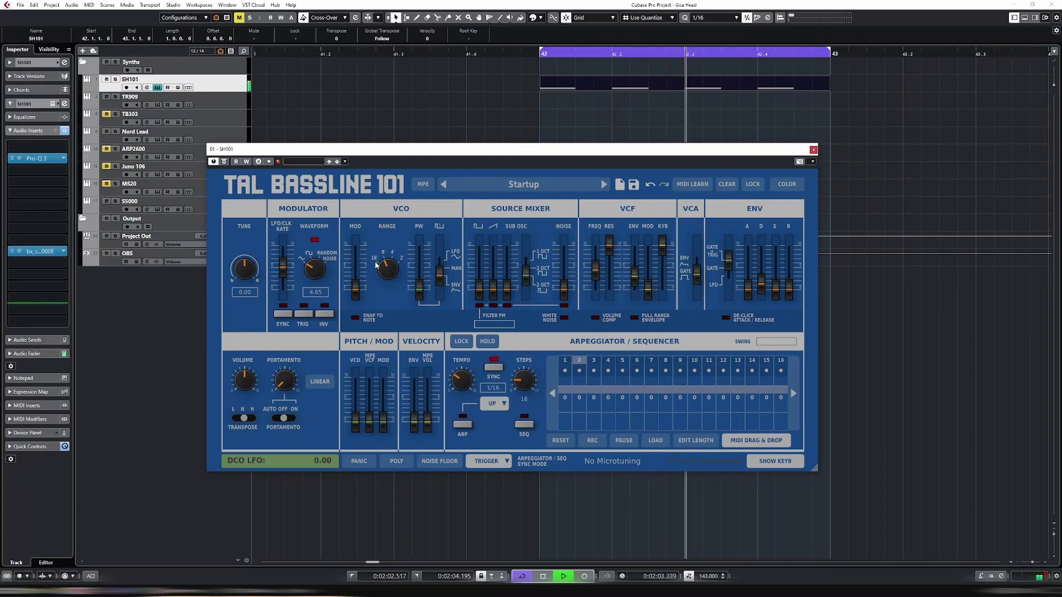
left_click_drag(598, 283, 596, 297)
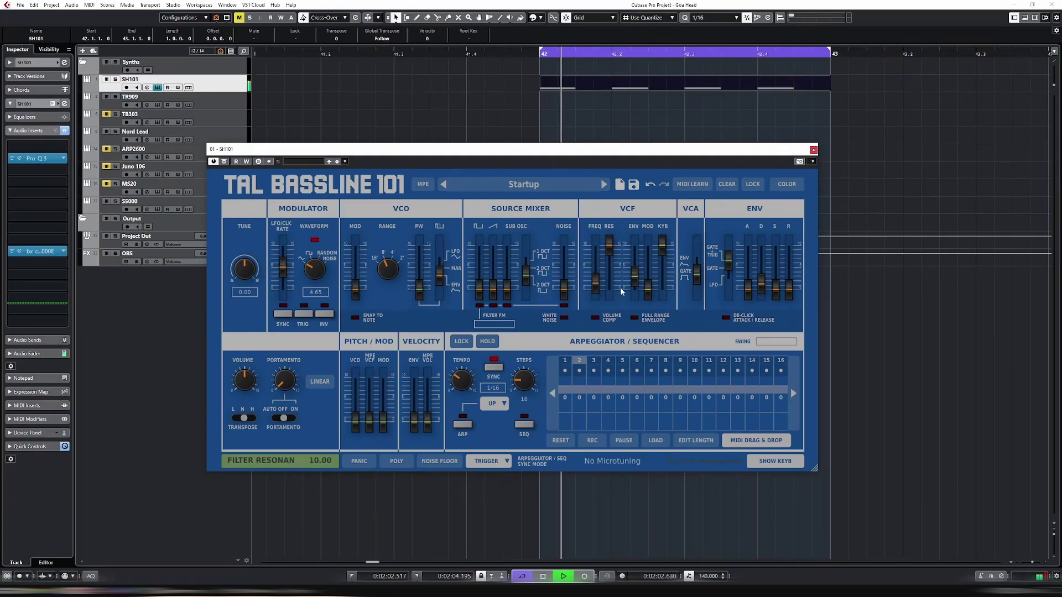
left_click_drag(635, 277, 640, 267)
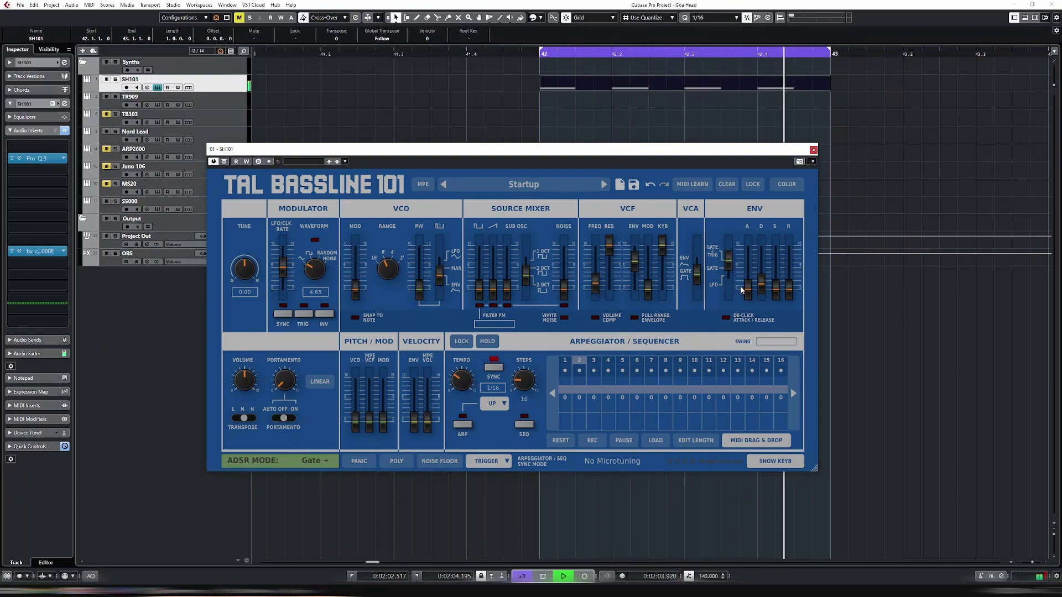
Fine-tune the SH101 kick's envelope decay, filter cutoff and volume during playback, then close the synth and stop playback
left_click_drag(729, 264, 731, 274)
left_click(730, 274)
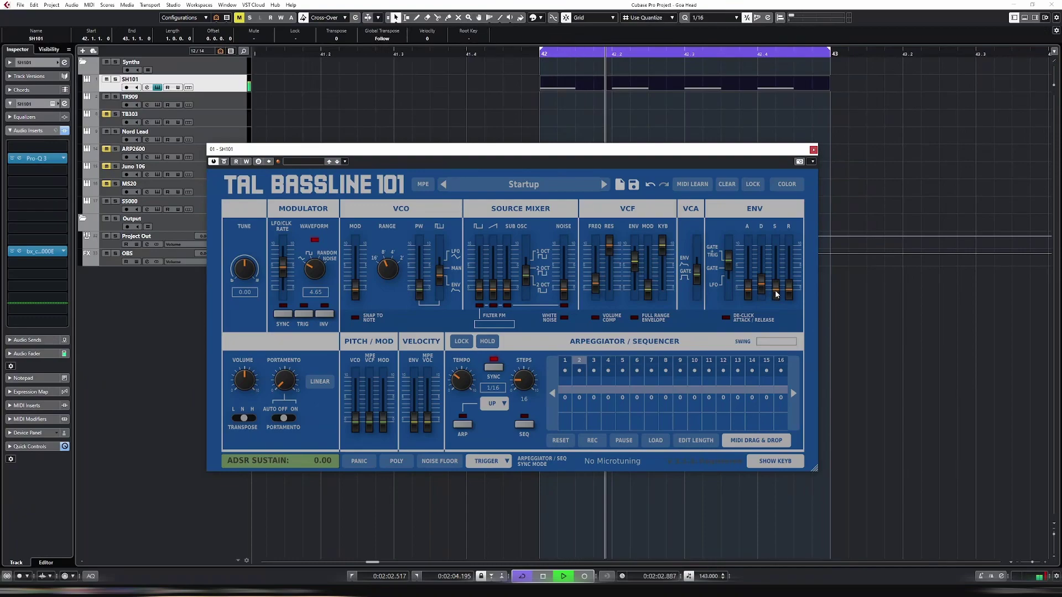
left_click_drag(763, 289, 764, 287)
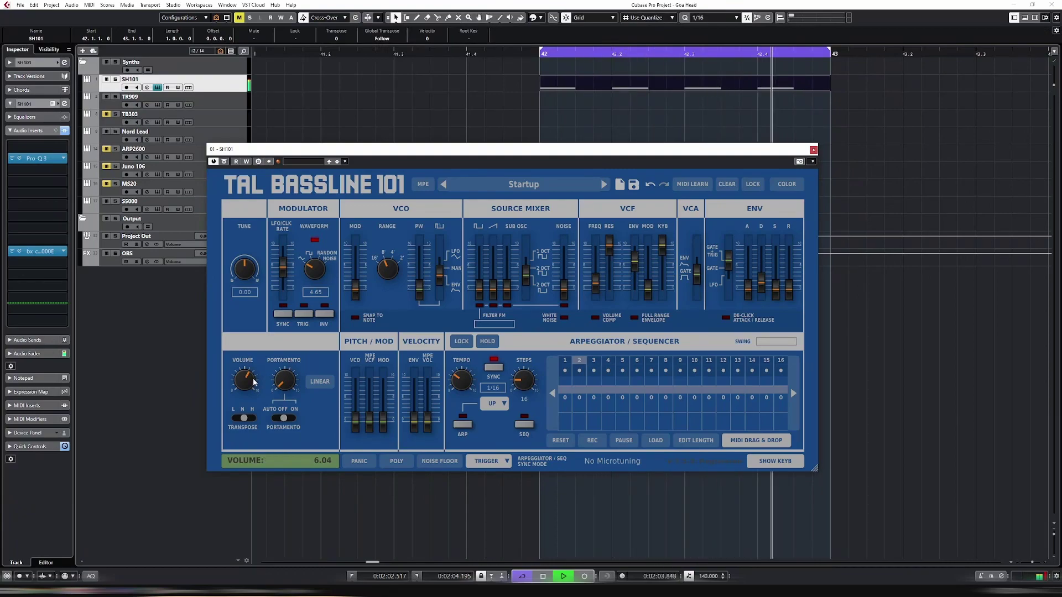
key("space")
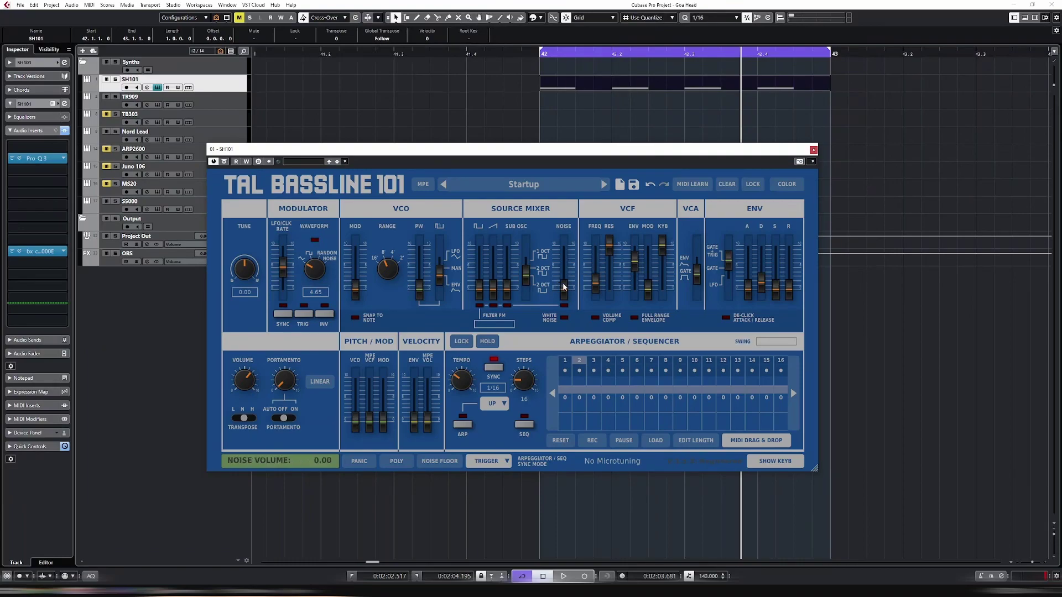
key("space")
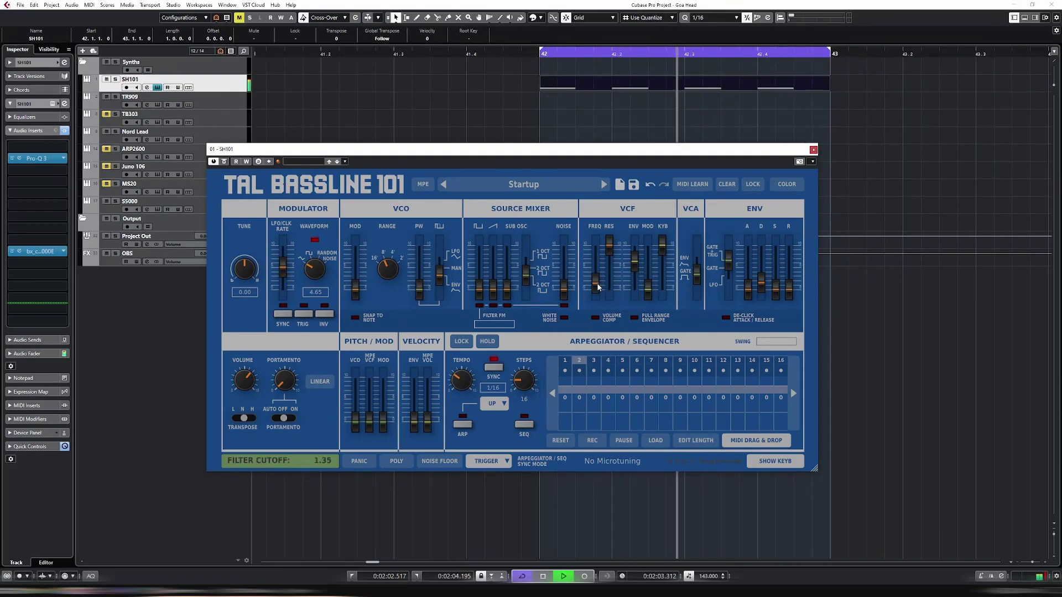
left_click_drag(597, 286, 599, 289)
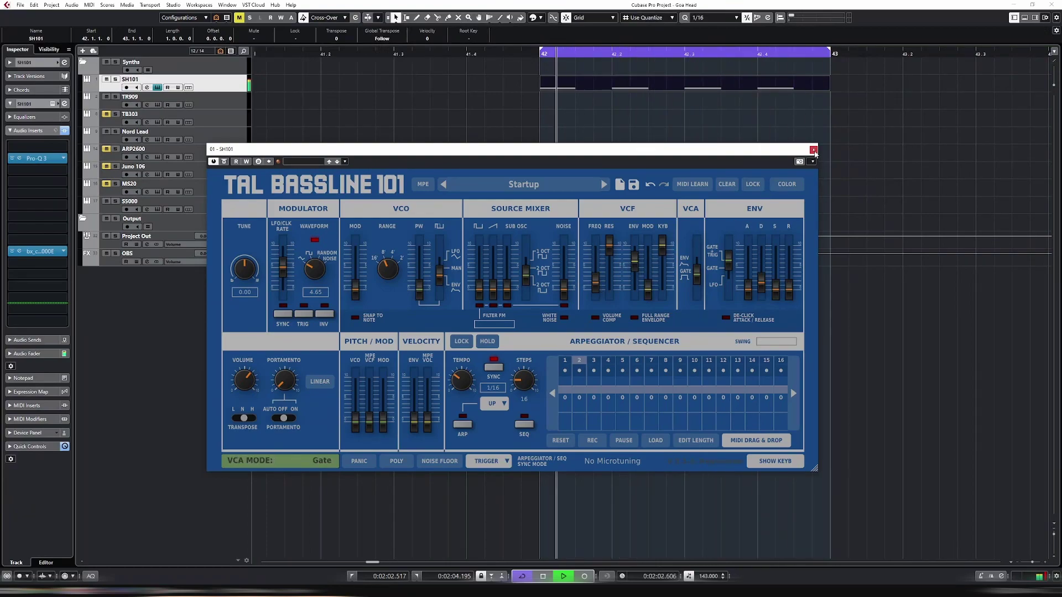
left_click(812, 150)
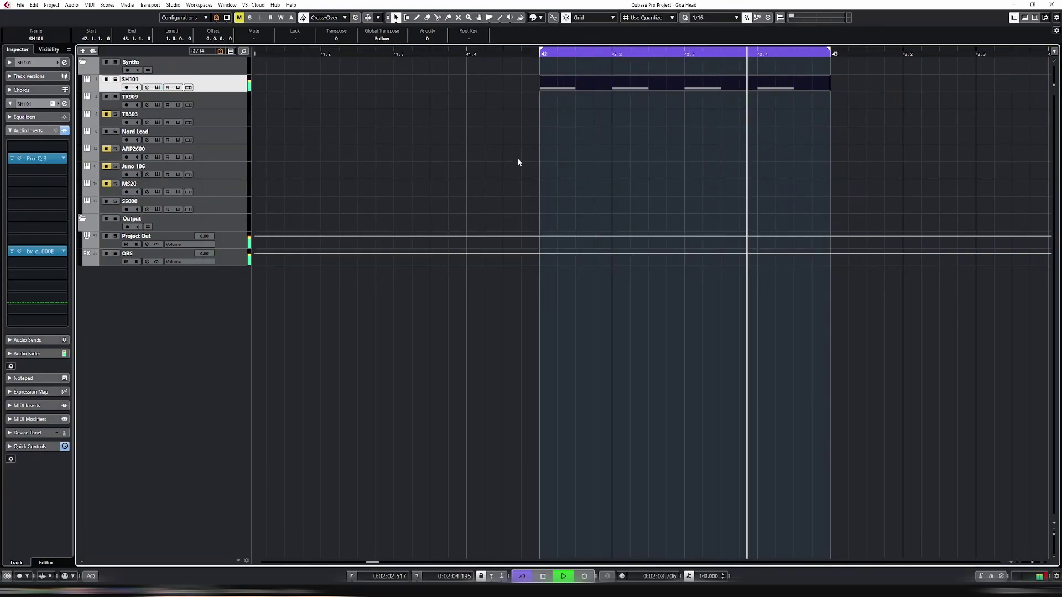
key("space")
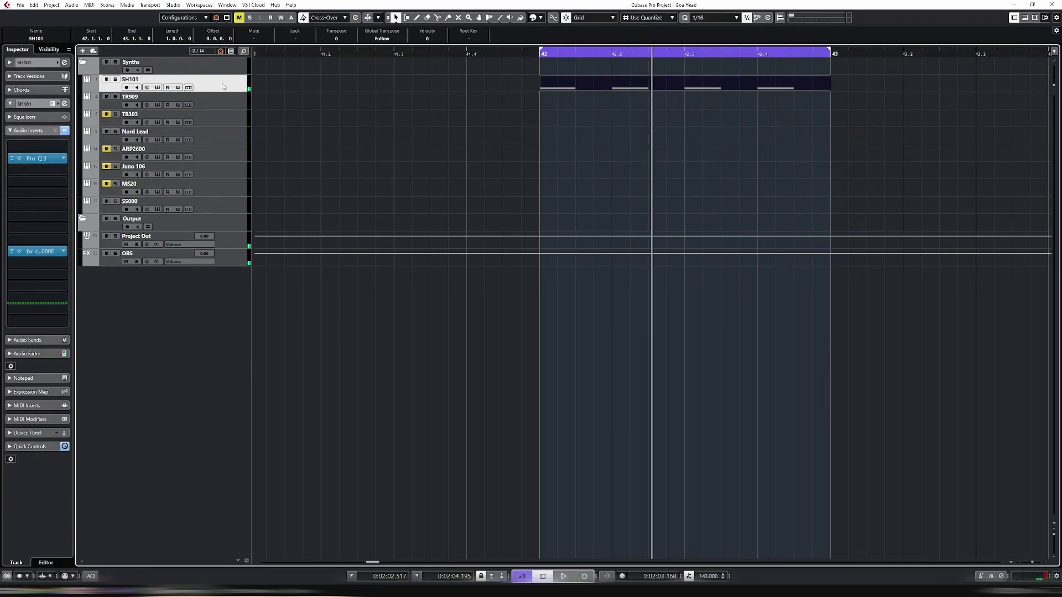
Render the SH101 part to a new audio track and trim the audio to its first beat, deleting everything from 42.2 onward
right_click(225, 86)
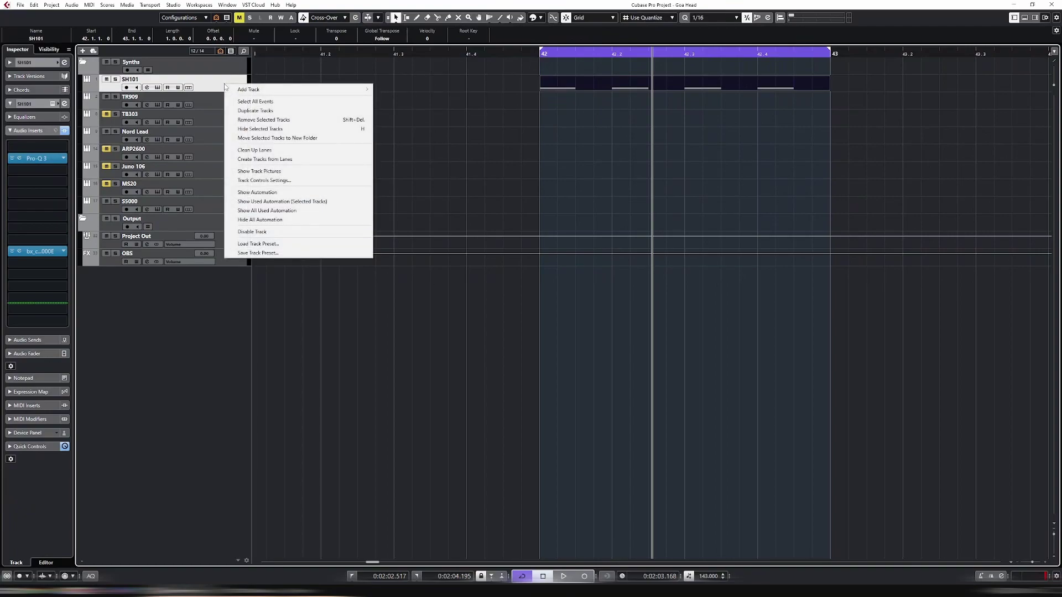
left_click(220, 88)
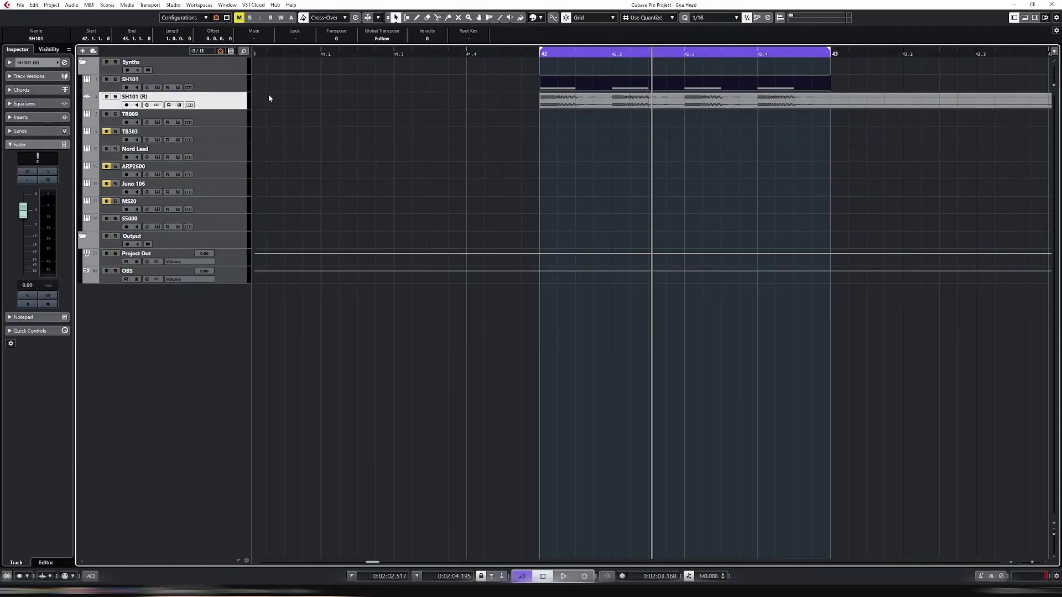
left_click(567, 106)
left_click(610, 105, "alt")
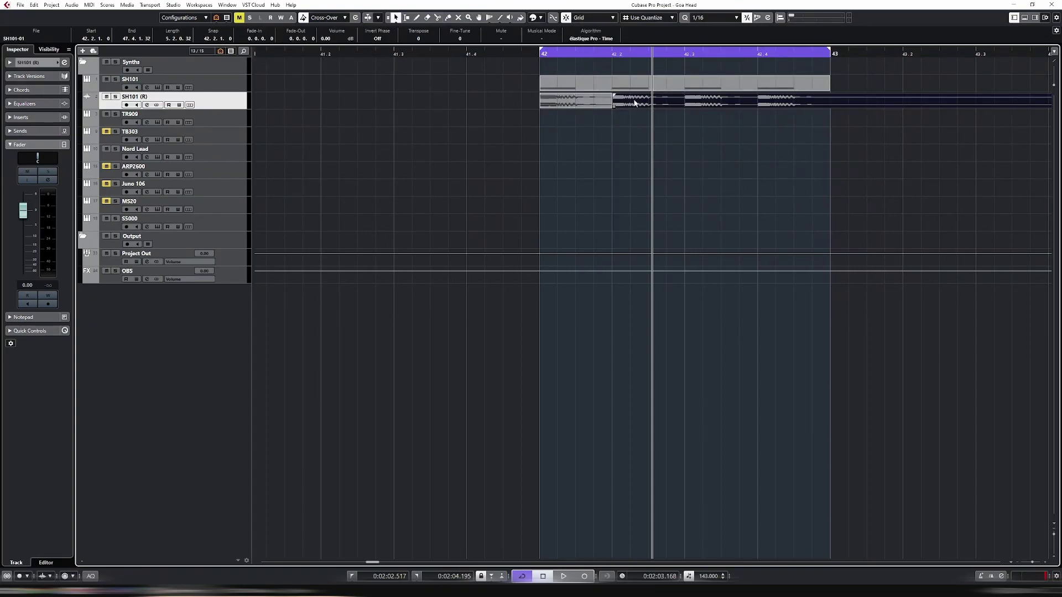
key("Delete")
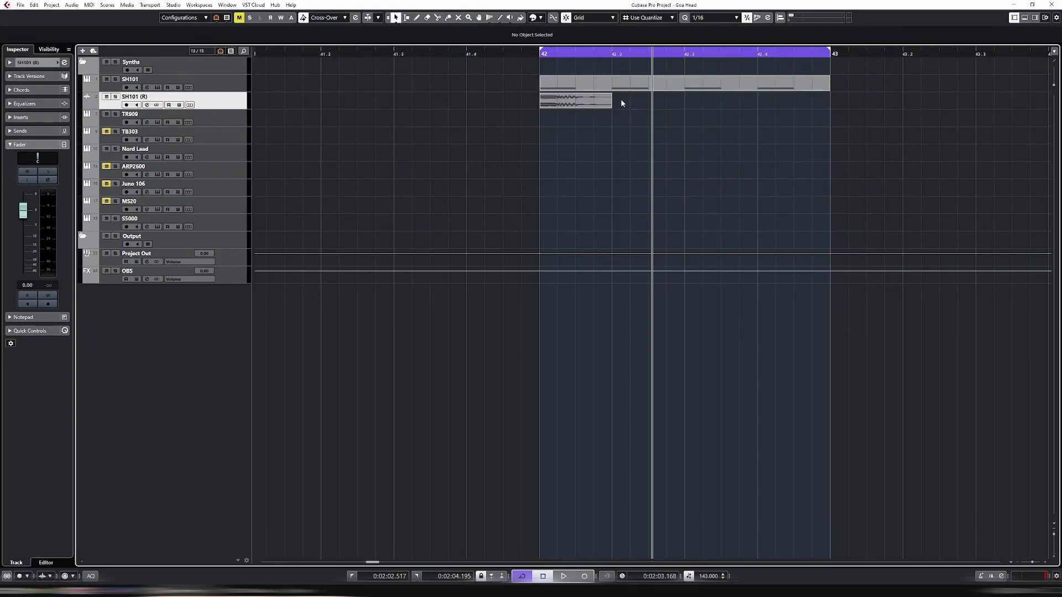
Solo the rendered SH101 (R) track, set the loop range to the one-beat audio event and play it
left_click(115, 96)
left_click(573, 106)
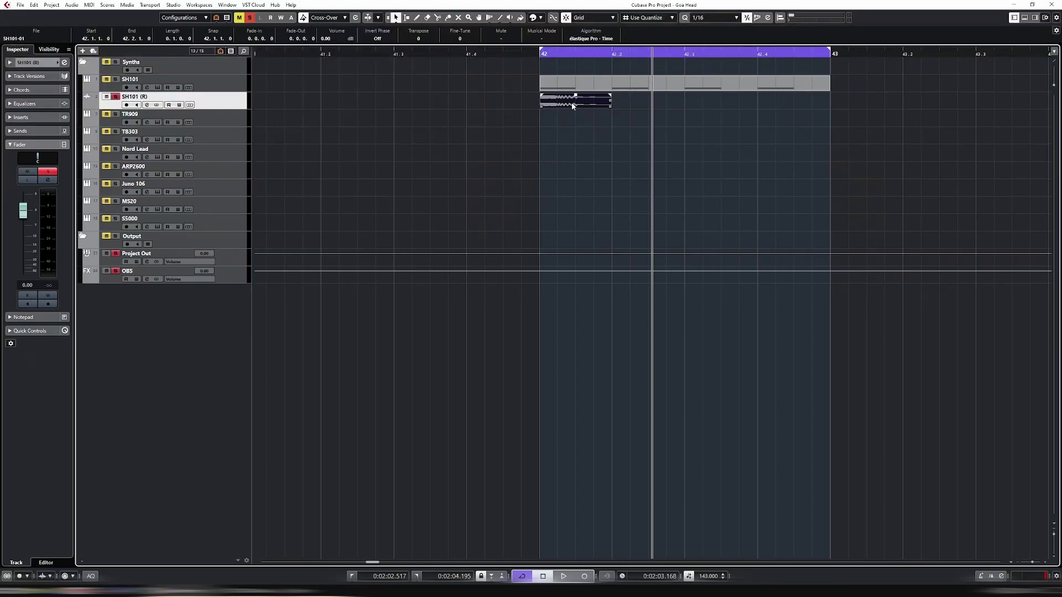
key("p")
key("space")
key("Return")
key("Return")
Convert the trimmed kick event to an audio part and open it in the editor
right_click(583, 97)
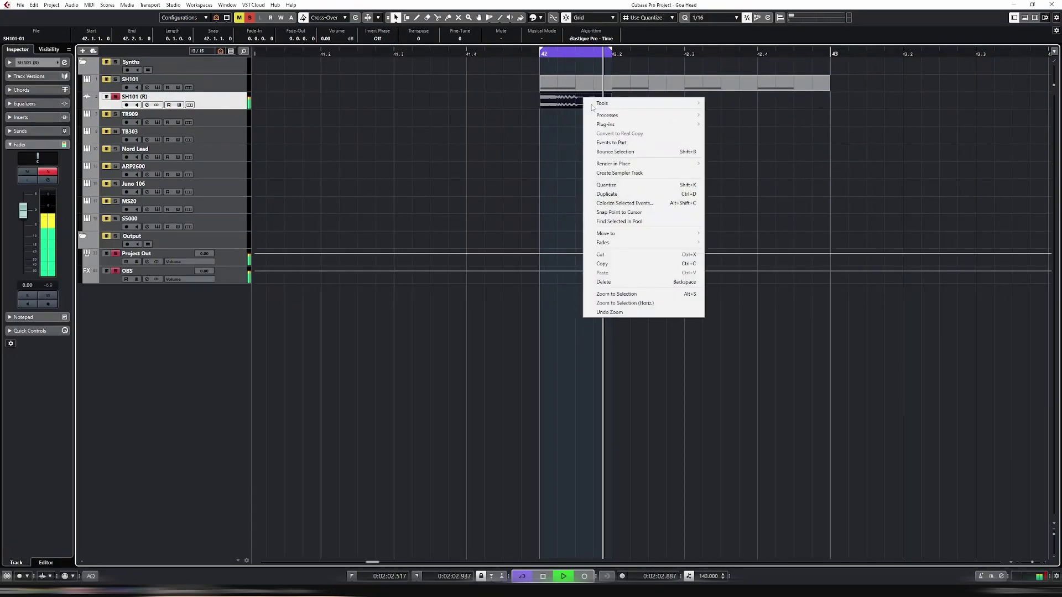
left_click(610, 143)
key("ctrl+e")
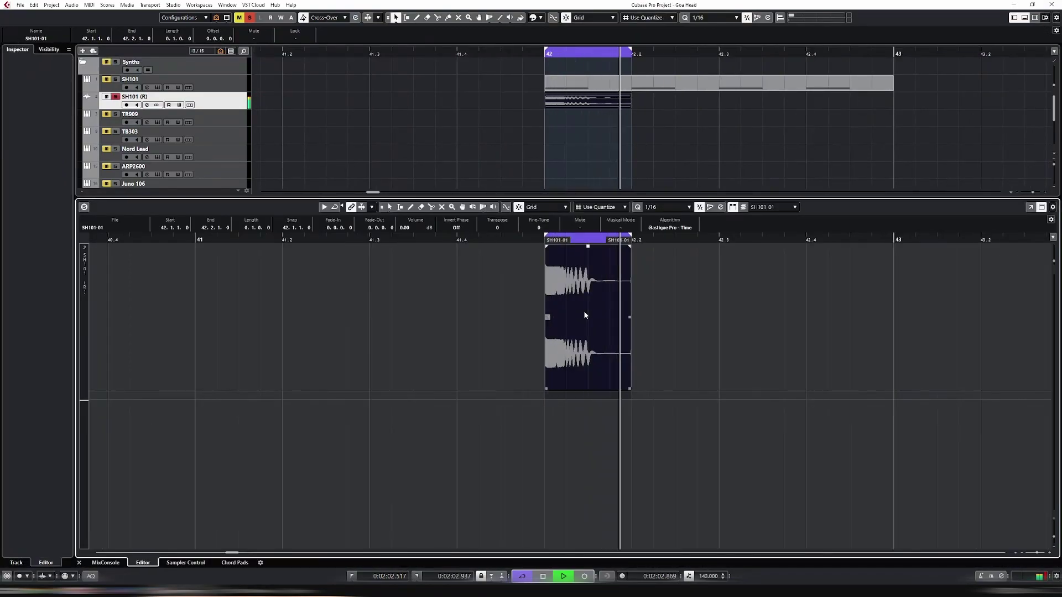
Split the kick audio inside the part at its midpoint, 42.1.3
key("h")
key("h")
key("h")
key("3")
left_click(740, 342)
key("1")
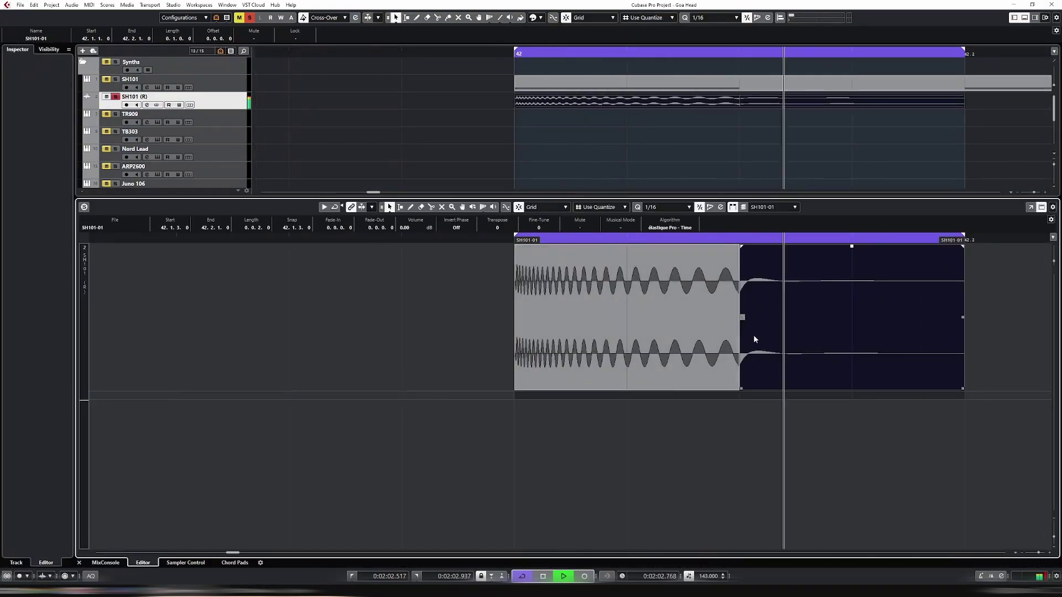
Delete the second half of the kick audio inside the part, add a short fade-out to the remaining half and close the editor
key("Delete")
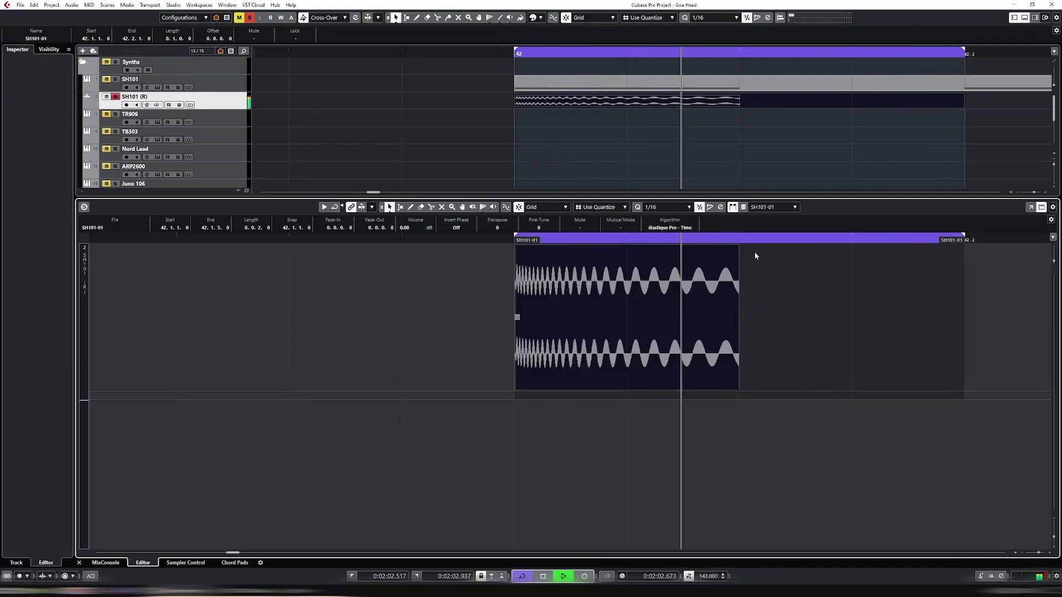
mouse_move(738, 245)
left_mouse_down()
mouse_move(717, 257)
mouse_move(720, 267)
left_mouse_up()
key("Return")
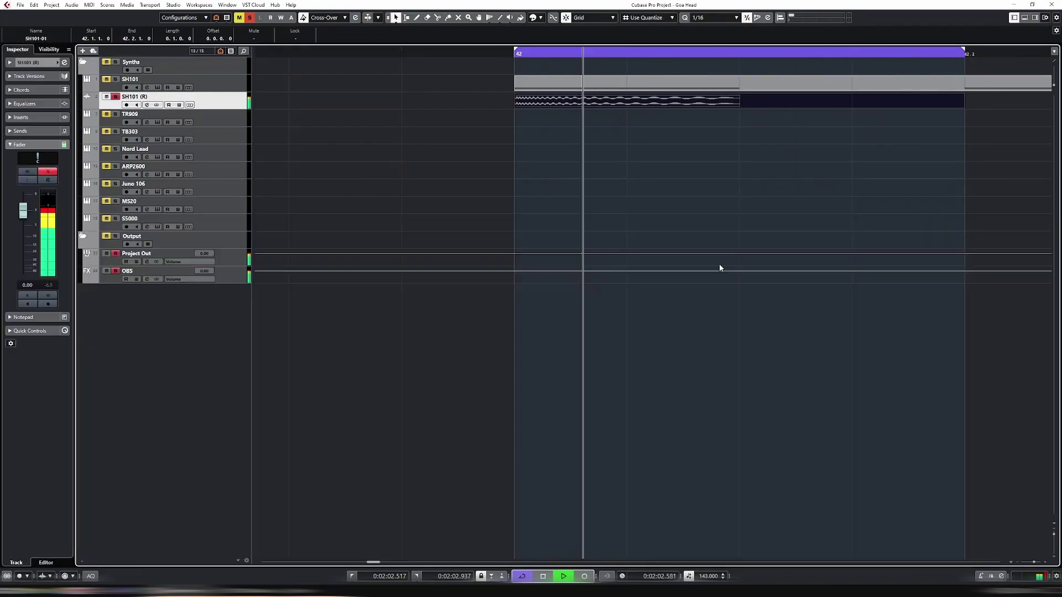
Unsolo the SH101 (R) track and stop playback
key("g")
key("g")
key("g")
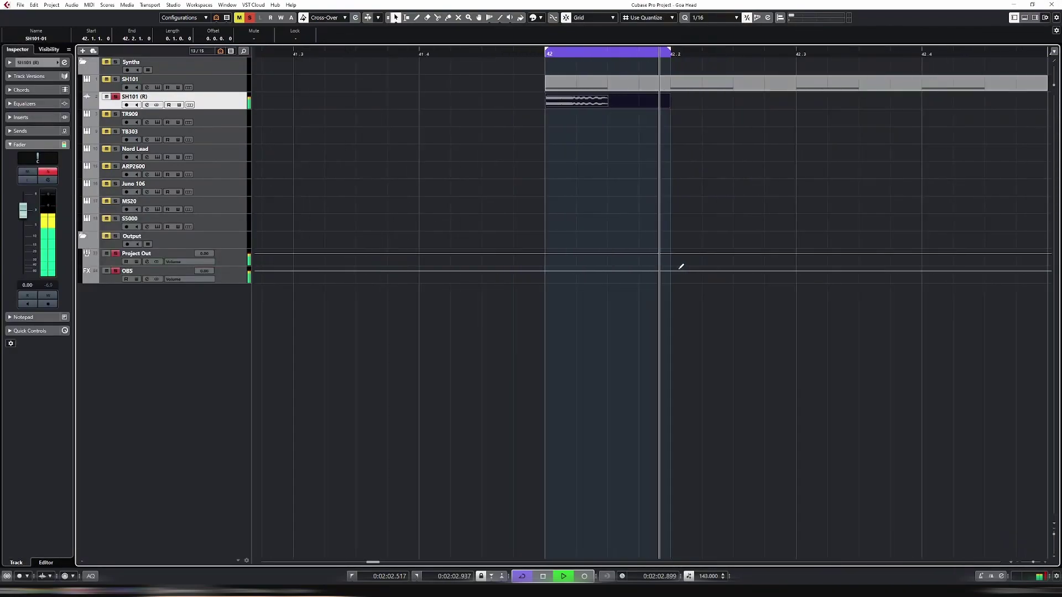
key("g")
key("g")
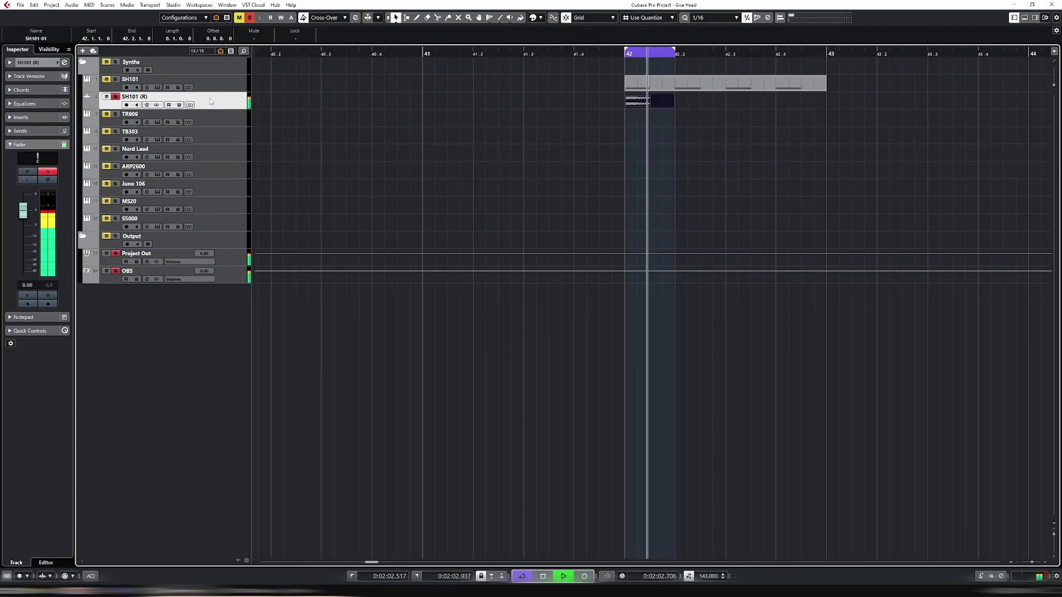
key("s")
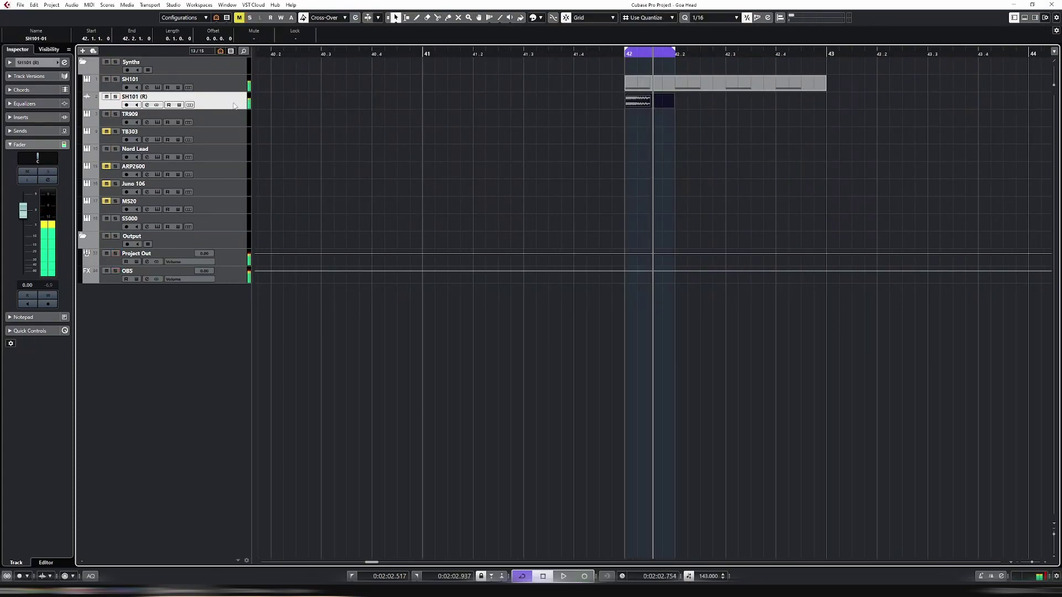
Bounce the edited kick part on SH101 (R) to a new audio file, replacing the original events
right_click(648, 104)
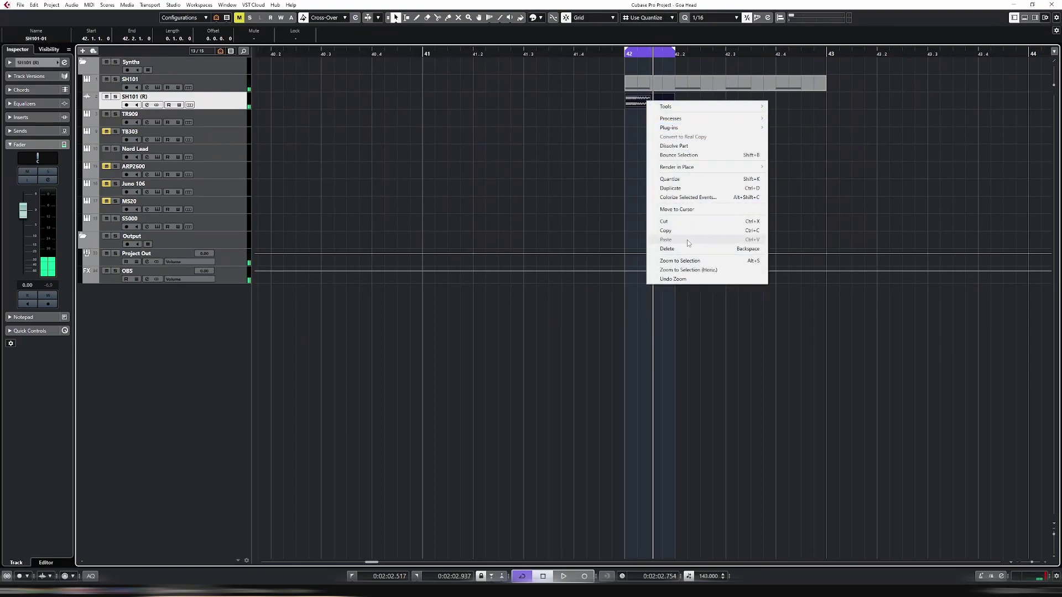
left_click(684, 155)
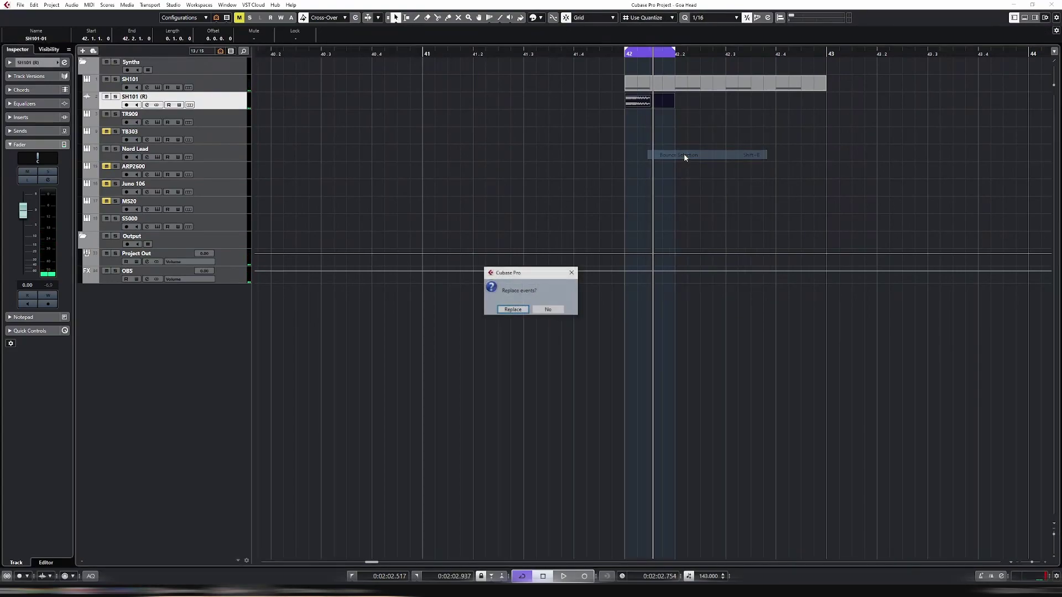
left_click(511, 310)
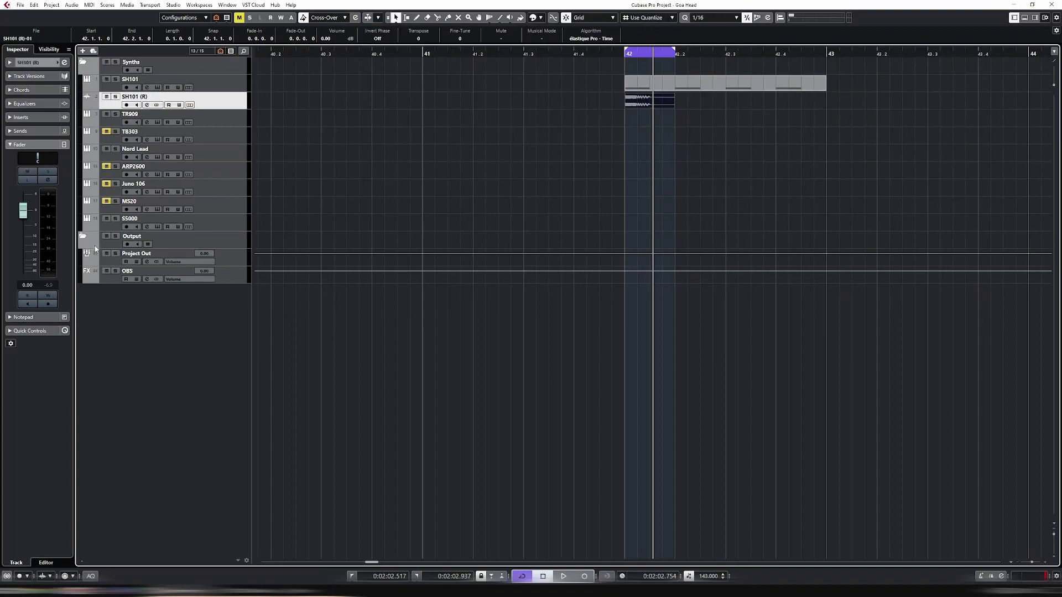
Expand the S5000 outputs, open its Groove Agent SE instrument, load the bounced kick onto the first pad and audition it
left_click(87, 227)
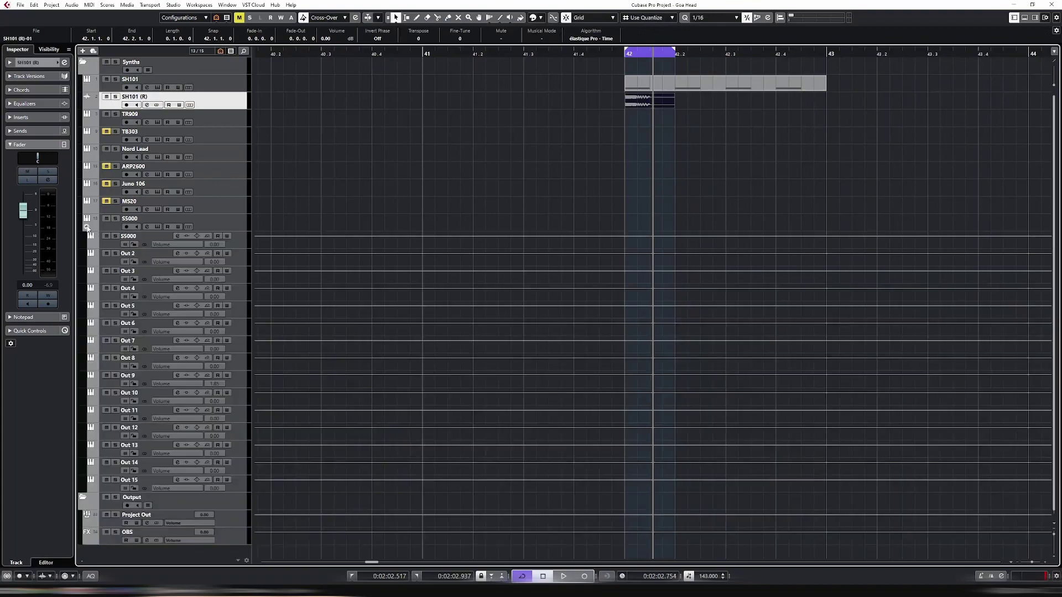
left_click(111, 264)
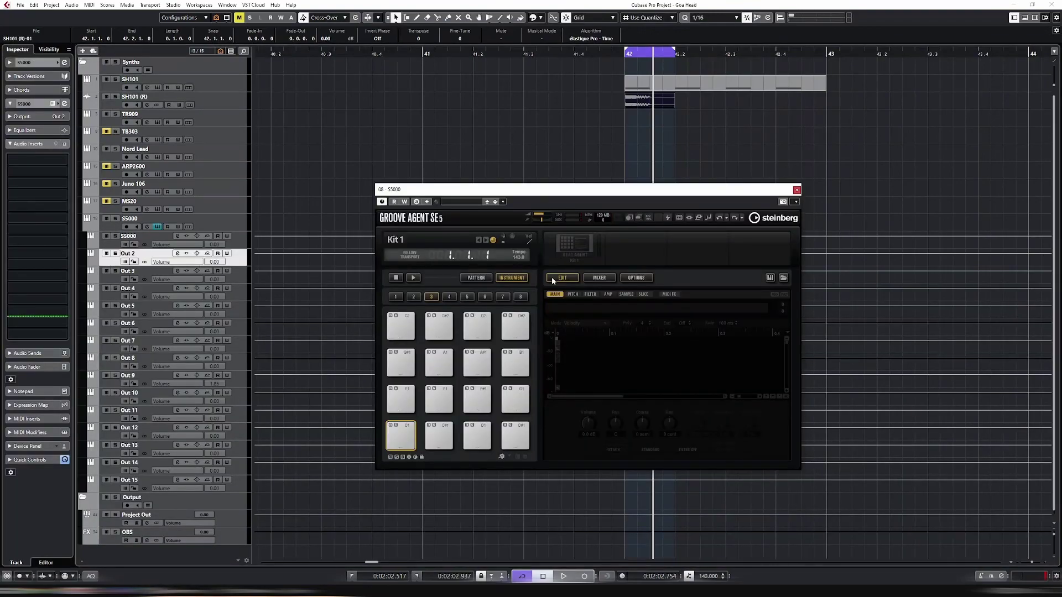
left_click_drag(658, 119, 416, 438)
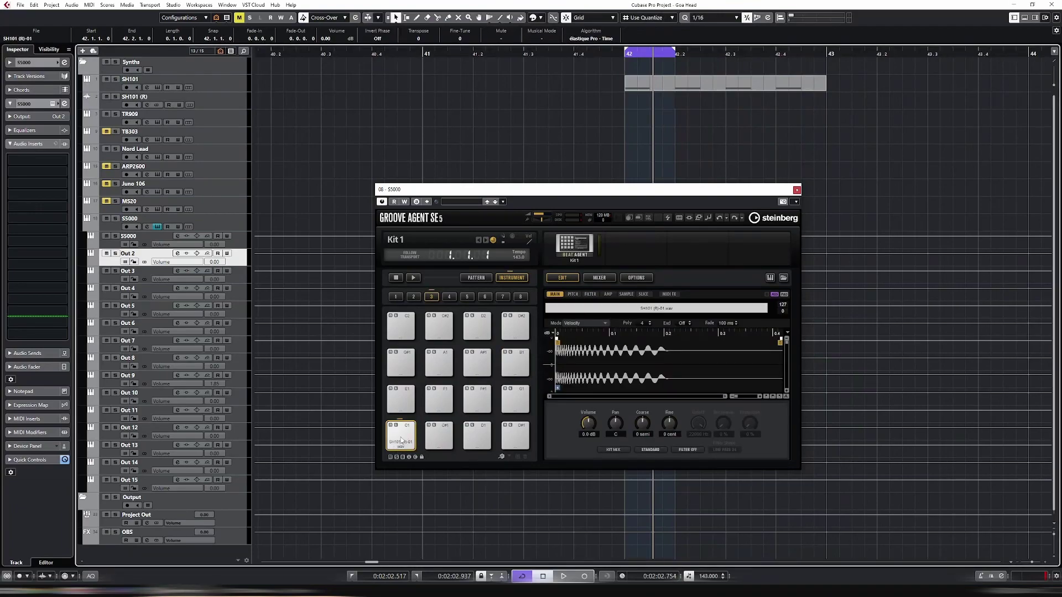
left_click(402, 440)
left_click(401, 440)
left_click(402, 440)
left_click(401, 440)
left_click(401, 440)
left_click(402, 440)
left_click(401, 440)
left_click(401, 441)
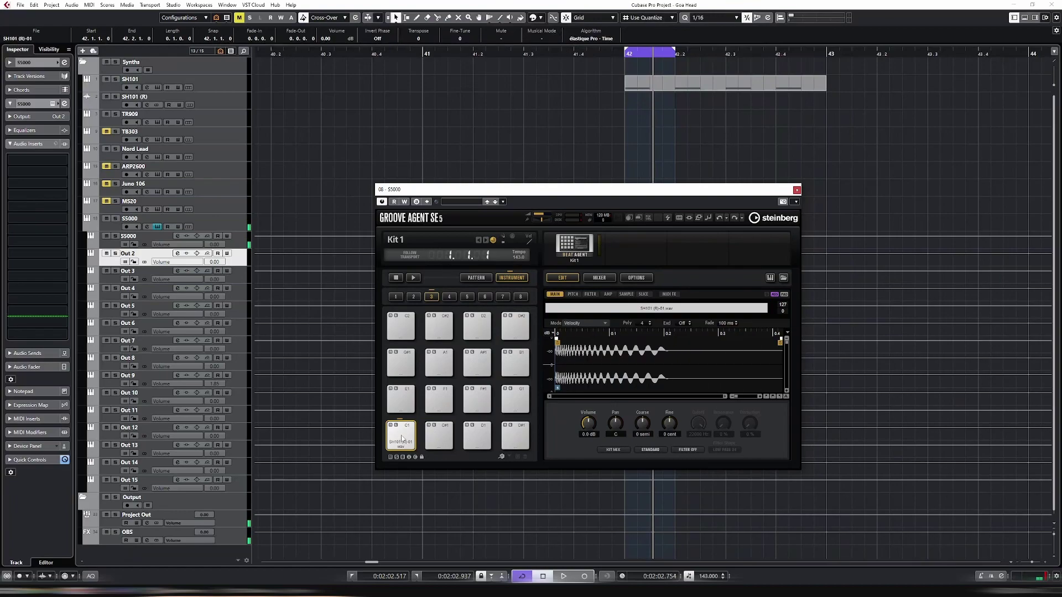
Assign the kick pad's output to Out 2, trigger the pad to test the routing and close the instrument
right_click(401, 439)
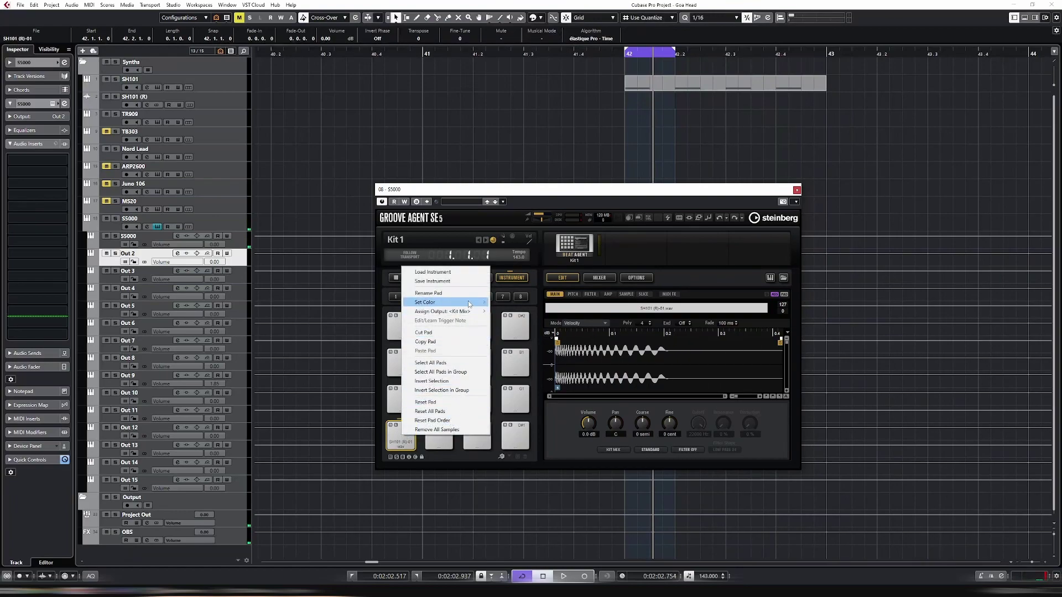
mouse_move(458, 305)
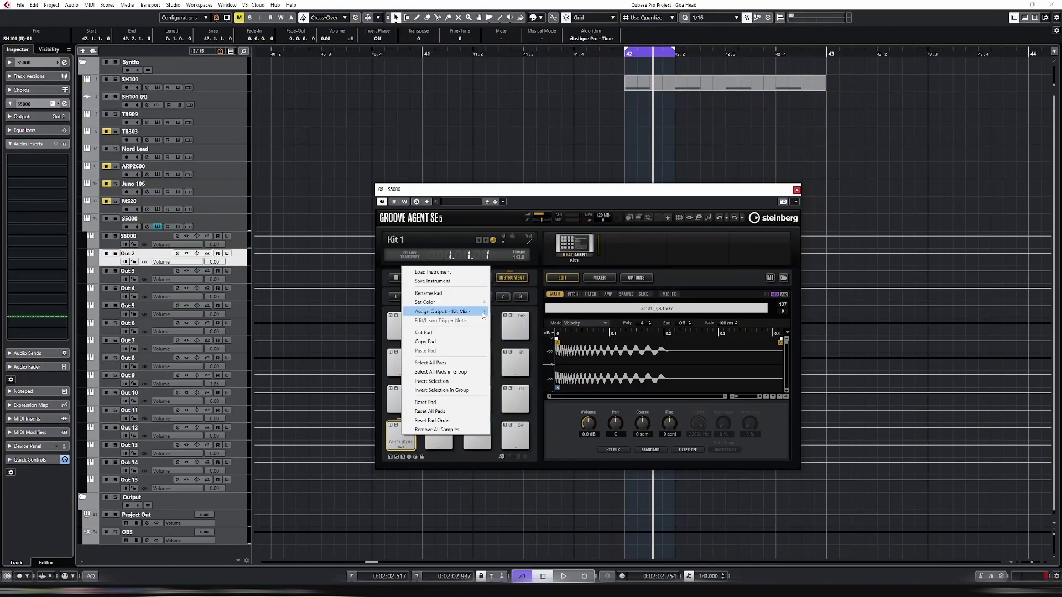
left_click(508, 318)
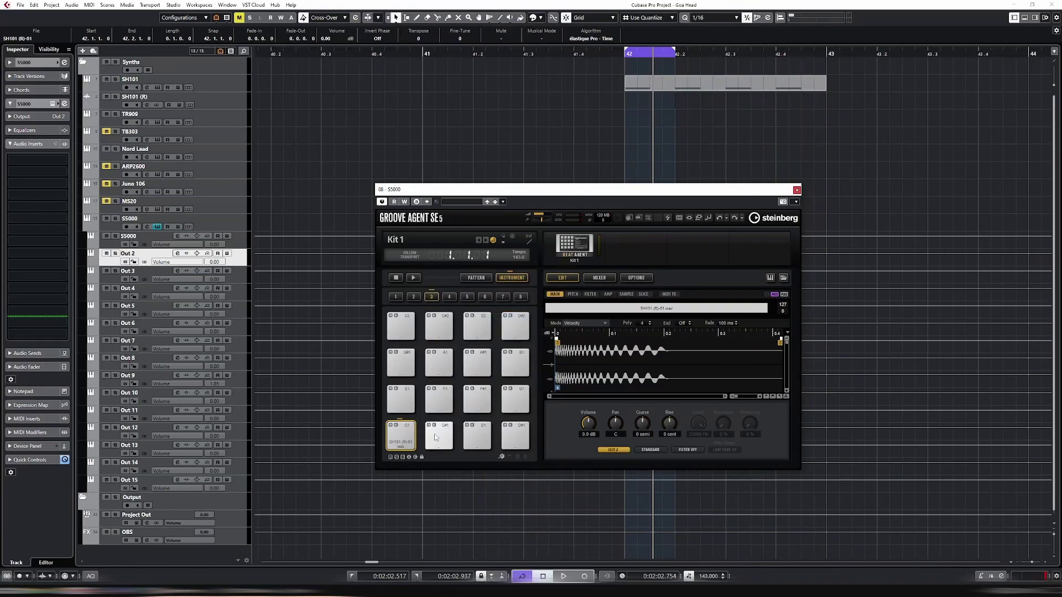
left_click(410, 437)
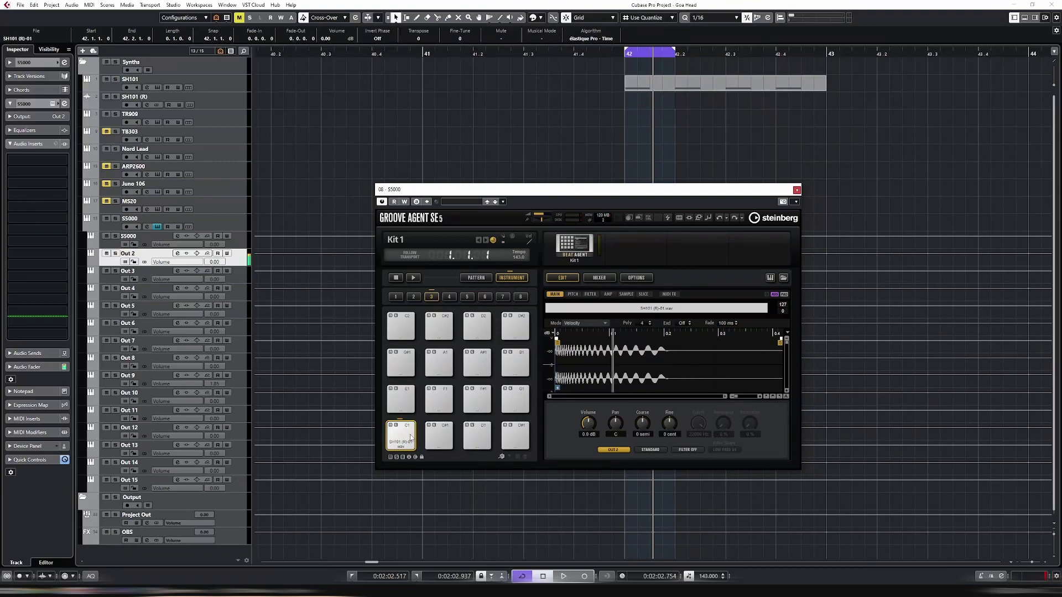
key("Escape")
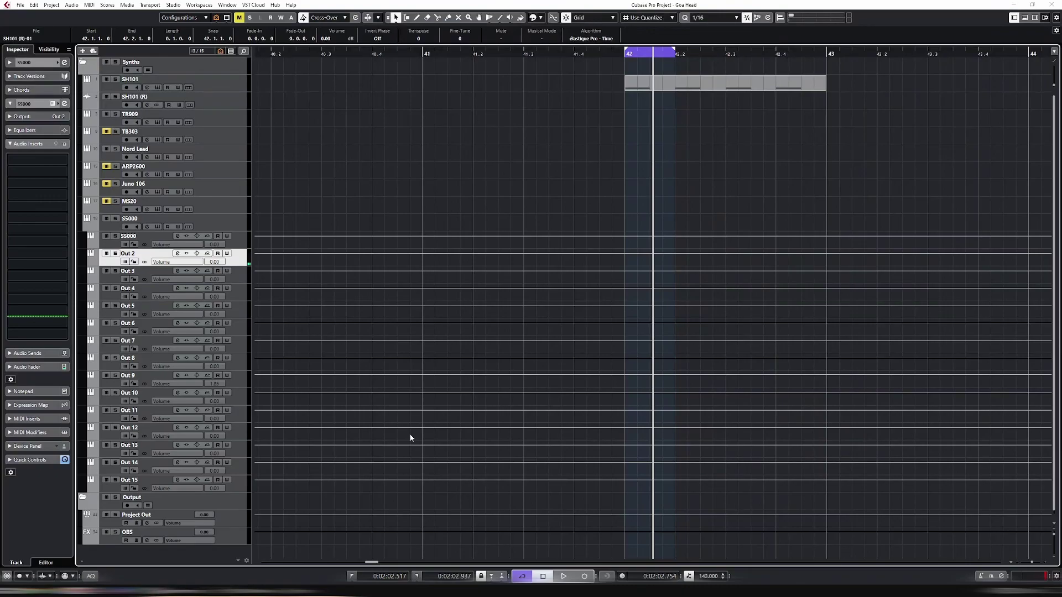
Route the Out 2 channel to the Project Out group in the MixConsole and audition the kick pad again
key("F3")
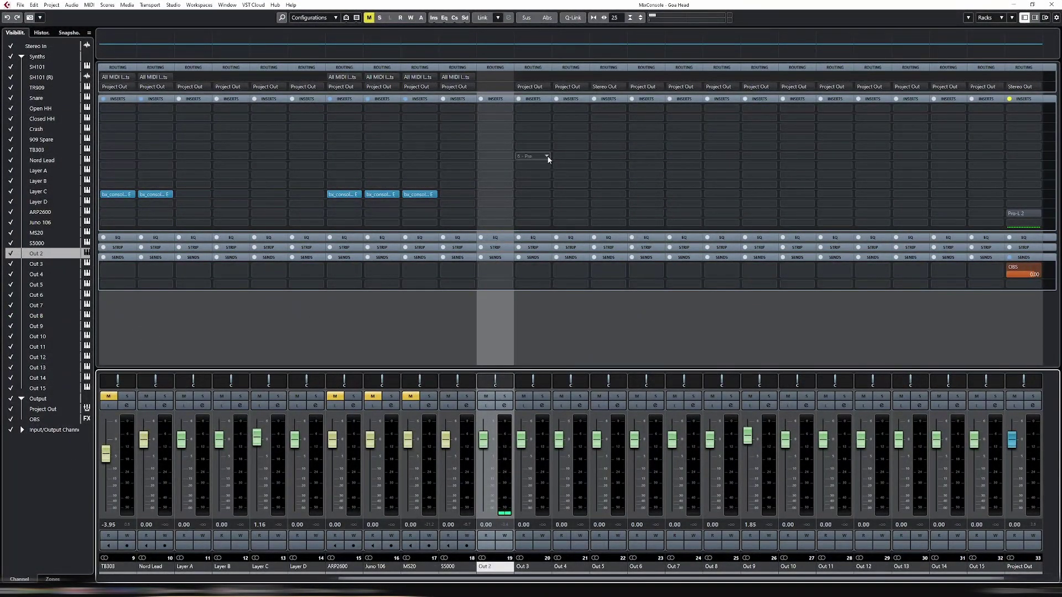
left_click(511, 88)
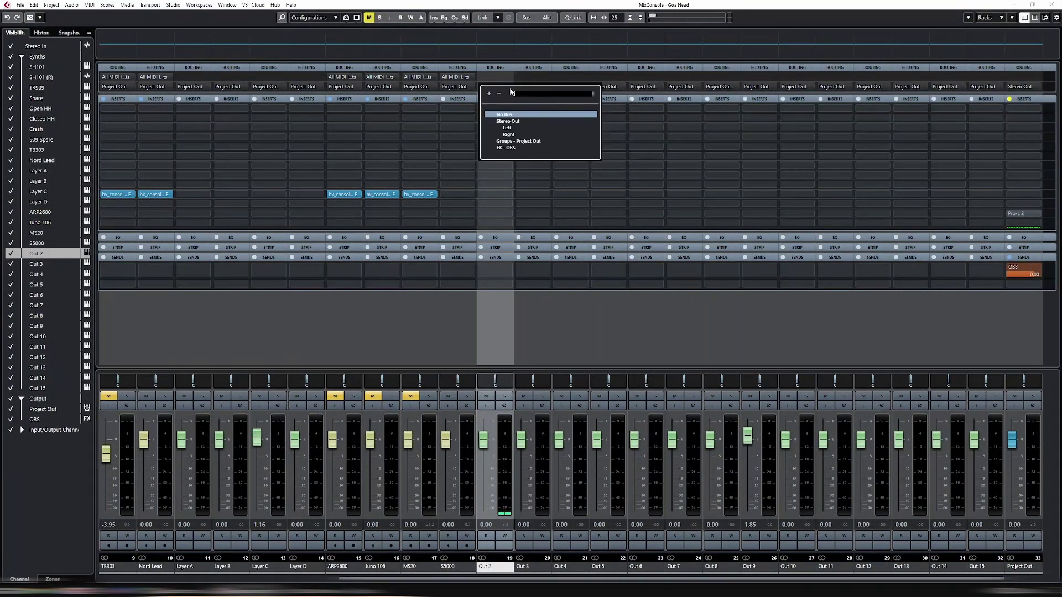
left_click(516, 142)
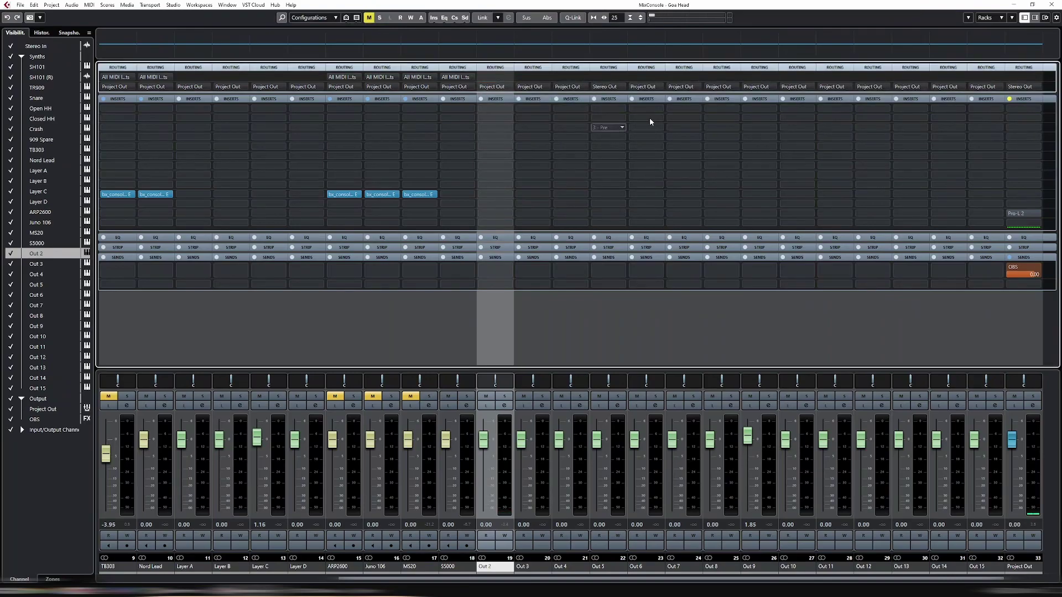
left_click(1052, 4)
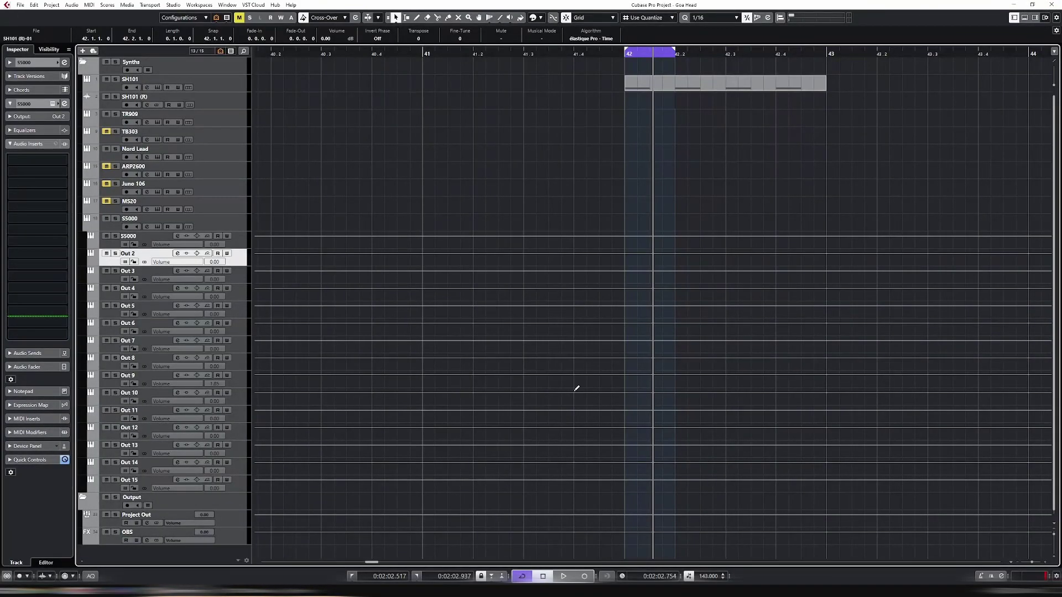
left_click(398, 436)
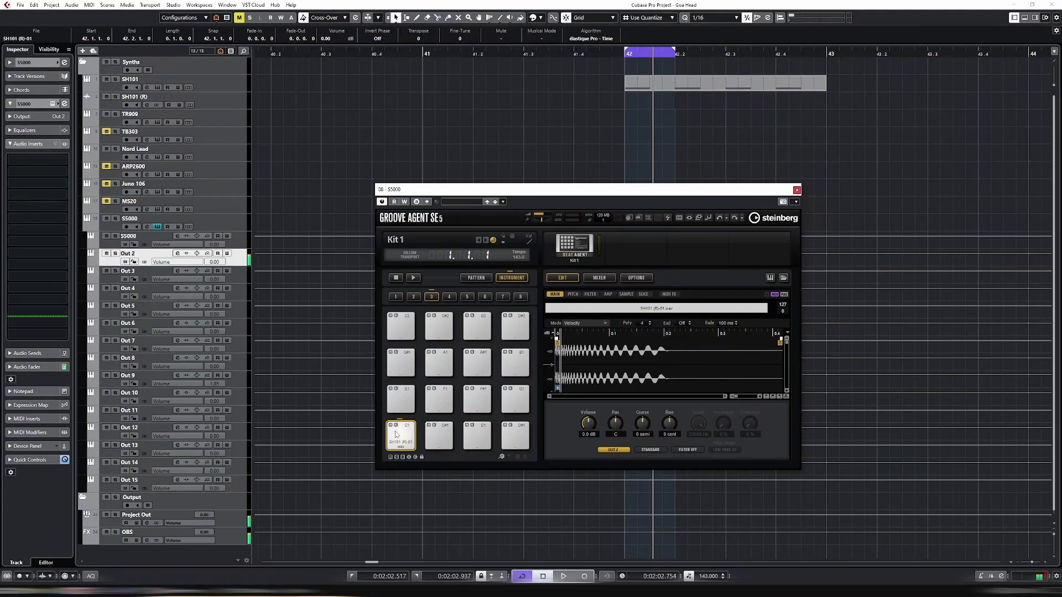
left_click(796, 190)
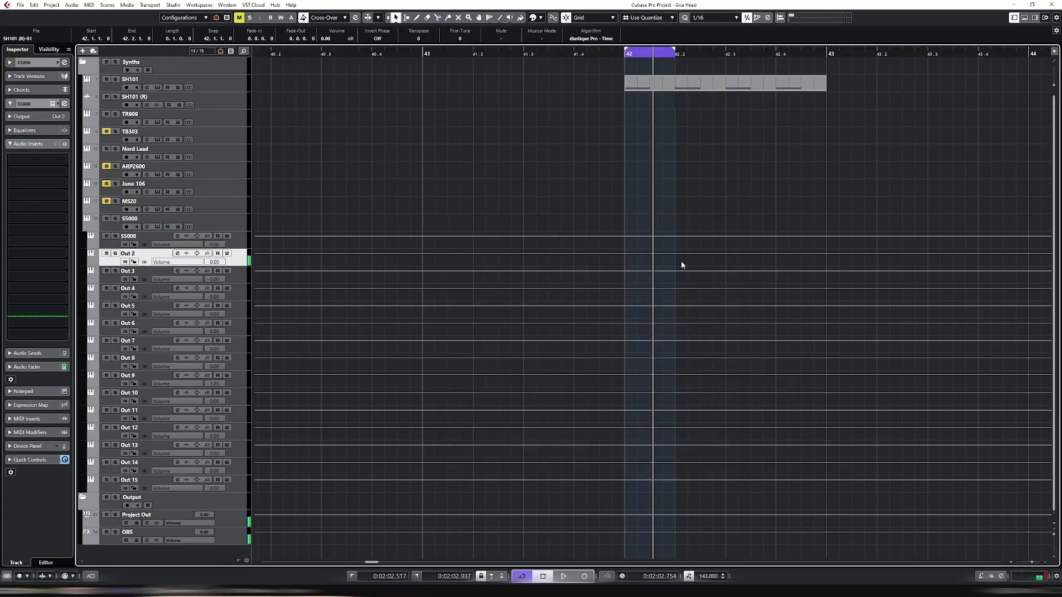
Rename the S5000's Out 2 channel to Kick
double_click(128, 254)
key("Return")
Remove the SH101 (R) audio track from the project
left_click(650, 89)
right_click(207, 105)
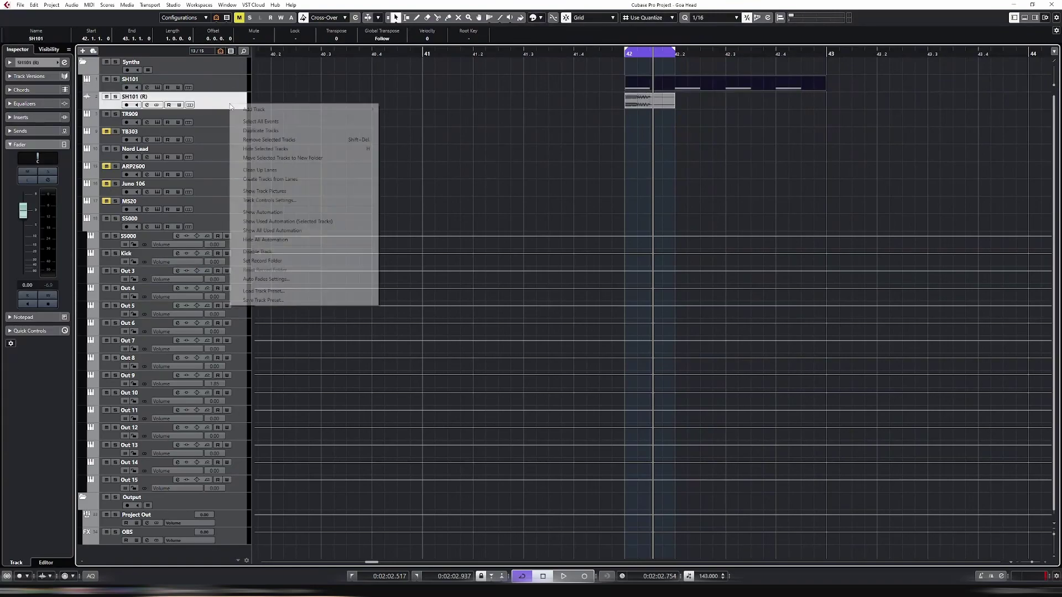
left_click(260, 138)
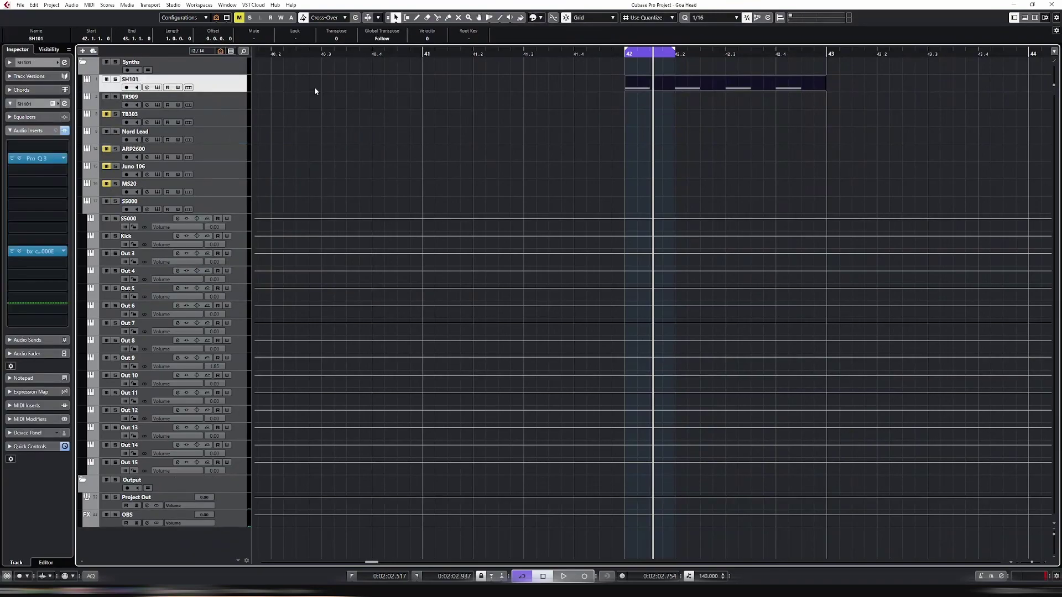
Move the SH101 MIDI part onto the S5000 track, set the loop range to the part and start playback
left_click_drag(713, 86, 709, 203)
key("p")
key("space")
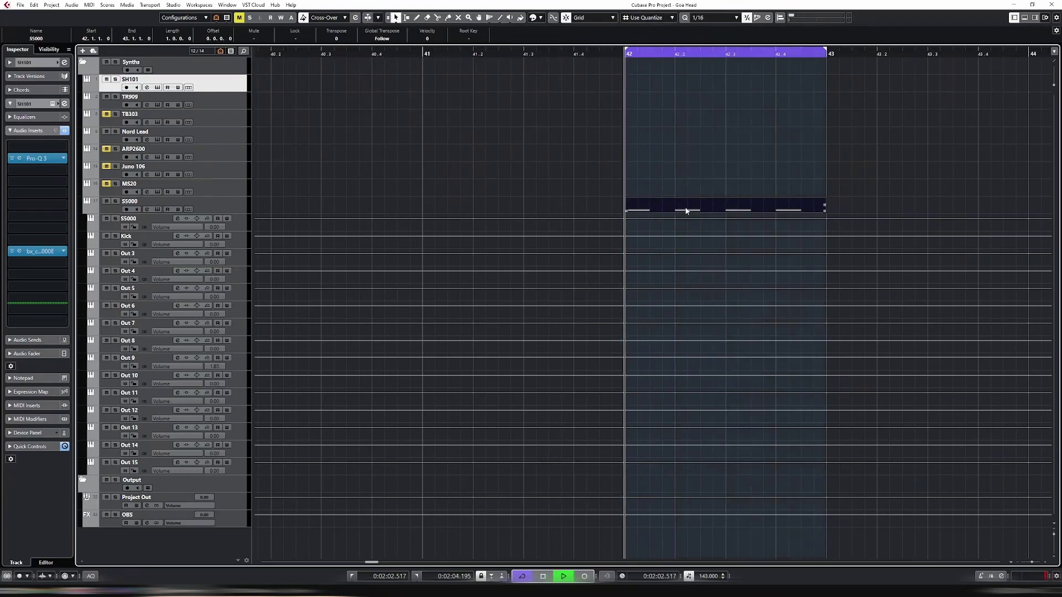
Select the S5000 track, inspect the moved part's notes in the Key Editor and close it
left_click(195, 199)
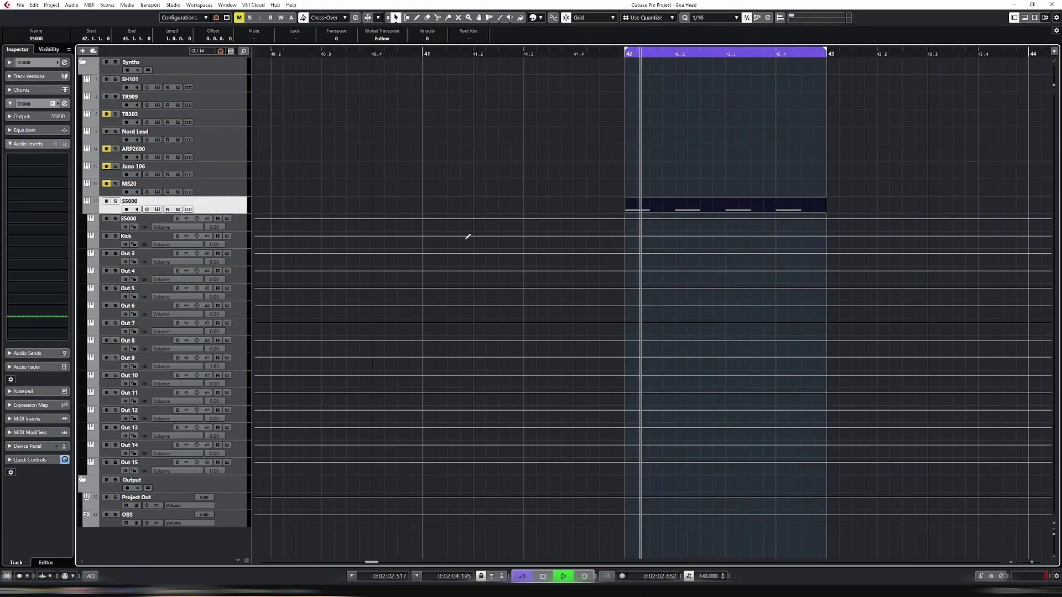
key("ctrl+e")
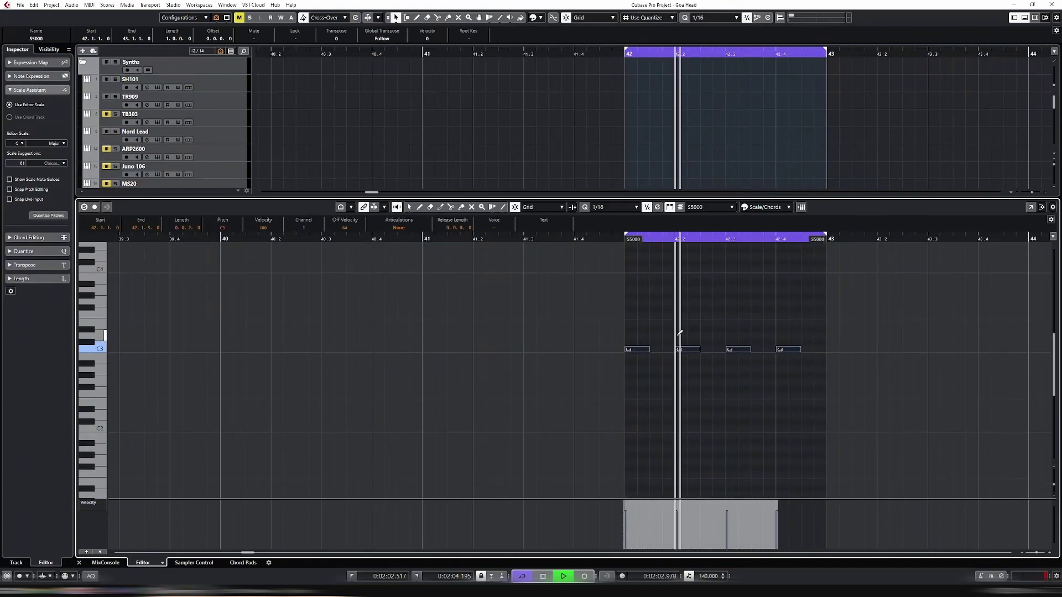
key("ctrl+e")
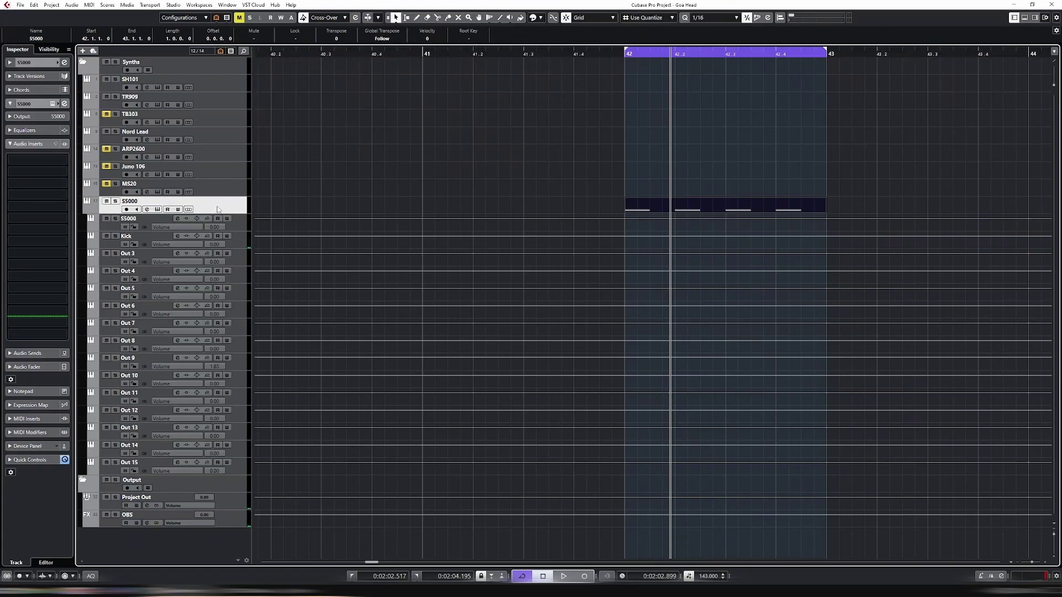
Add a stereo group track named Kick, output to Project Out and created outside folders, and place it above the Synths folder
right_click(218, 210)
mouse_move(271, 216)
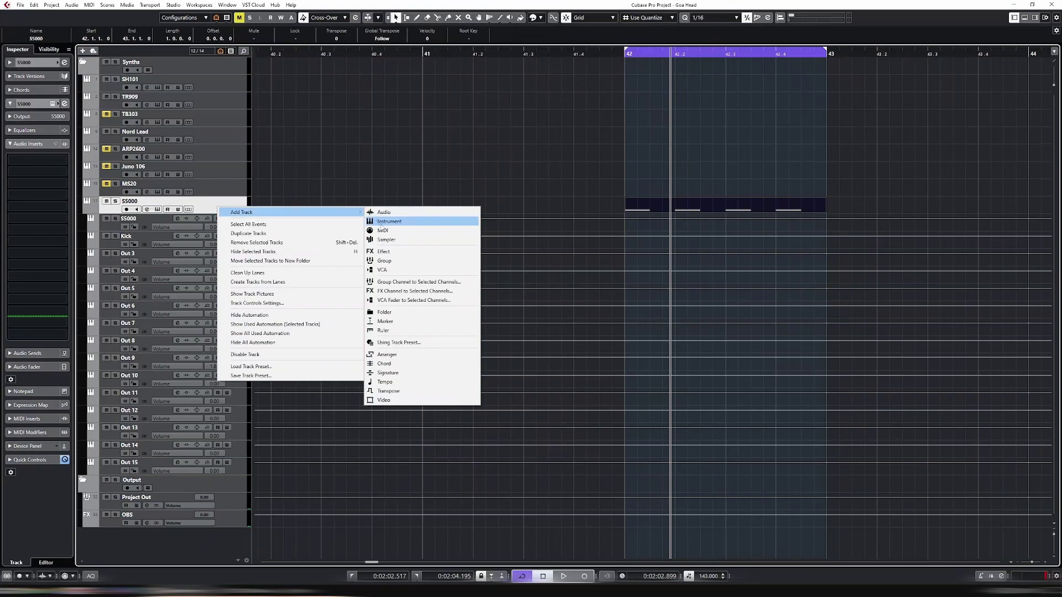
left_click(405, 263)
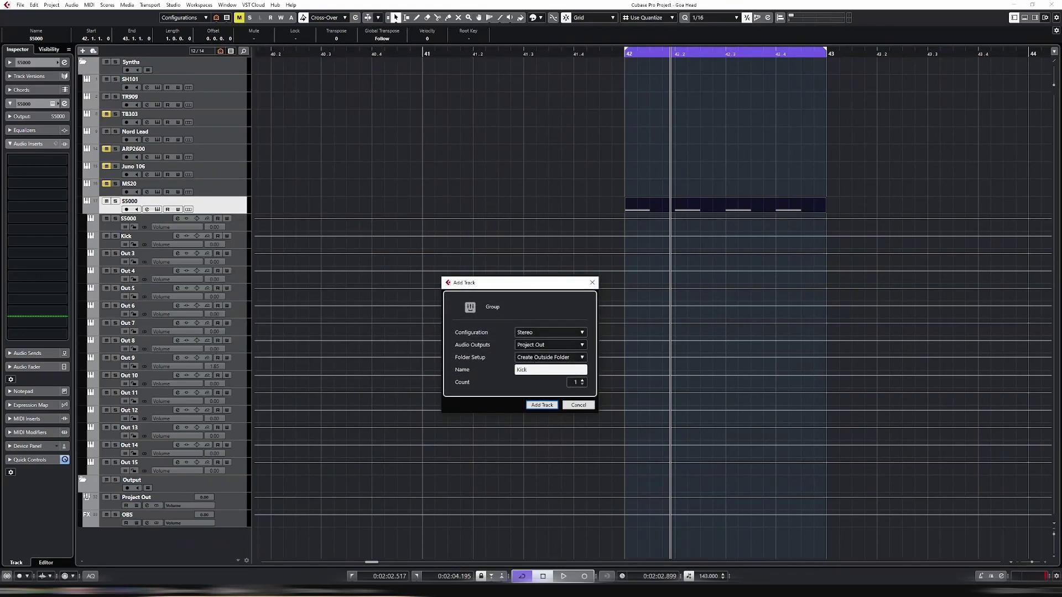
left_click(551, 346)
left_click(567, 400)
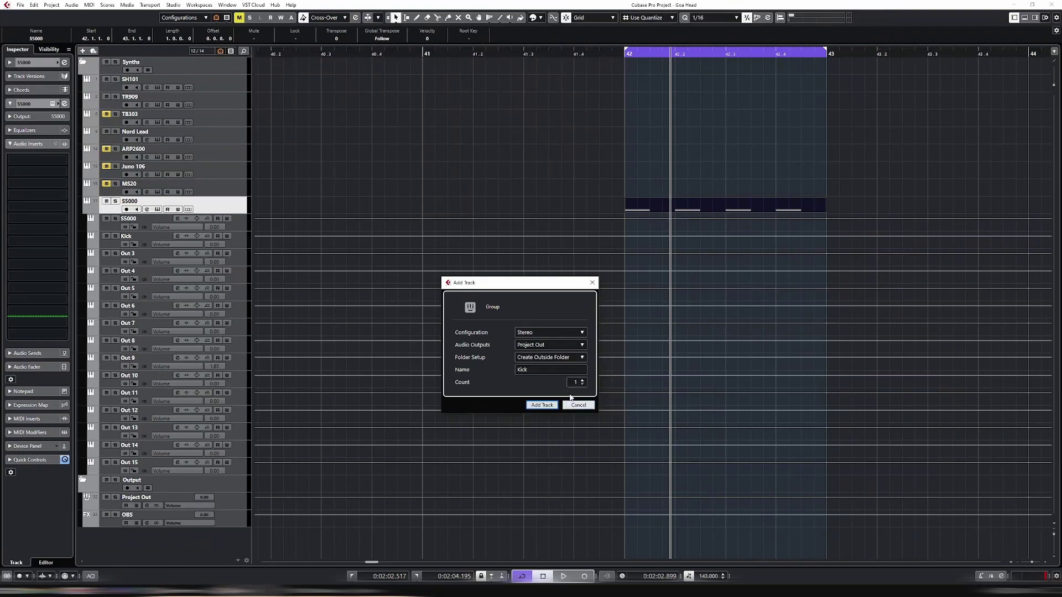
left_click(540, 407)
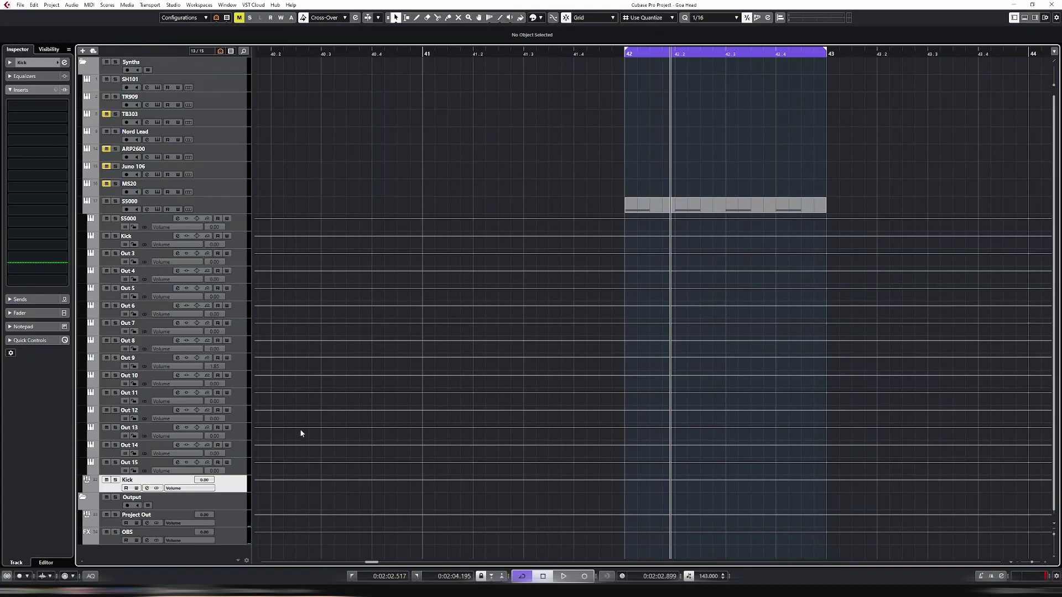
left_click_drag(242, 490, 226, 61)
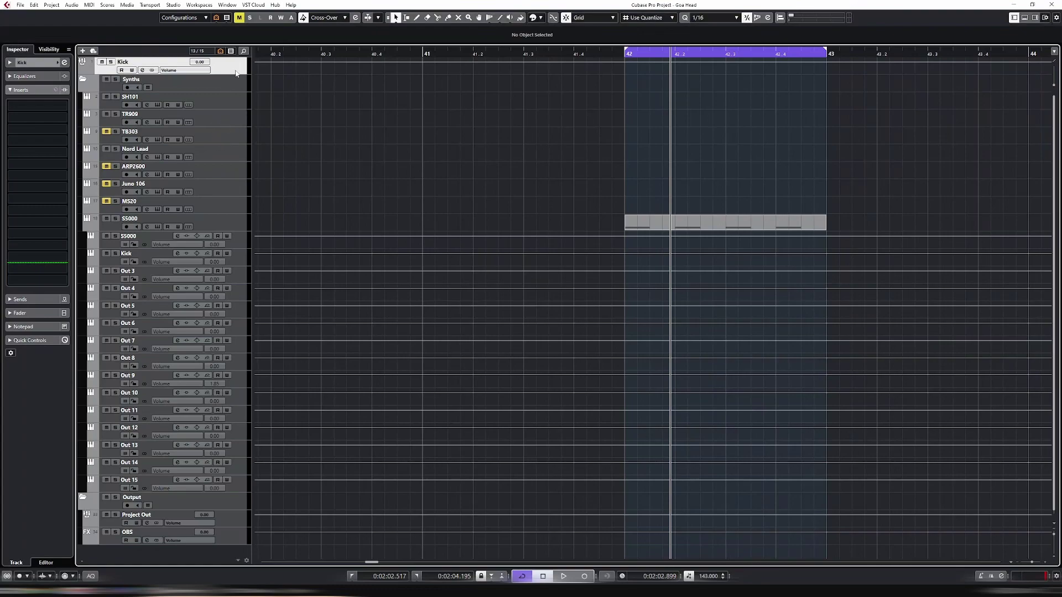
Route the S5000 track's Kick output channel to the Kick group in the MixConsole
left_click(224, 228)
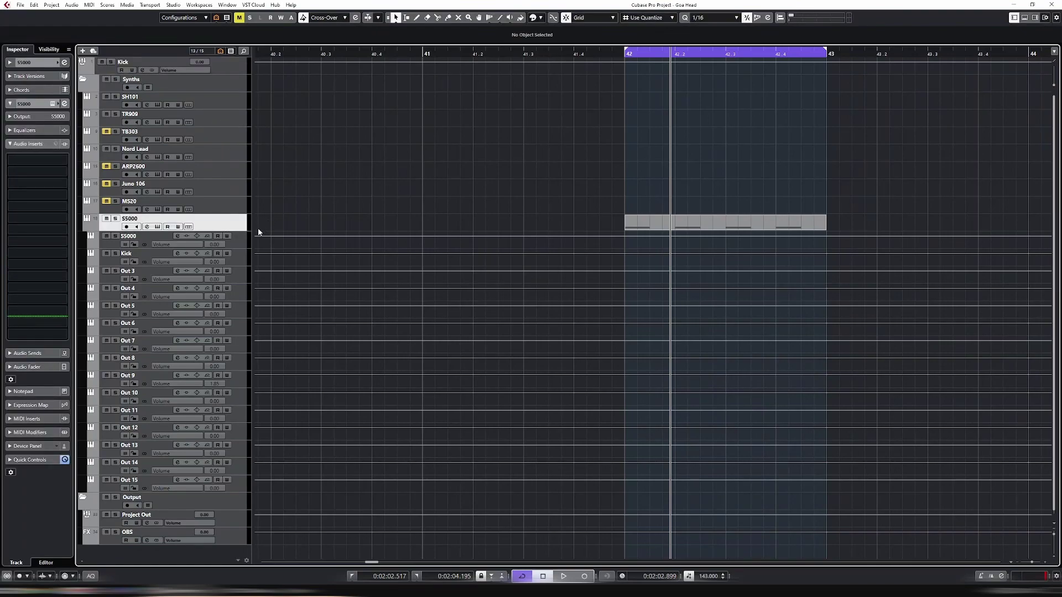
left_click(238, 263)
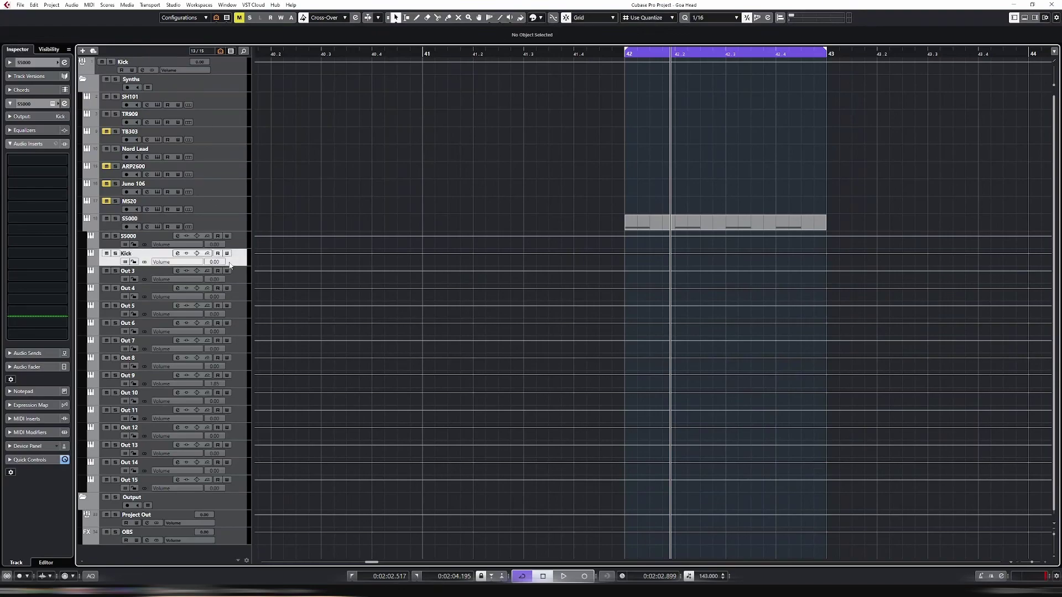
key("F3")
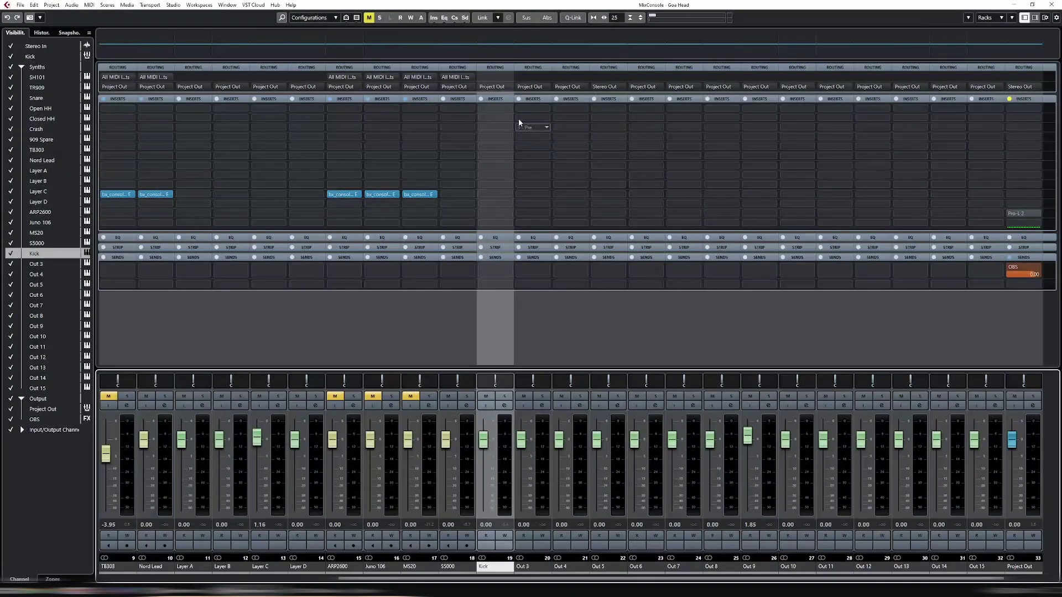
left_click(509, 89)
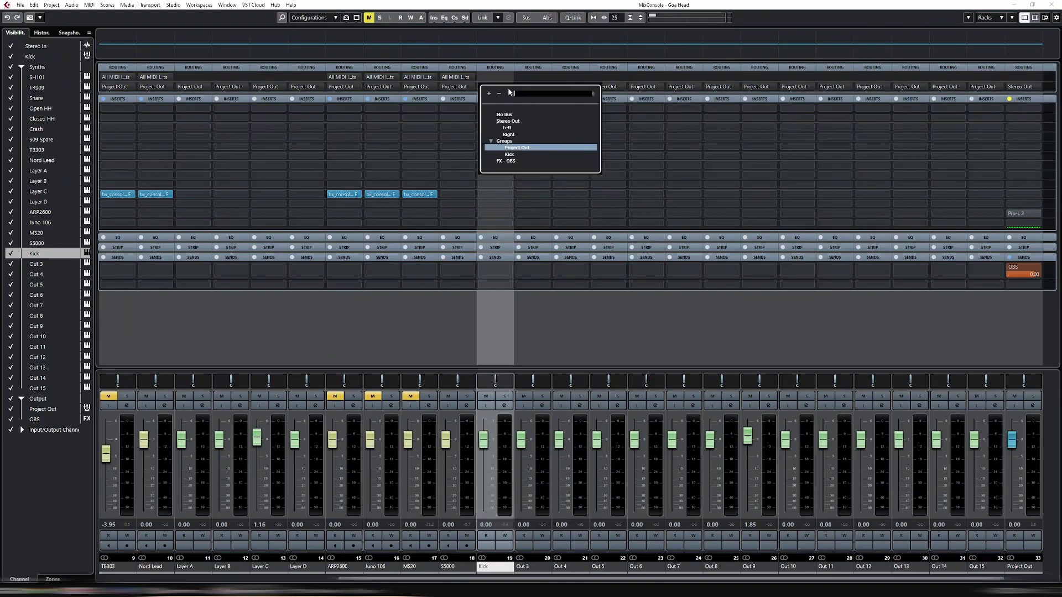
left_click(517, 155)
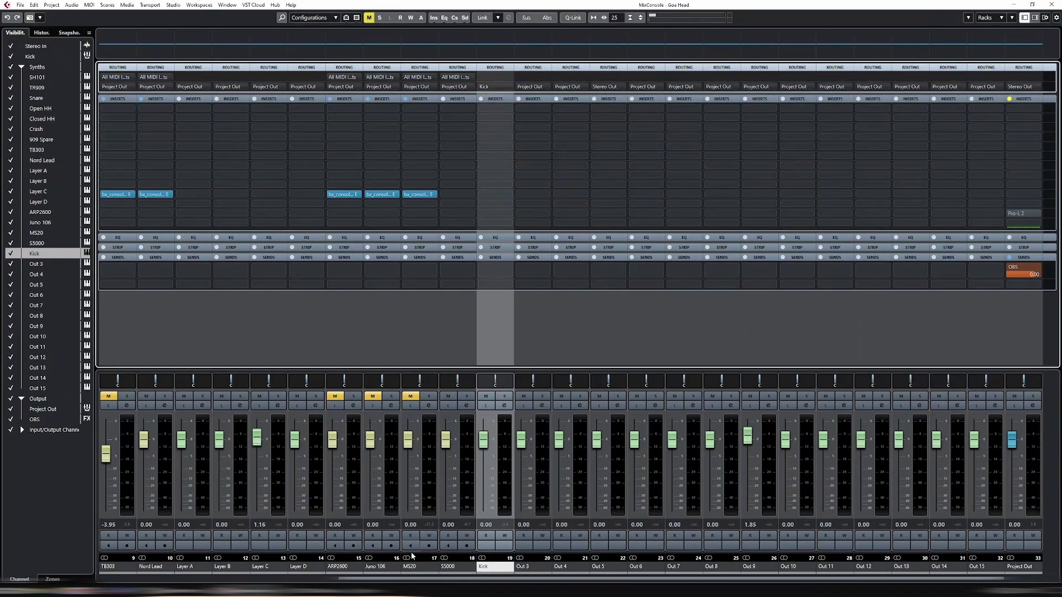
Check the output routing options of the Kick group channel and close the MixConsole
left_click_drag(399, 580, 160, 580)
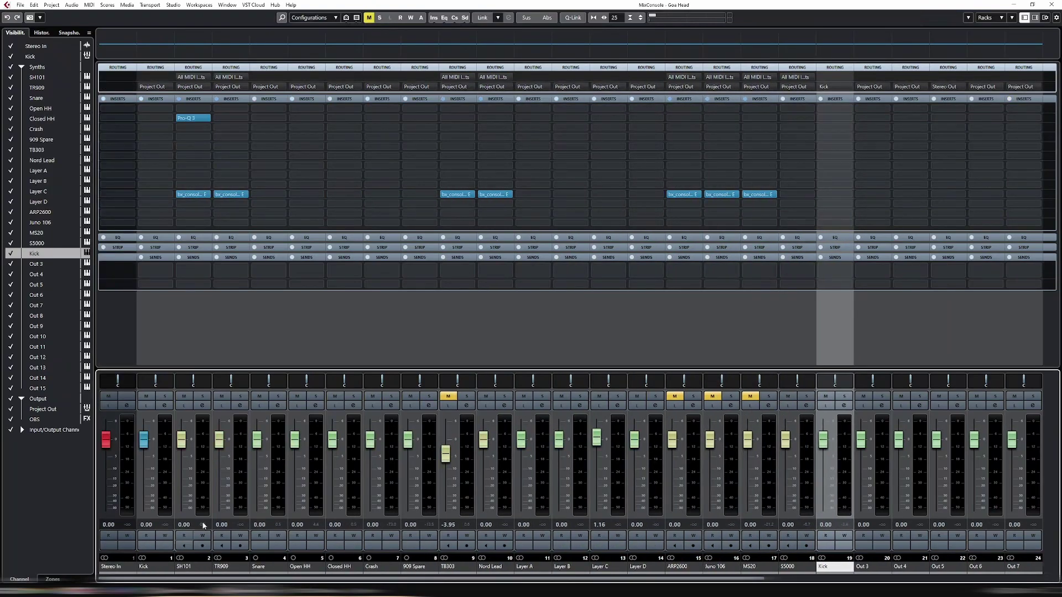
left_click(169, 87)
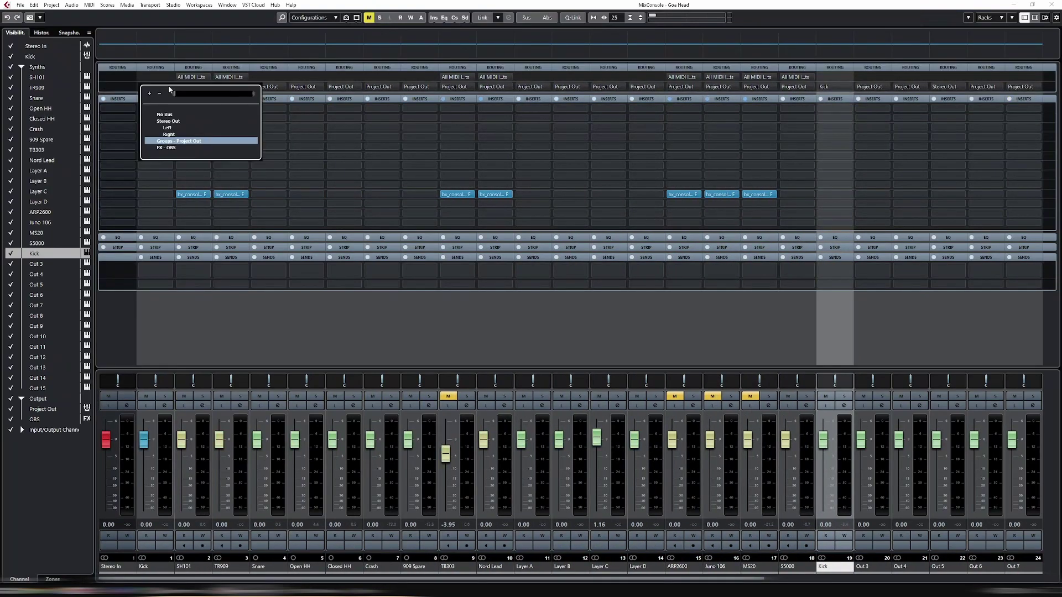
left_click(333, 4)
left_click(1050, 5)
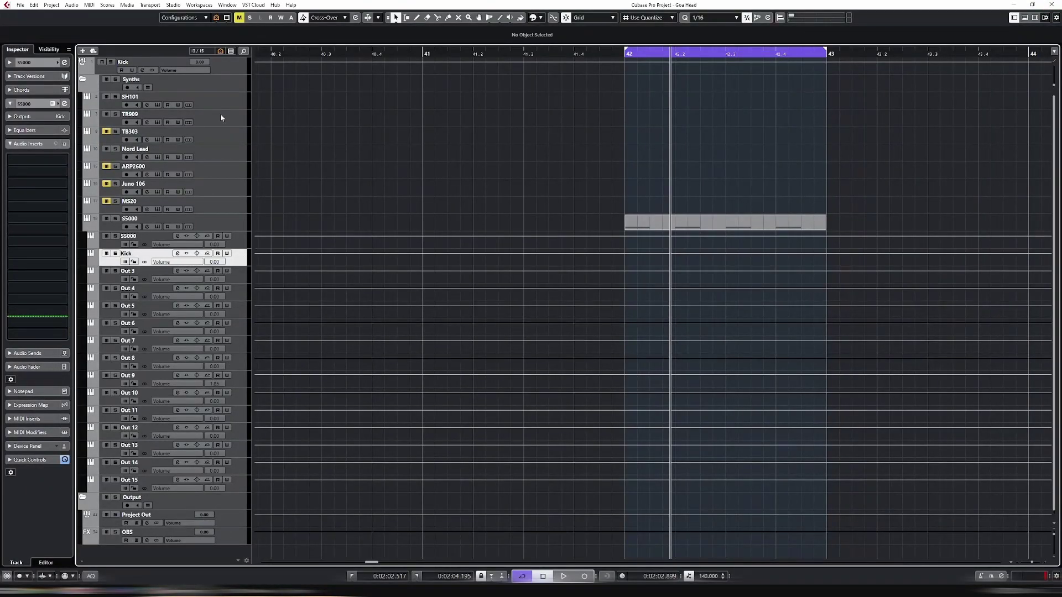
Play the loop several times while checking the signal on the Kick group and the S5000 Kick output
left_click(226, 73)
key("space")
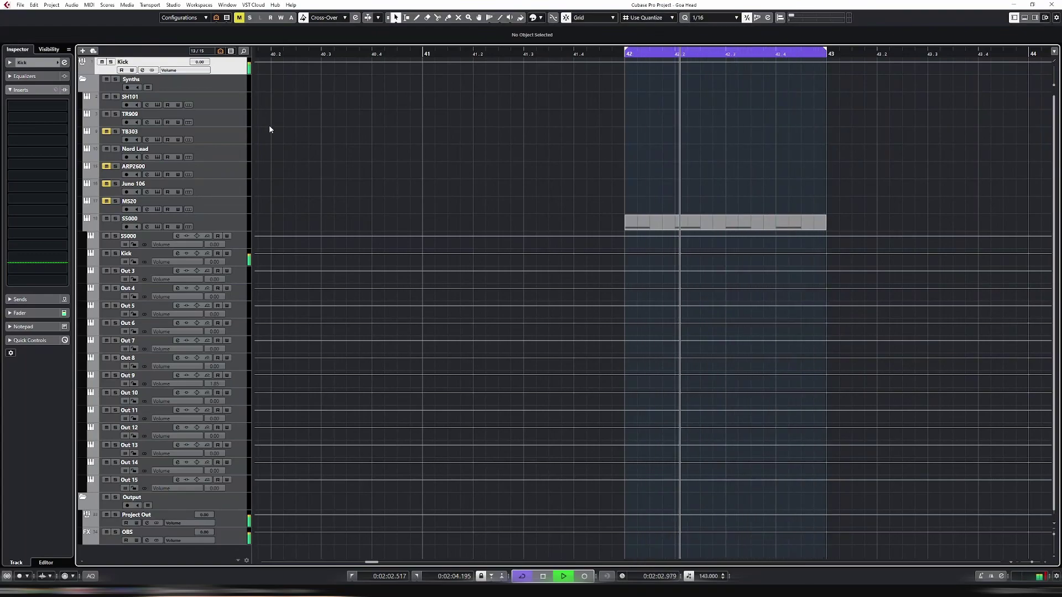
key("space")
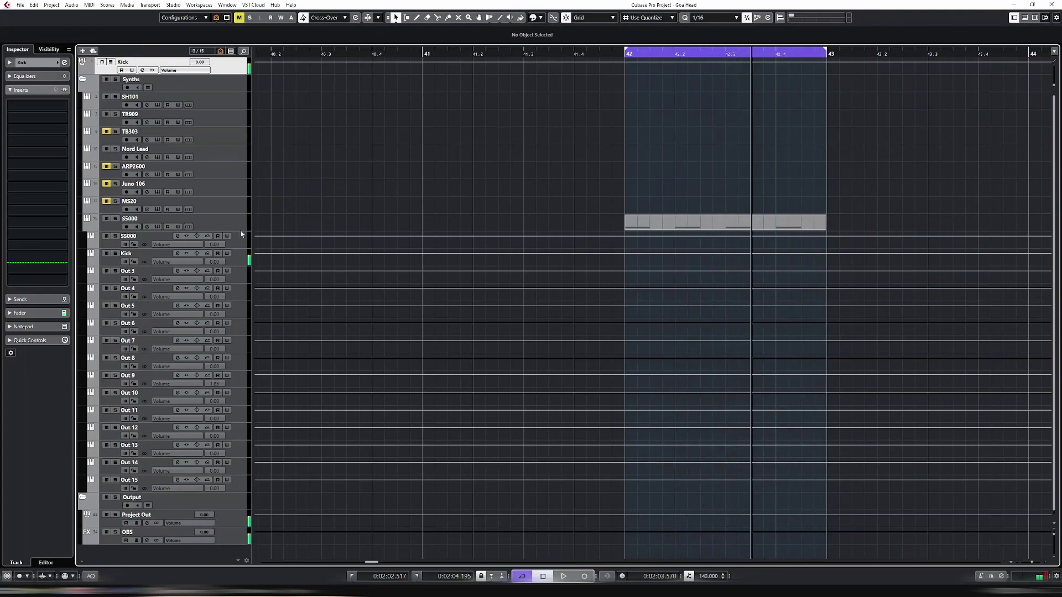
left_click(241, 263)
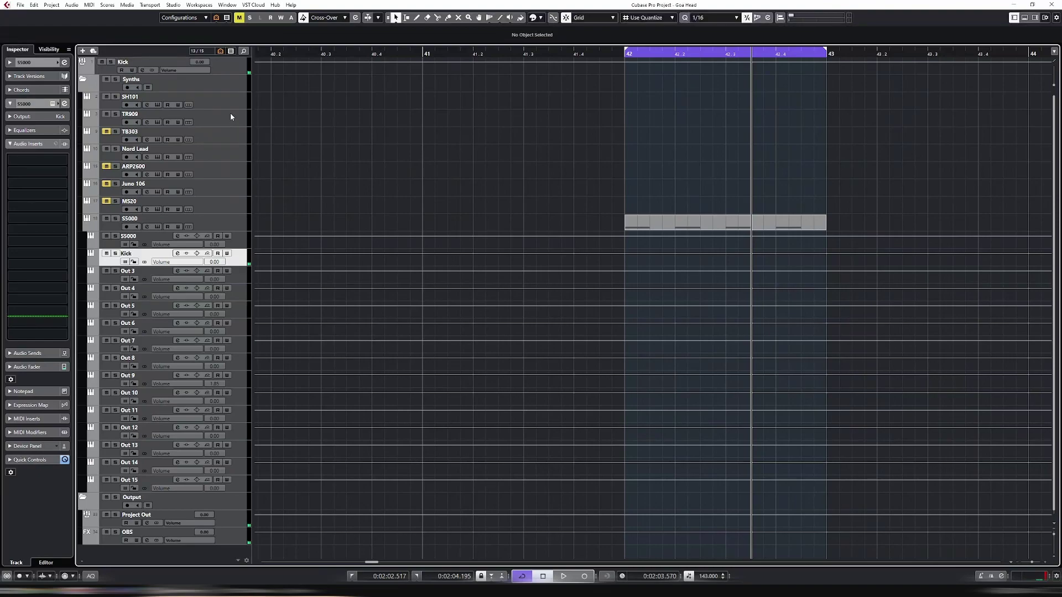
left_click(234, 72)
key("space")
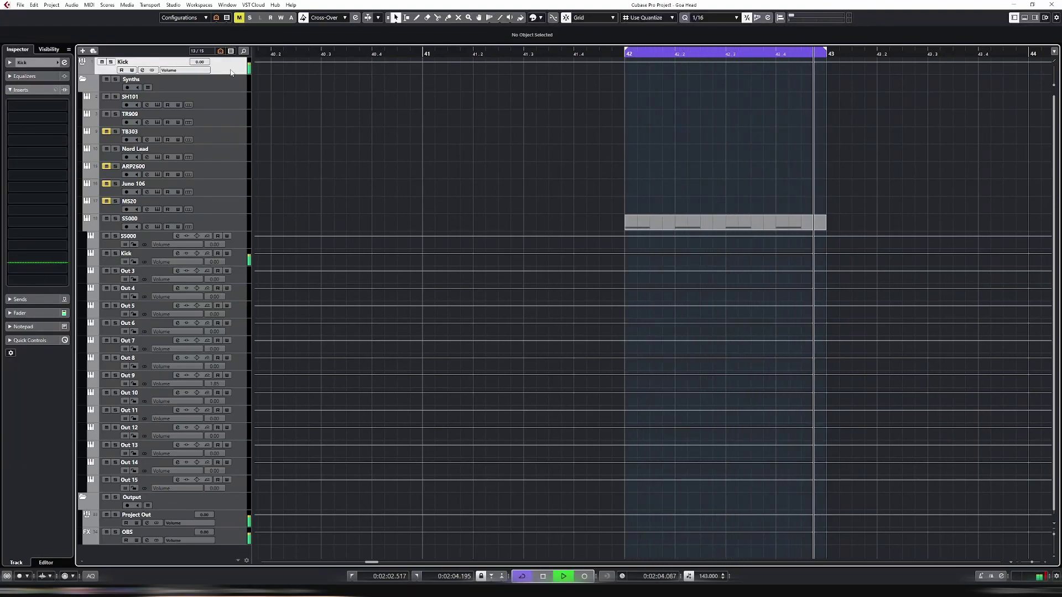
key("space")
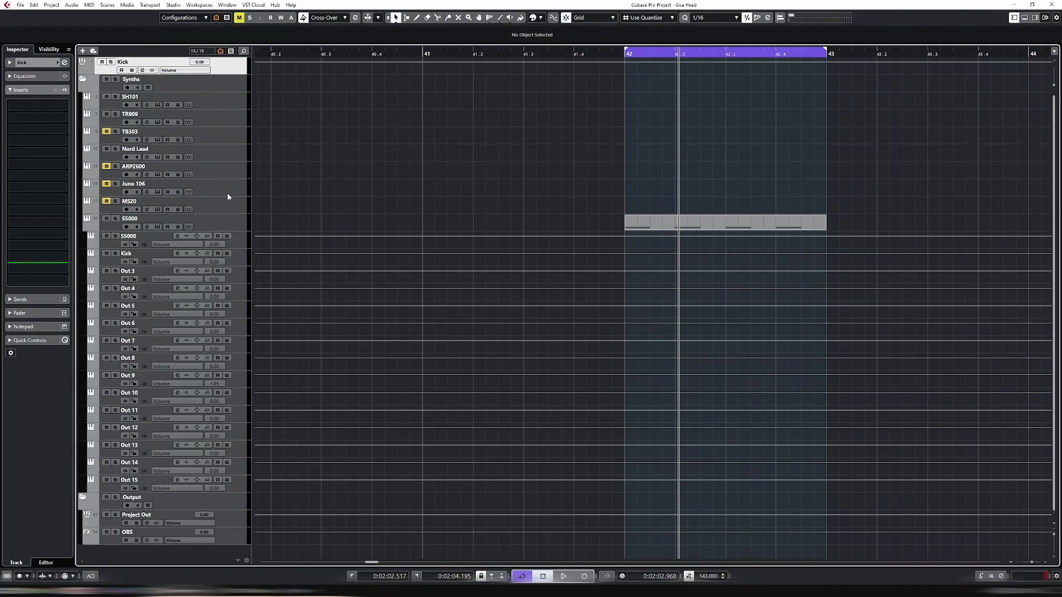
key("space")
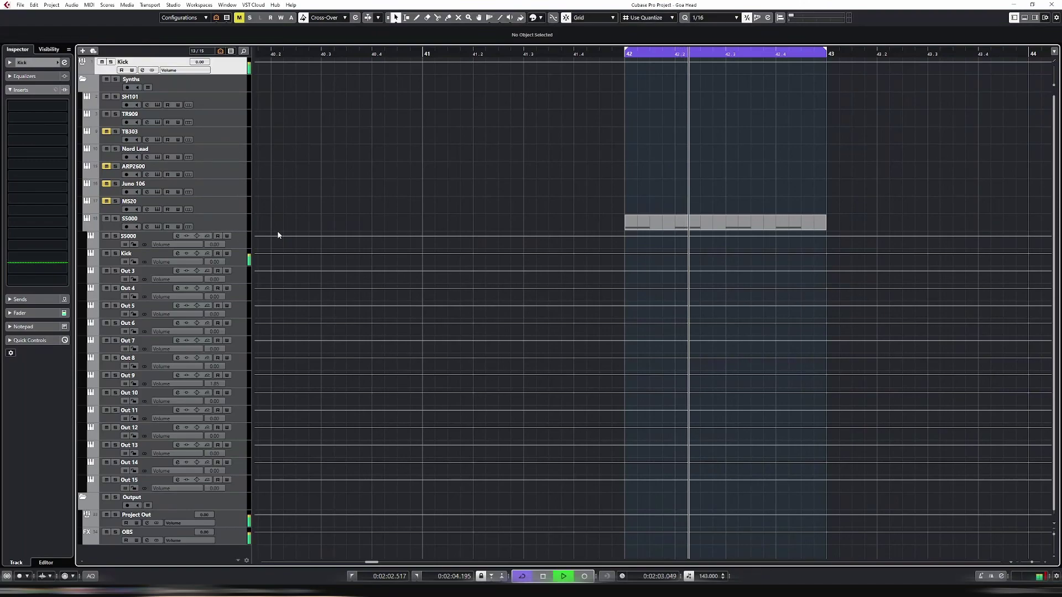
key("space")
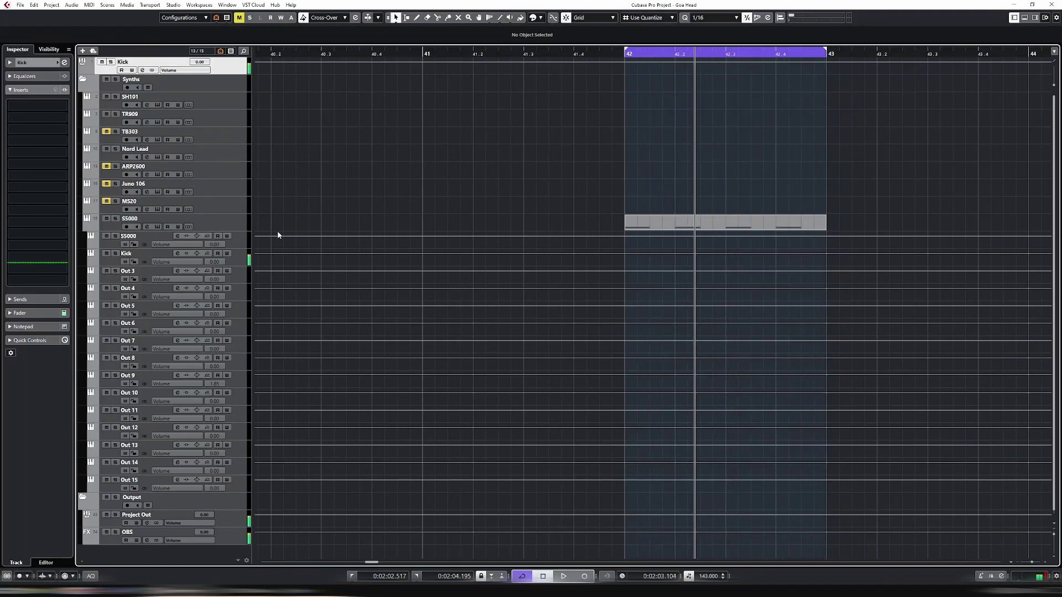
Create a one-bar MIDI part at bar 42 on the SH101 track and open it in the Key Editor
left_click(234, 108)
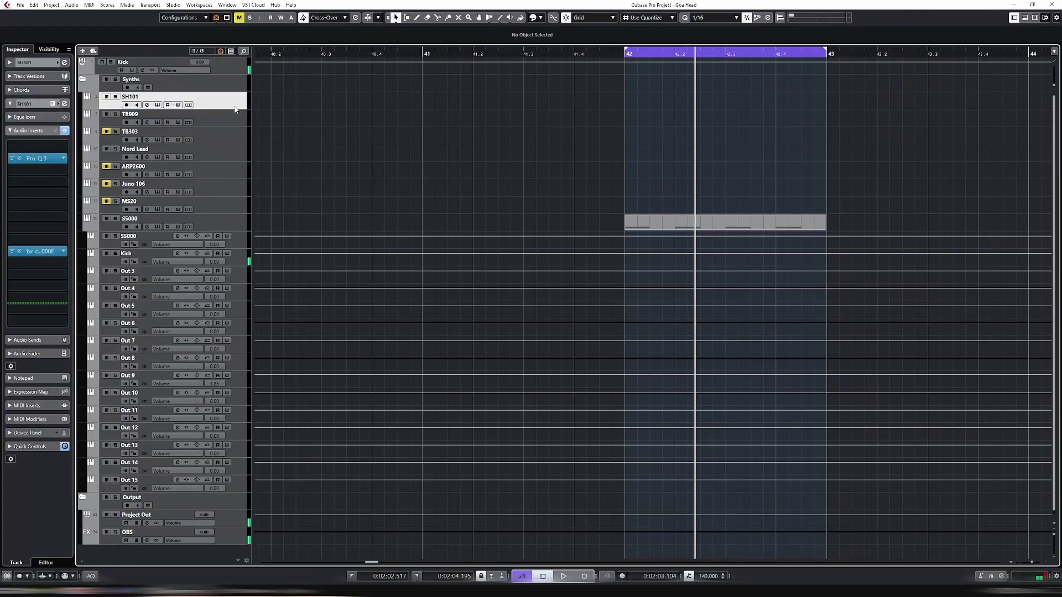
left_click(627, 226)
double_click(651, 103)
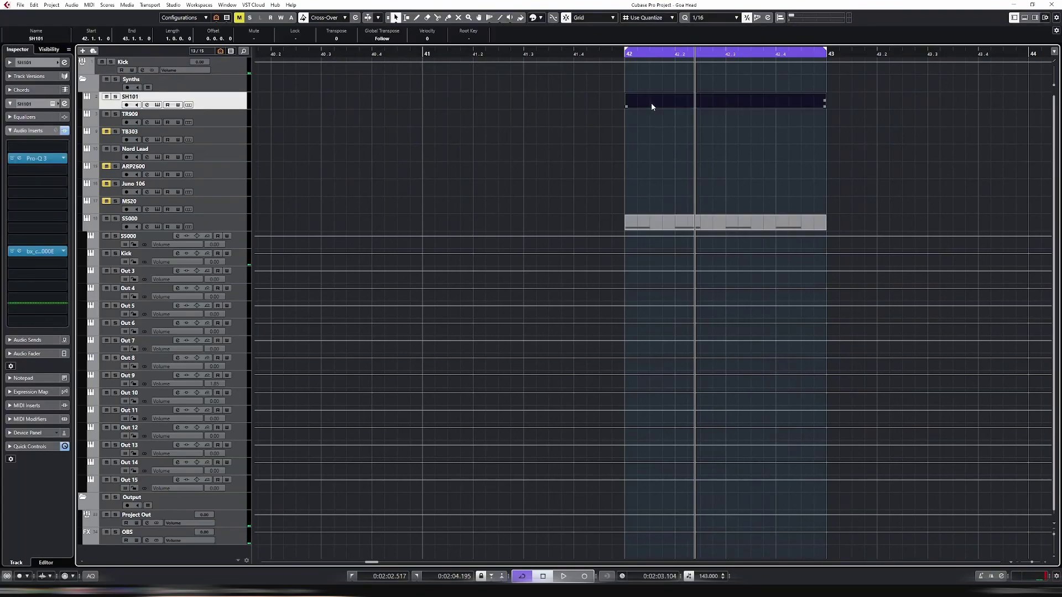
double_click(652, 103)
Draw a note at the start of bar 42, lower it to D2, lengthen it across the part and close the editor
left_click(628, 418)
key("shift+Down")
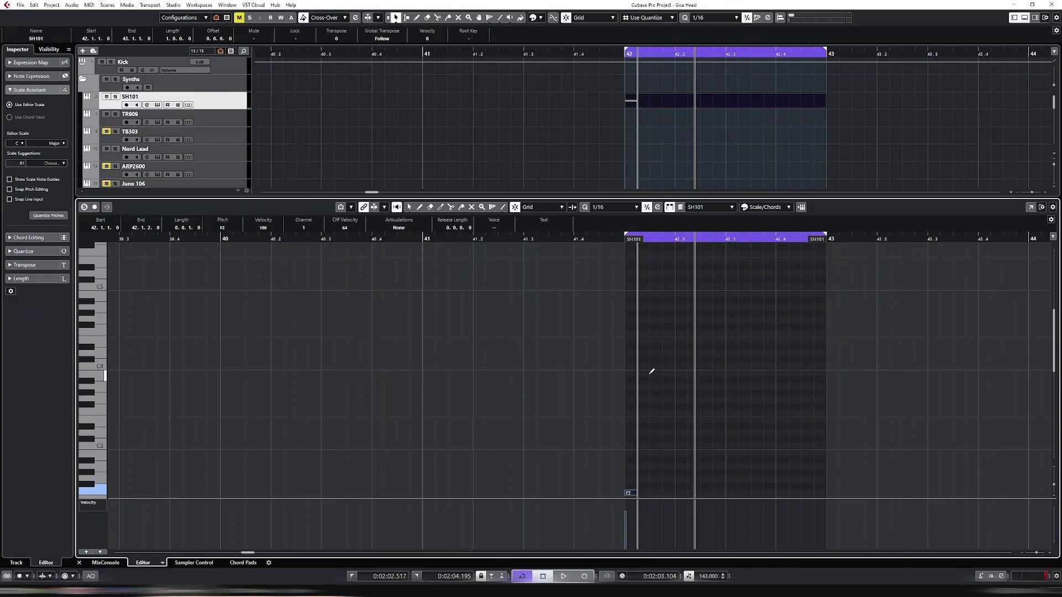
key("Down")
key("Down")
key("Down")
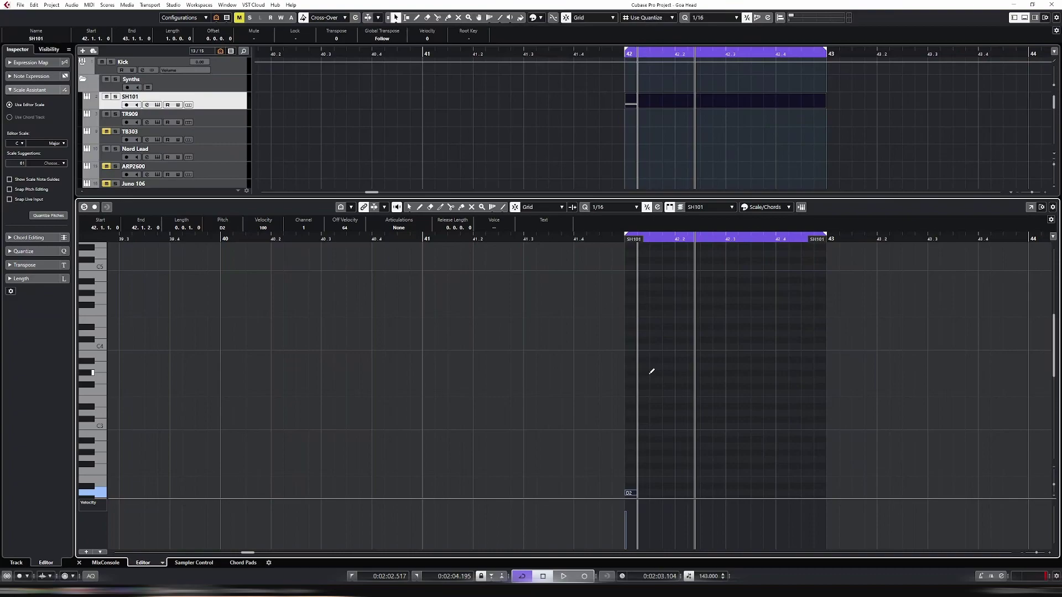
key("alt+Right")
key("alt+Right")
key("alt+Right")
key("alt+Right")
key("alt+Right")
key("alt+Right")
key("alt+Right")
key("alt+Right")
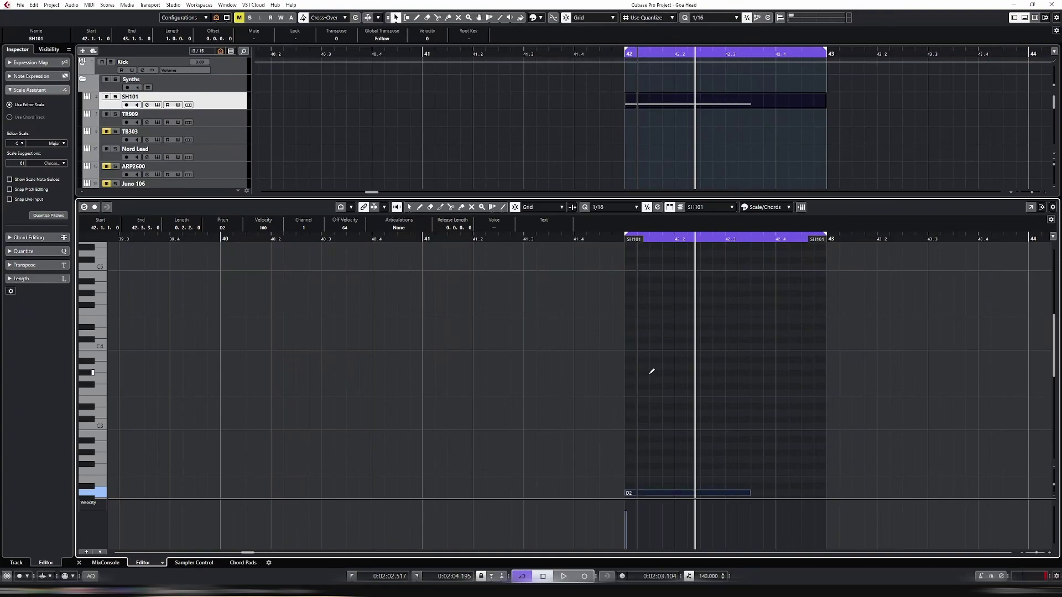
key("ctrl+e")
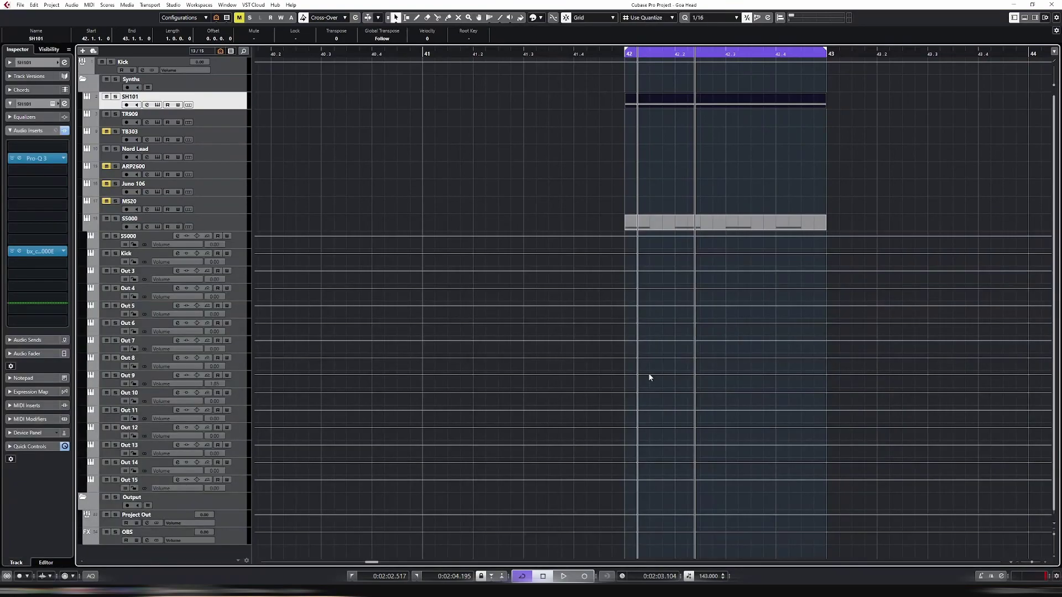
Open the SH101 track's TAL Bassline 101 instrument, load its default preset and reposition the plug-in window
left_click(157, 105)
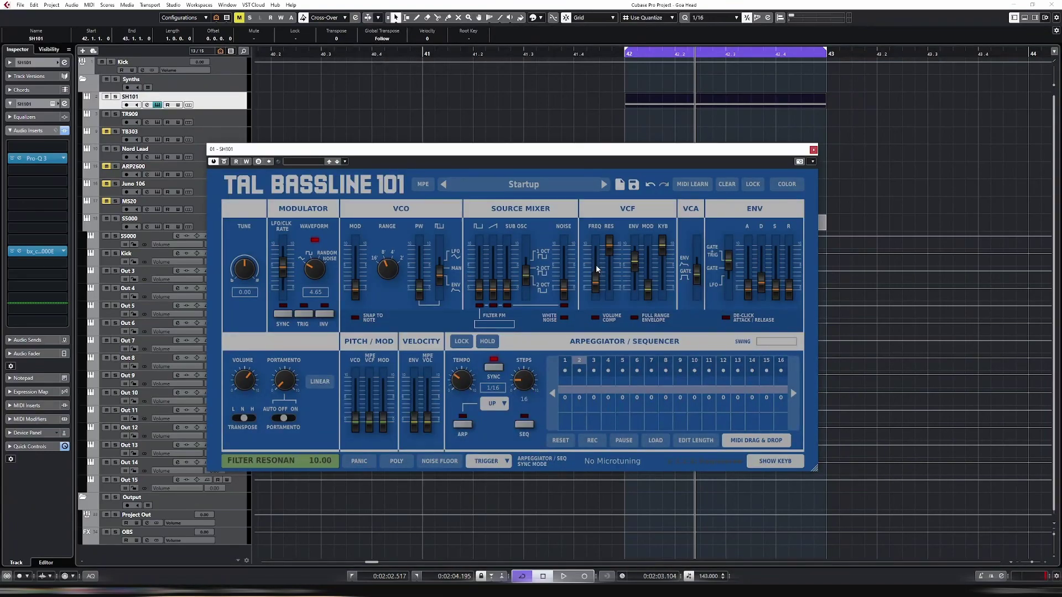
left_click(526, 188)
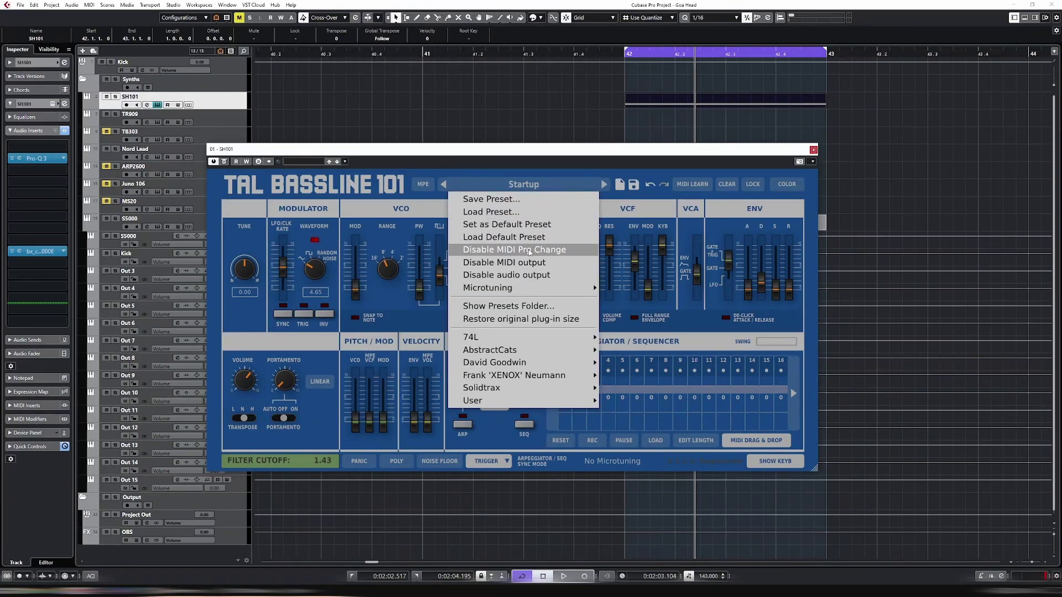
left_click(500, 239)
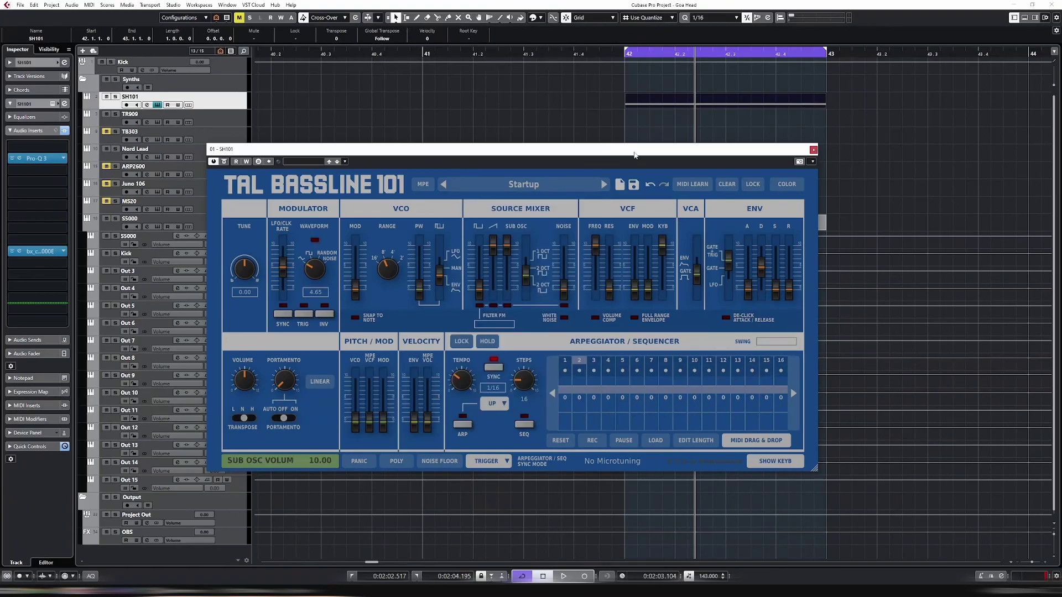
left_click_drag(701, 149, 695, 156)
left_click_drag(529, 161, 529, 149)
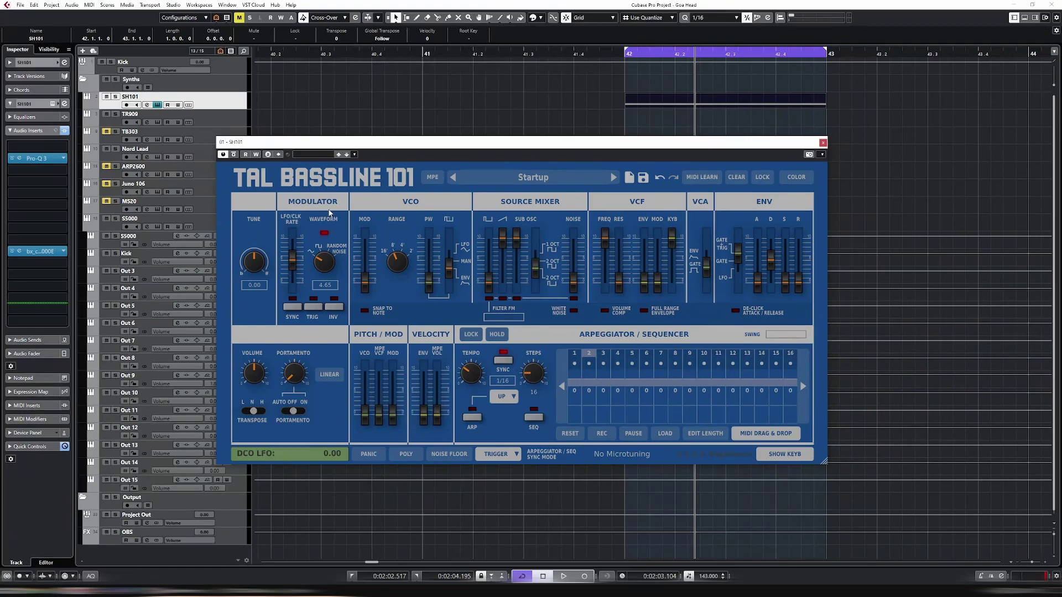
Clear the event selection, solo the SH101 track and start loop playback
key("ctrl+shift+a")
key("s")
key("space")
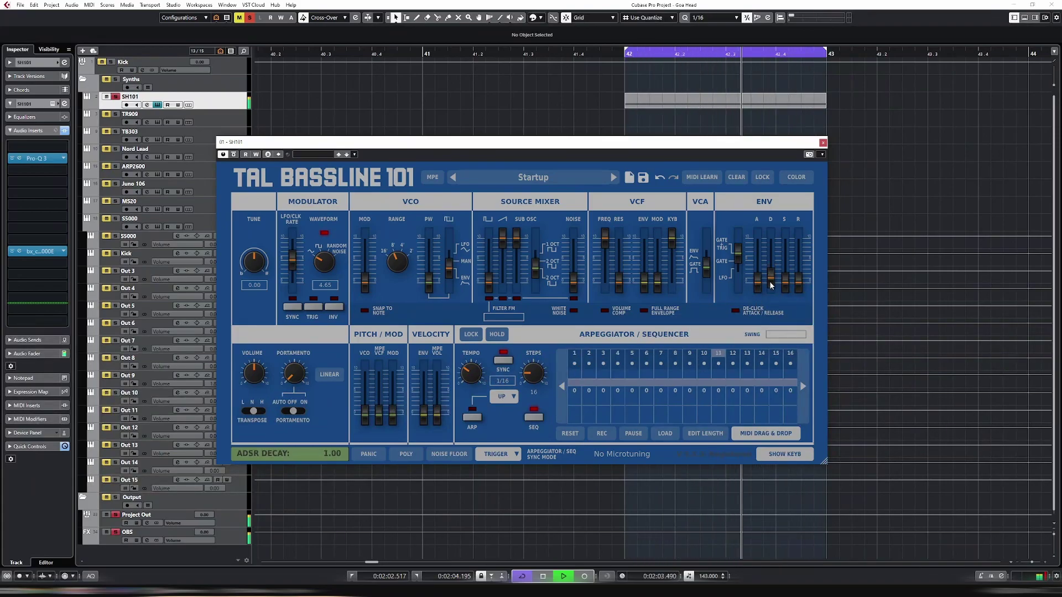
Set the VCA to Envelope mode with decay 2.76, raise the VCF envelope amount and set the filter cutoff to 4.64
left_click_drag(605, 239, 608, 266)
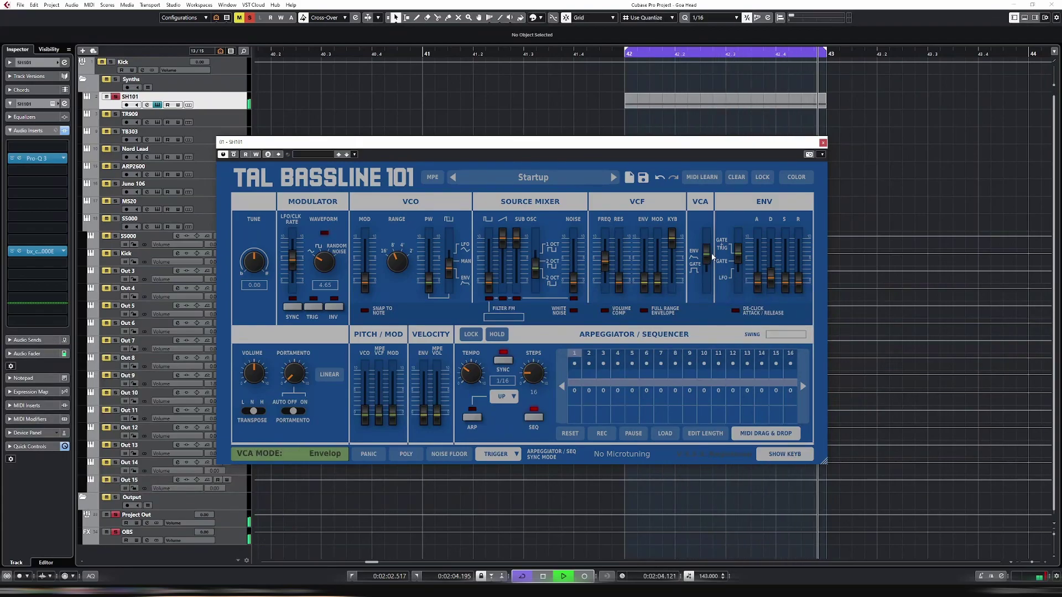
left_click_drag(773, 279, 772, 274)
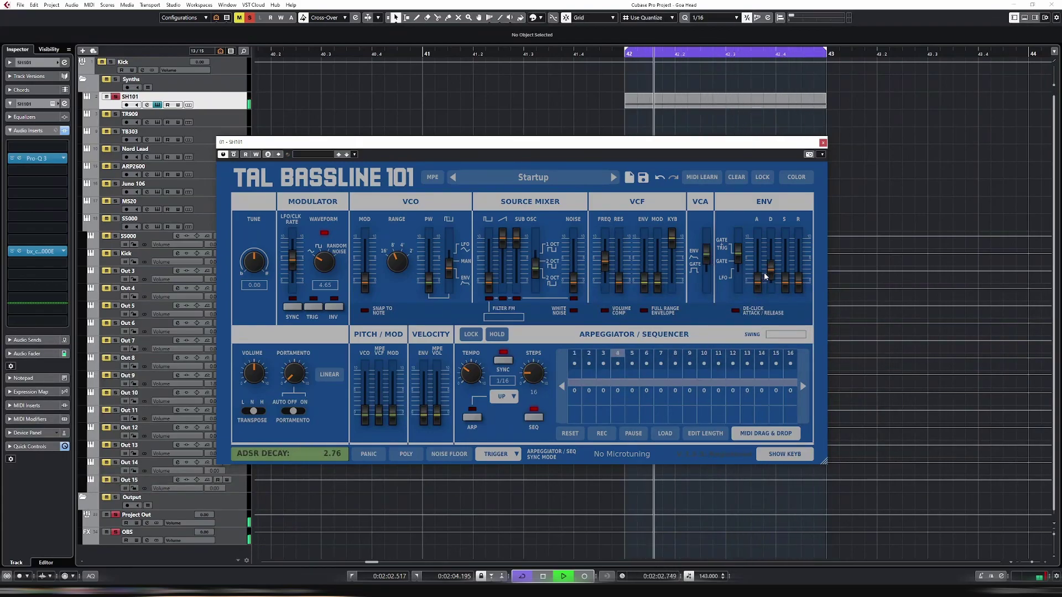
mouse_move(609, 271)
left_mouse_down()
mouse_move(651, 255)
mouse_move(605, 263)
left_mouse_up()
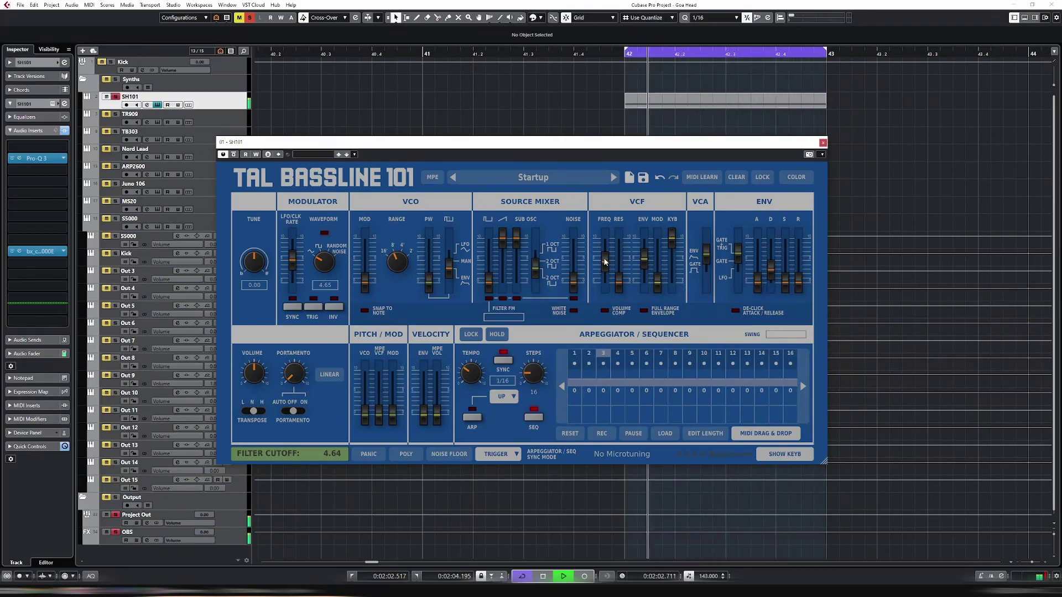
Balance the pulse, saw and one-octave sub oscillator levels with saw at 4.80, and lower the filter cutoff and envelope decay
left_click_drag(490, 284, 502, 263)
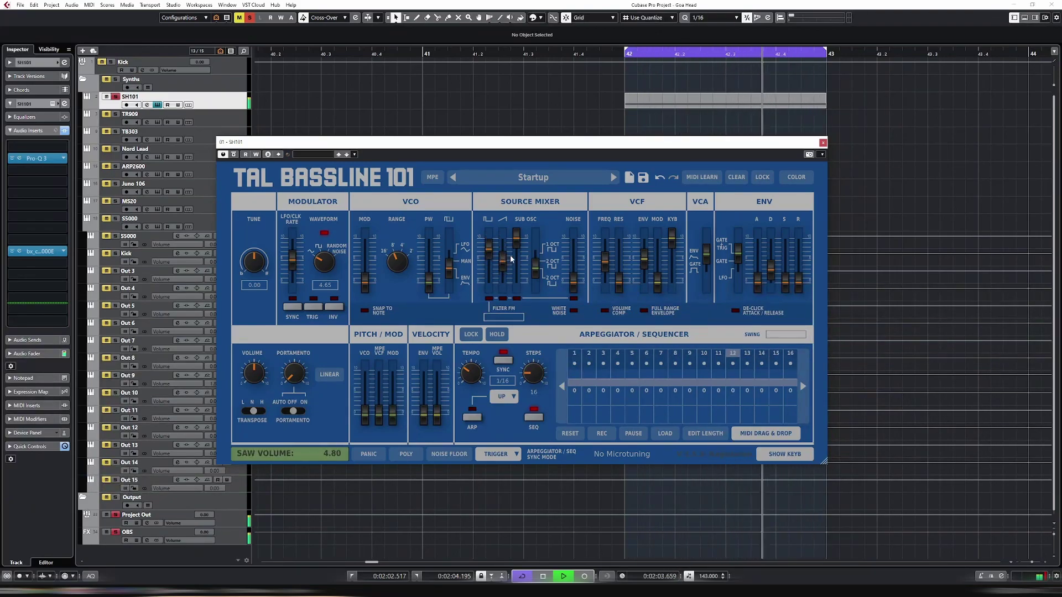
mouse_move(534, 266)
left_mouse_down()
mouse_move(534, 246)
mouse_move(517, 264)
left_mouse_up()
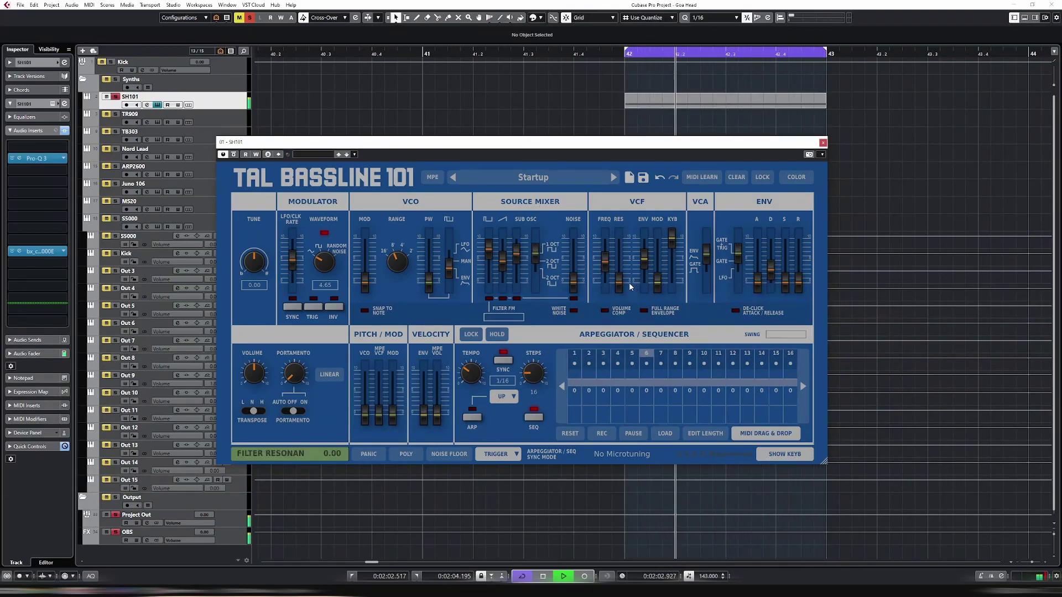
left_click_drag(605, 261, 645, 276)
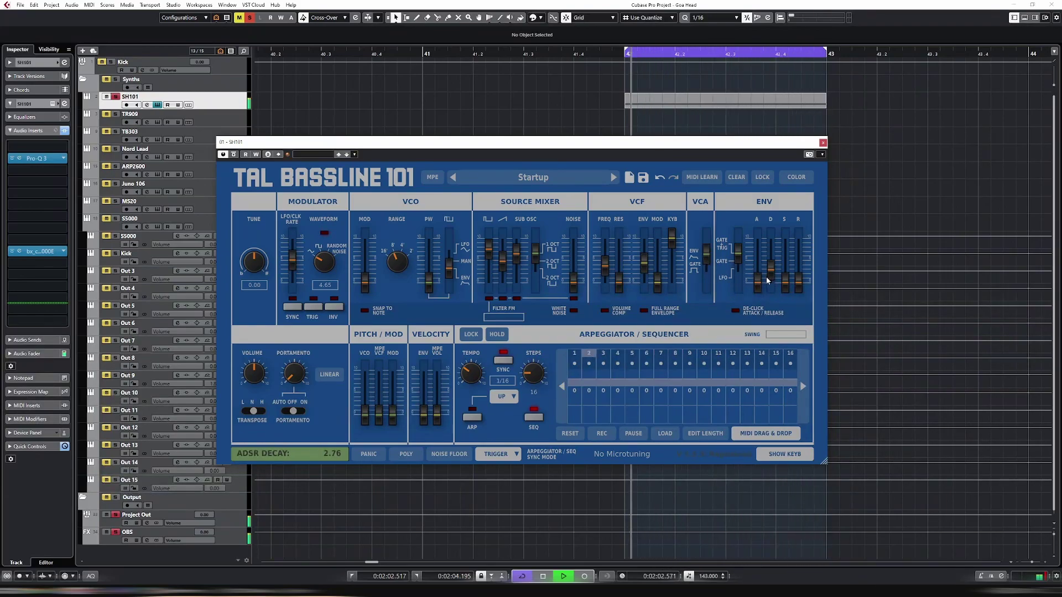
left_click_drag(770, 276, 770, 280)
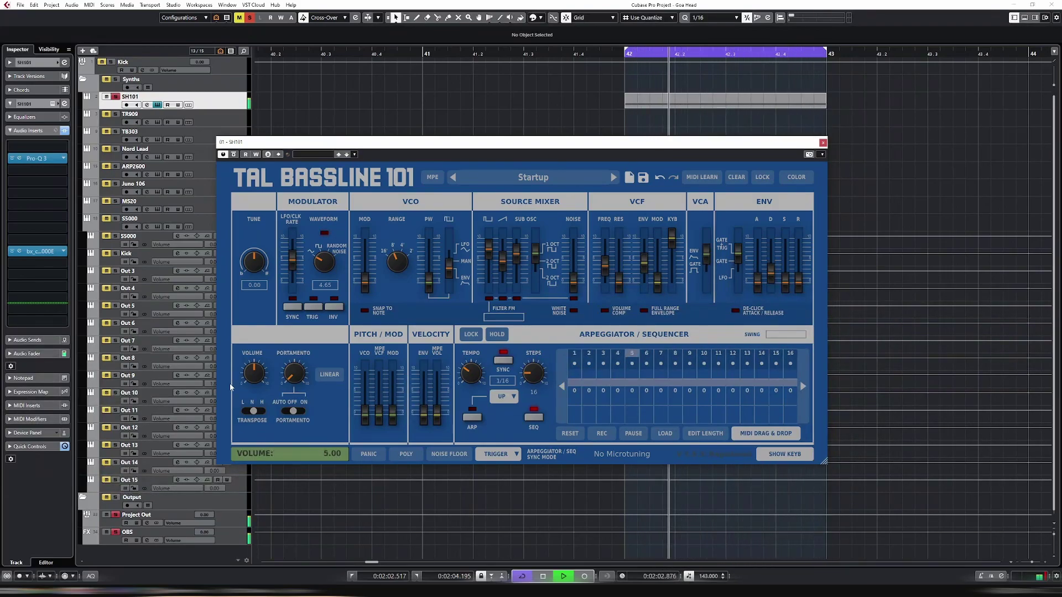
Raise the synth's output volume and rebalance the pulse, saw and sub oscillator levels in the source mixer
left_click_drag(264, 359, 265, 347)
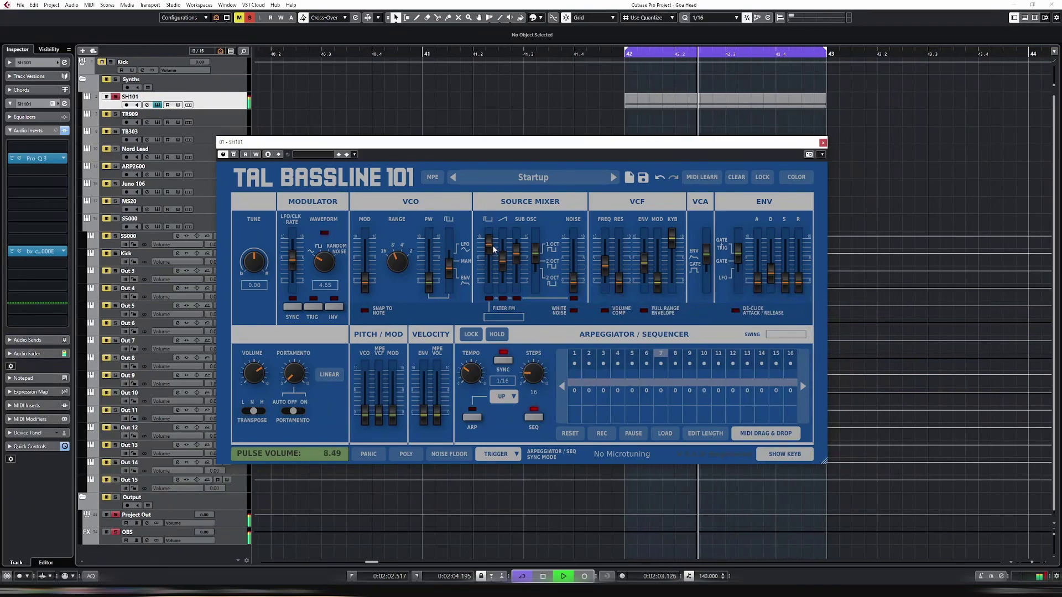
mouse_move(500, 263)
left_mouse_down()
mouse_move(503, 273)
mouse_move(493, 253)
mouse_move(502, 260)
left_mouse_up()
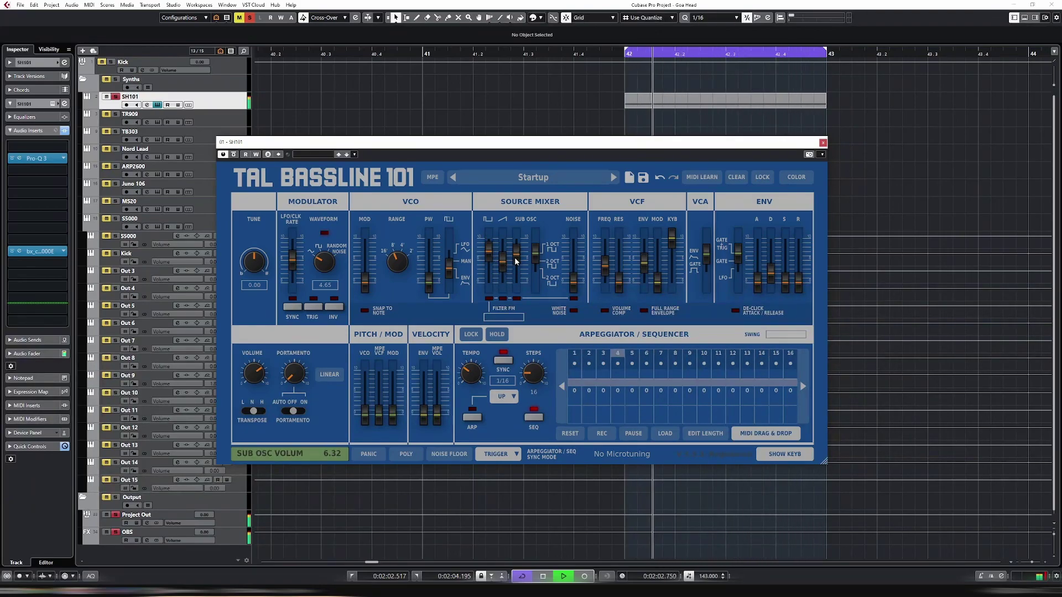
Fine-tune the bass patch: sub oscillator mode at -1 octave, filter cutoff and envelope amount trimmed, envelope sustain at 0.80
mouse_move(535, 259)
left_mouse_down()
mouse_move(536, 275)
mouse_move(539, 241)
left_mouse_up()
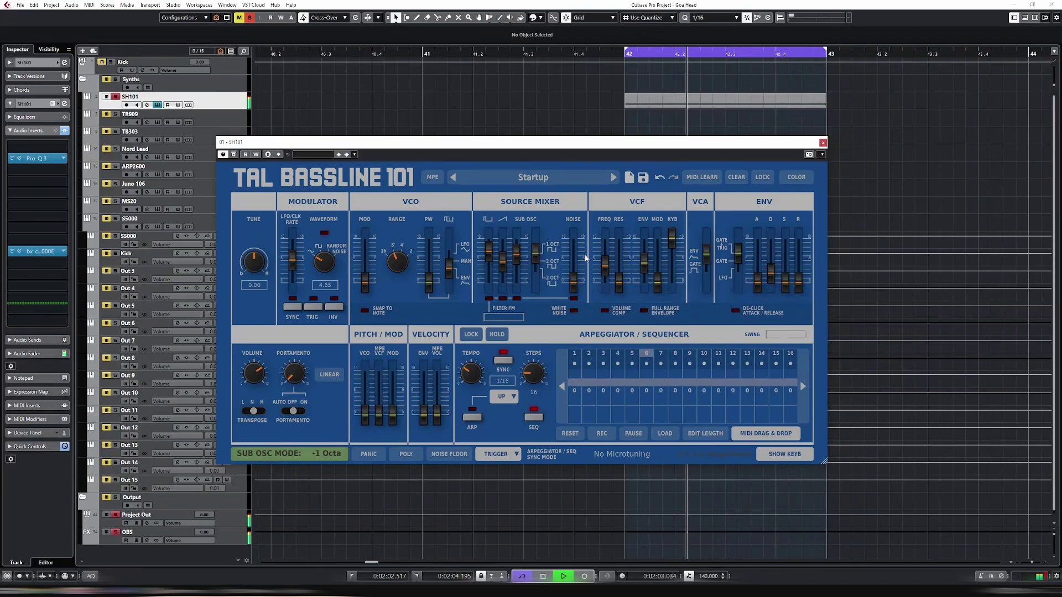
left_click_drag(606, 271, 607, 274)
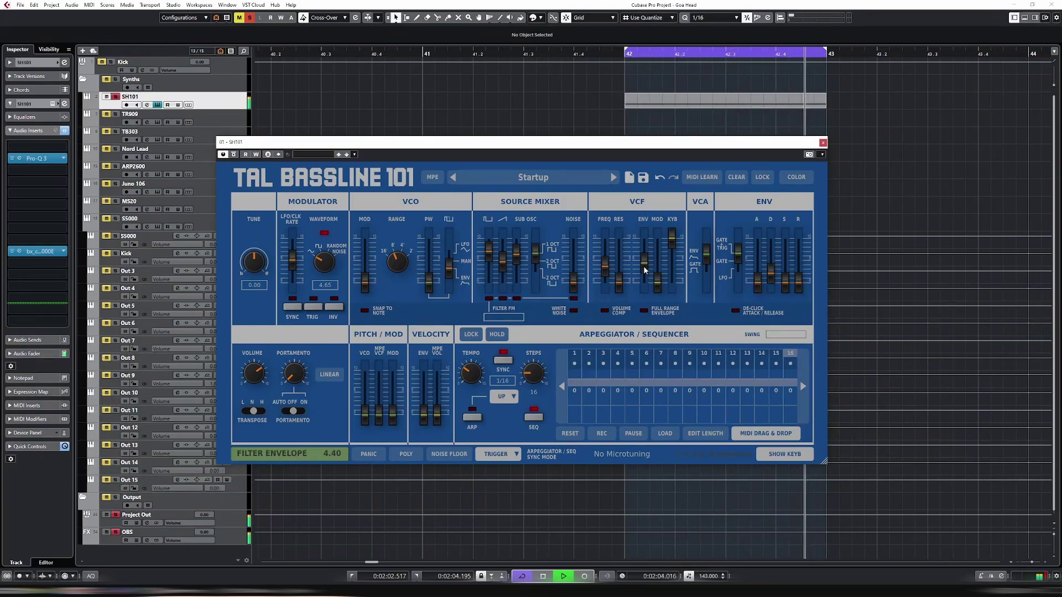
left_click_drag(642, 268, 645, 269)
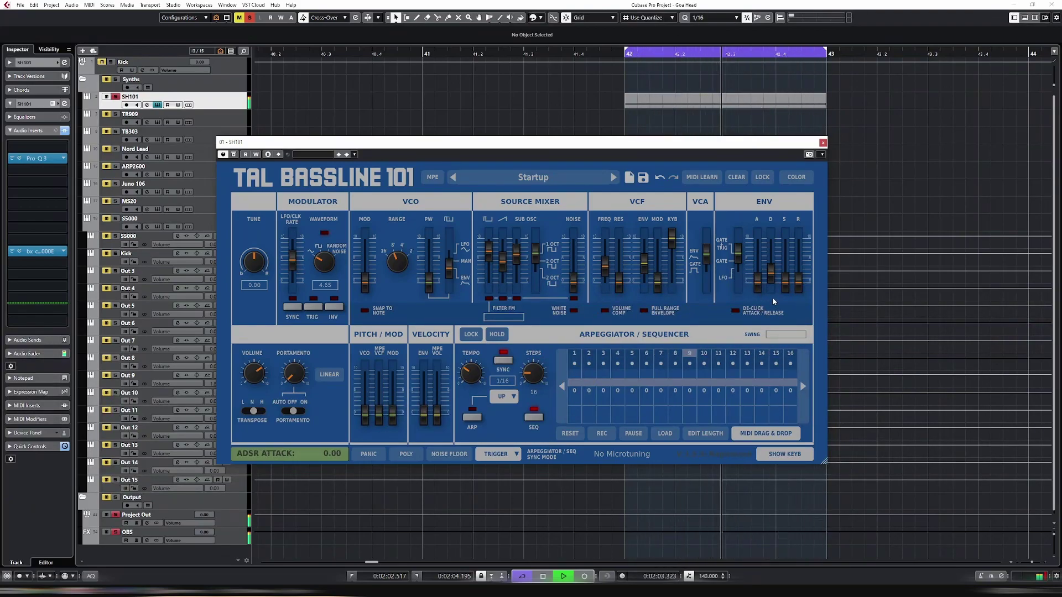
left_click_drag(786, 290, 802, 282)
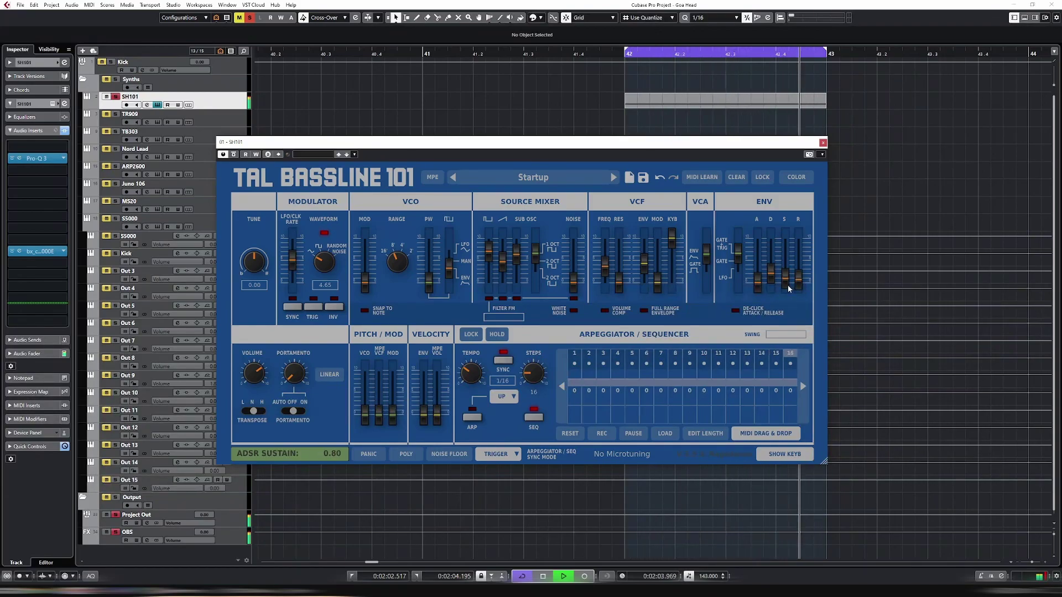
Stop playback and set sequencer steps 1, 5, 9 and 13 to rests
key("space")
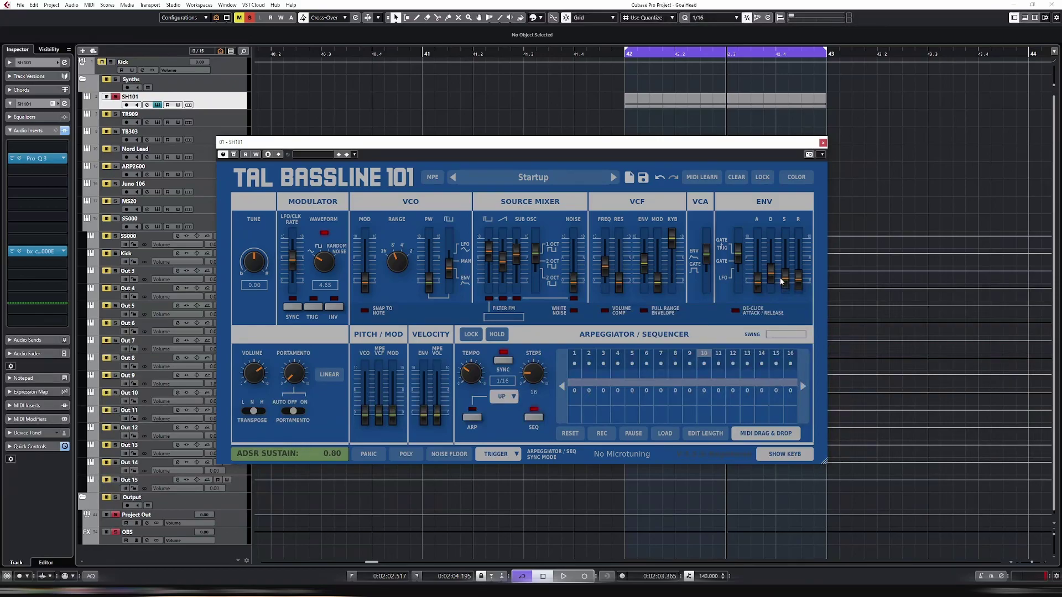
mouse_move(782, 281)
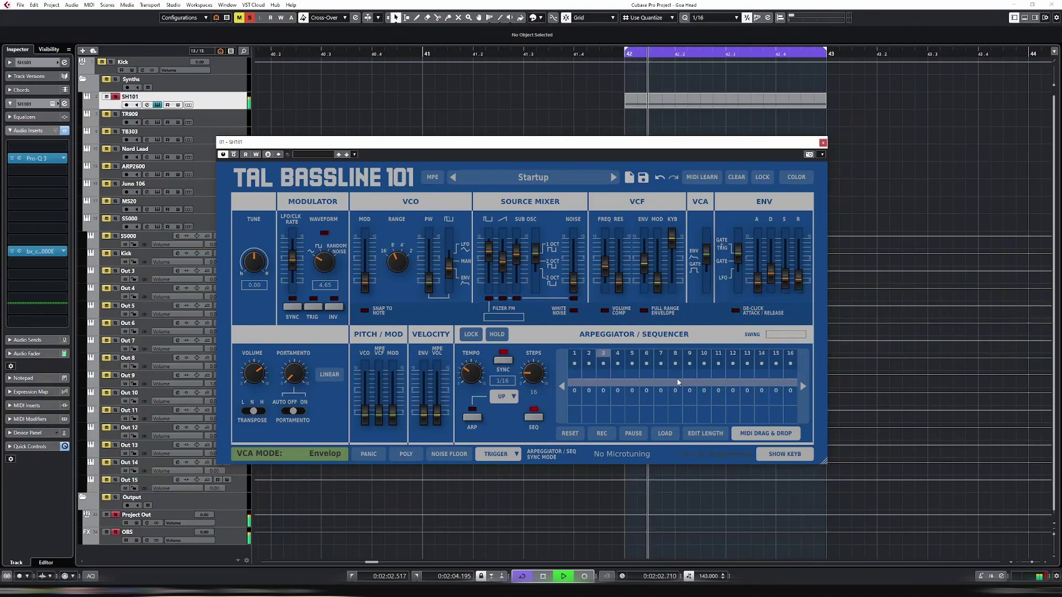
key("space")
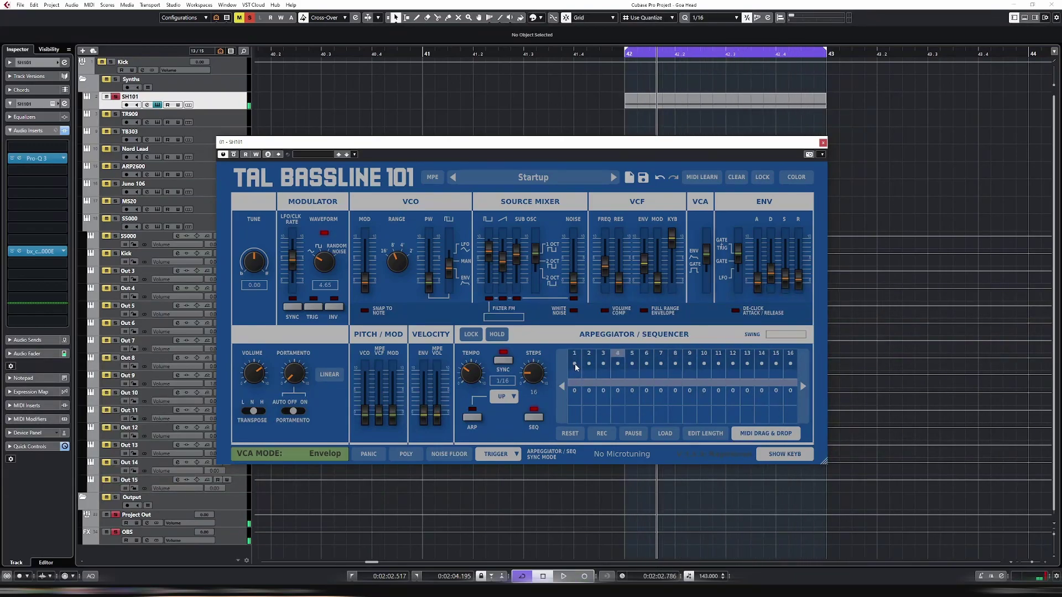
left_click(574, 365)
left_click(689, 364)
left_click(747, 364)
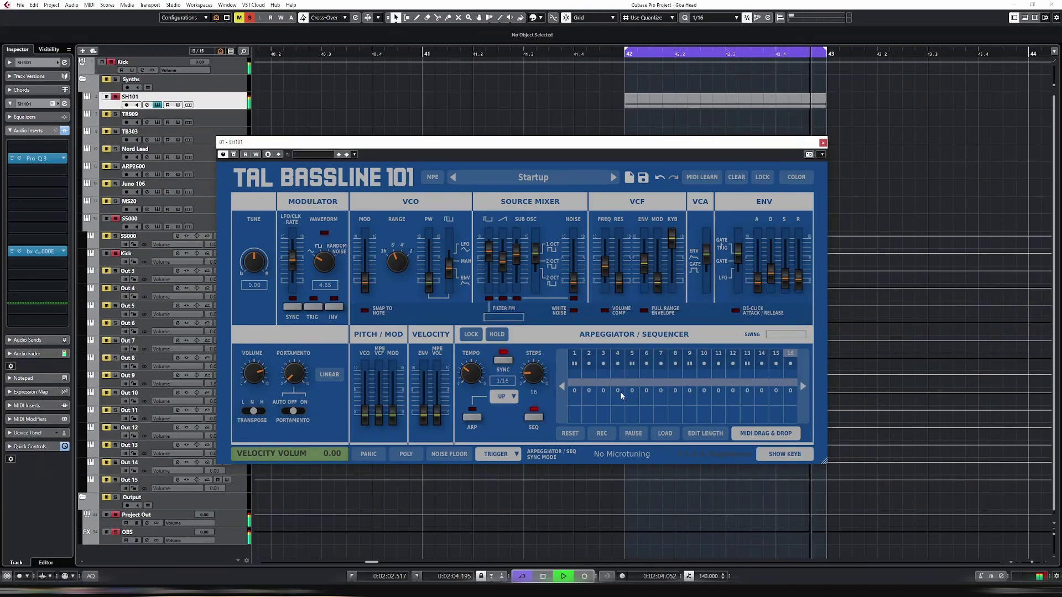
Set the pitch offset of sequencer steps 4, 7, 10 and 15 to 1
left_click_drag(620, 397, 620, 394)
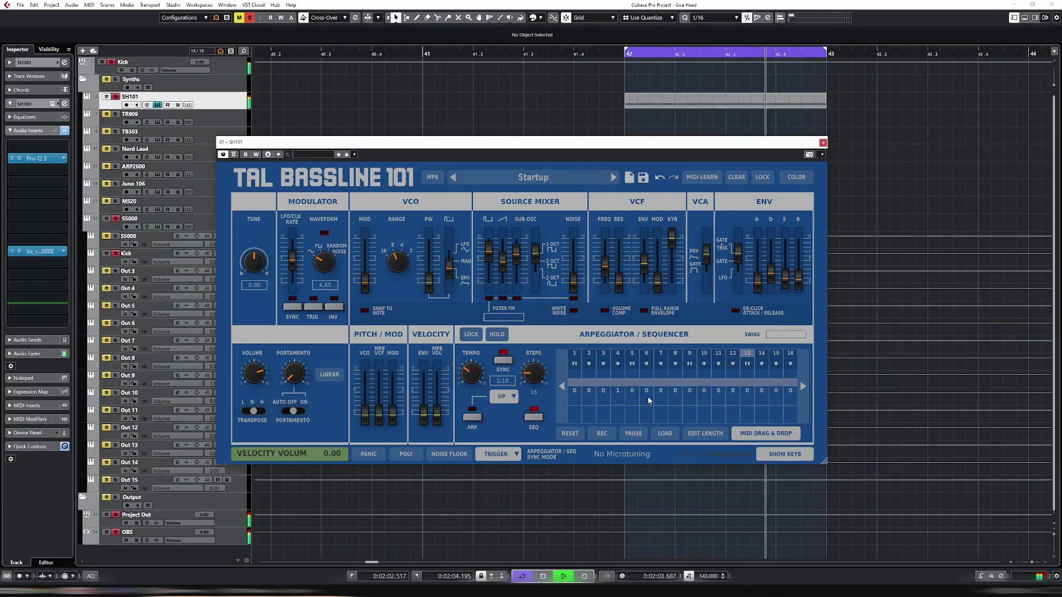
left_click(661, 390)
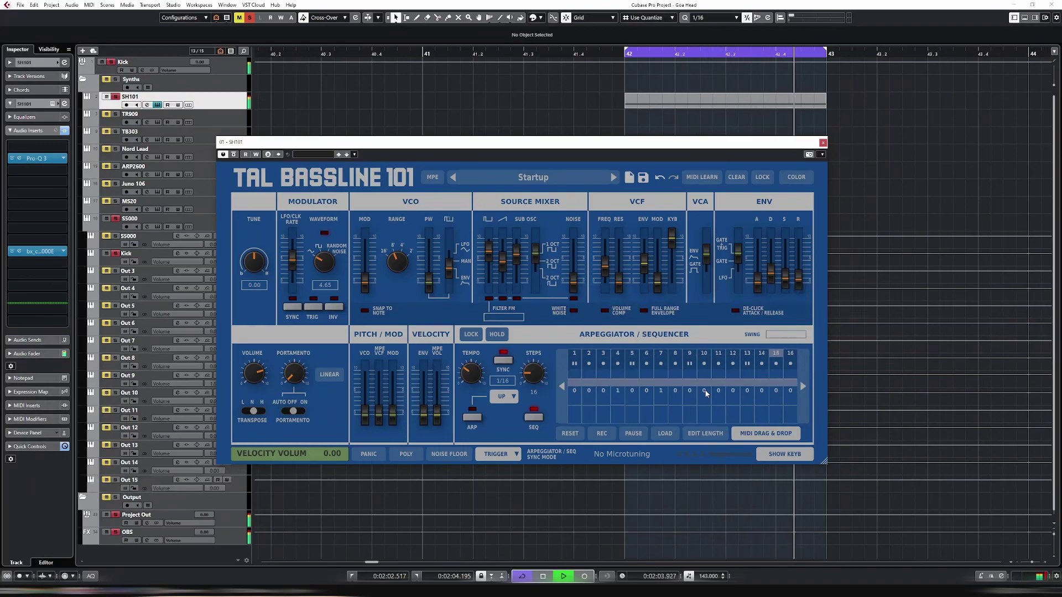
left_click_drag(705, 391, 708, 387)
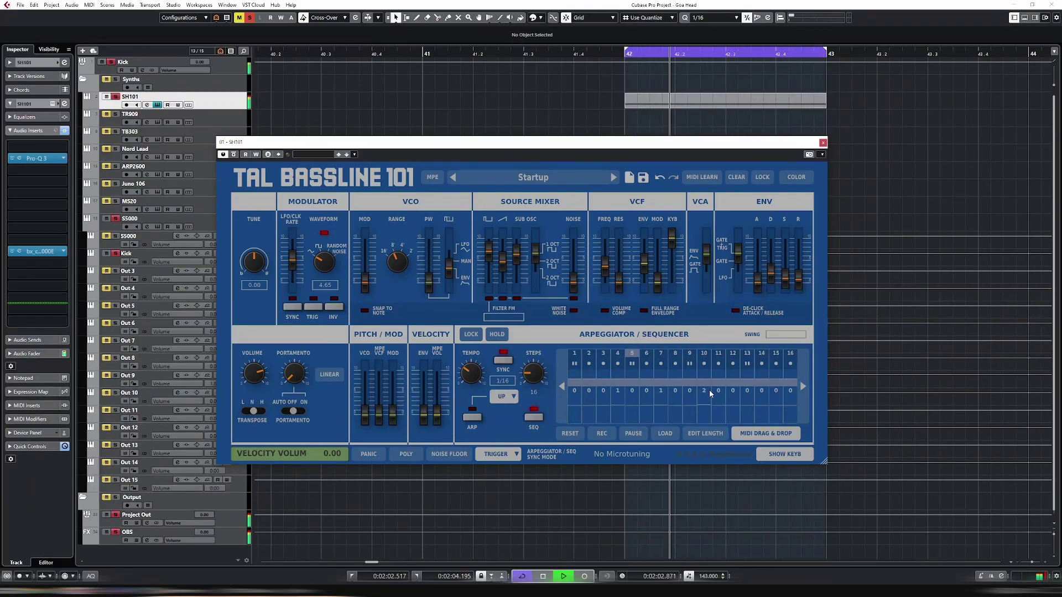
left_click_drag(705, 391, 706, 393)
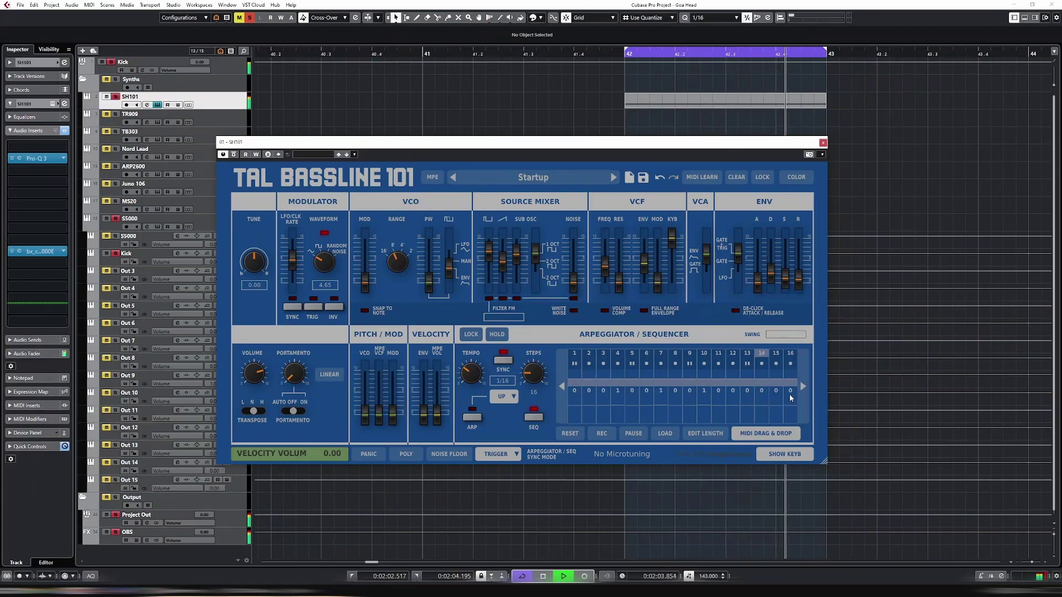
left_click_drag(778, 394, 782, 387)
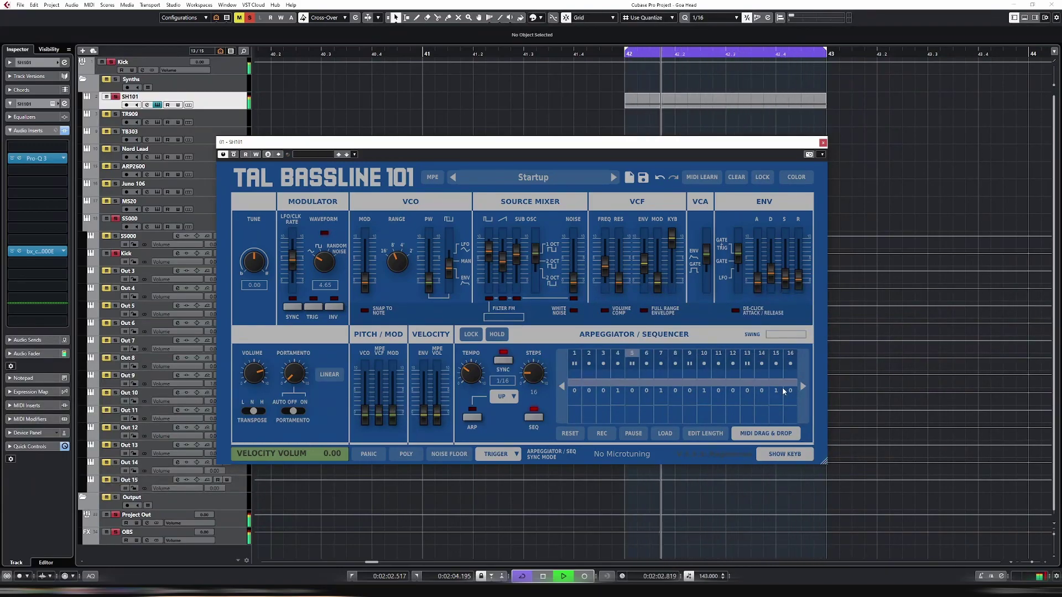
Try rests and ties on sequencer steps 7 and 8, ending with step 7 as a plain note and step 8 tied
left_click(676, 366)
left_click(677, 366)
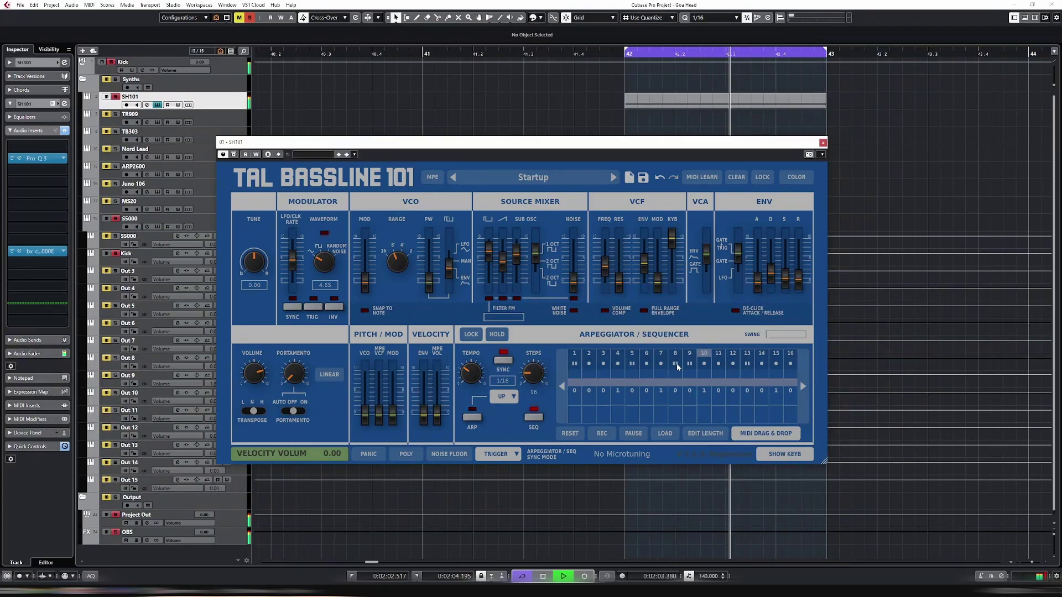
left_click(676, 363)
left_click(676, 364)
left_click(664, 363)
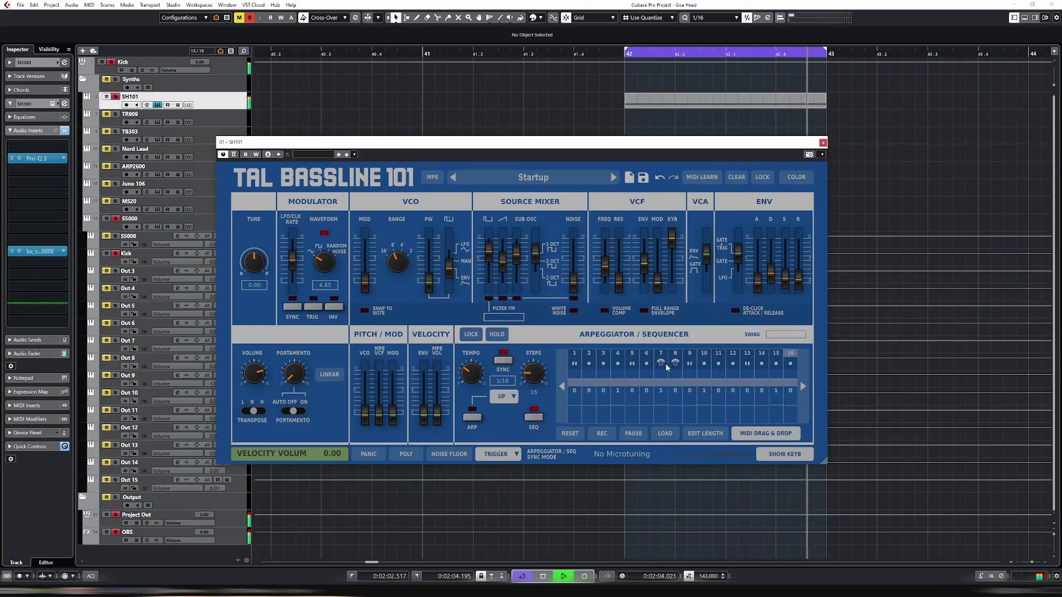
left_click(675, 364)
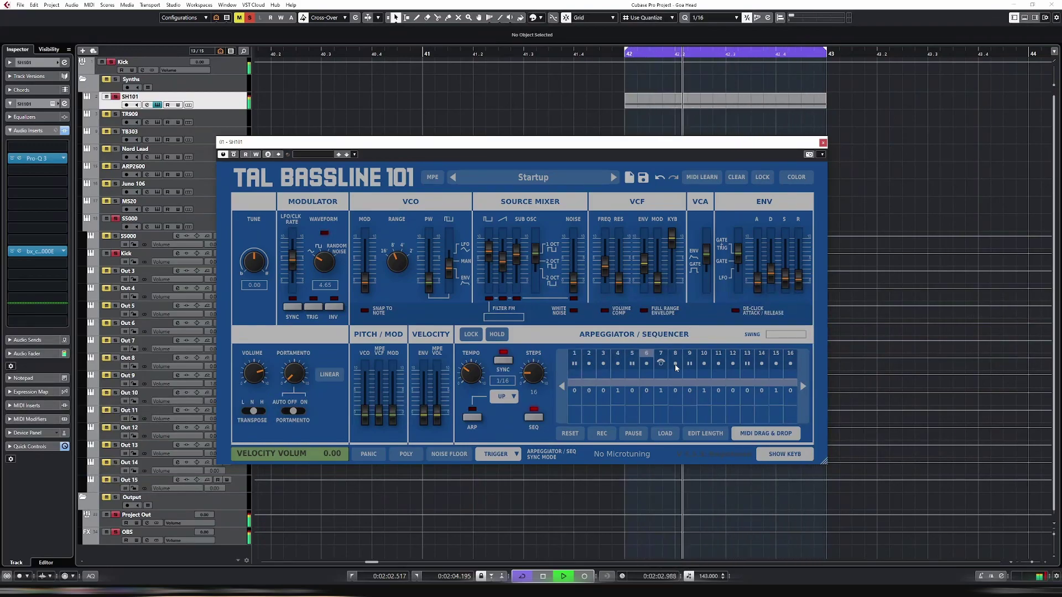
left_click(675, 363)
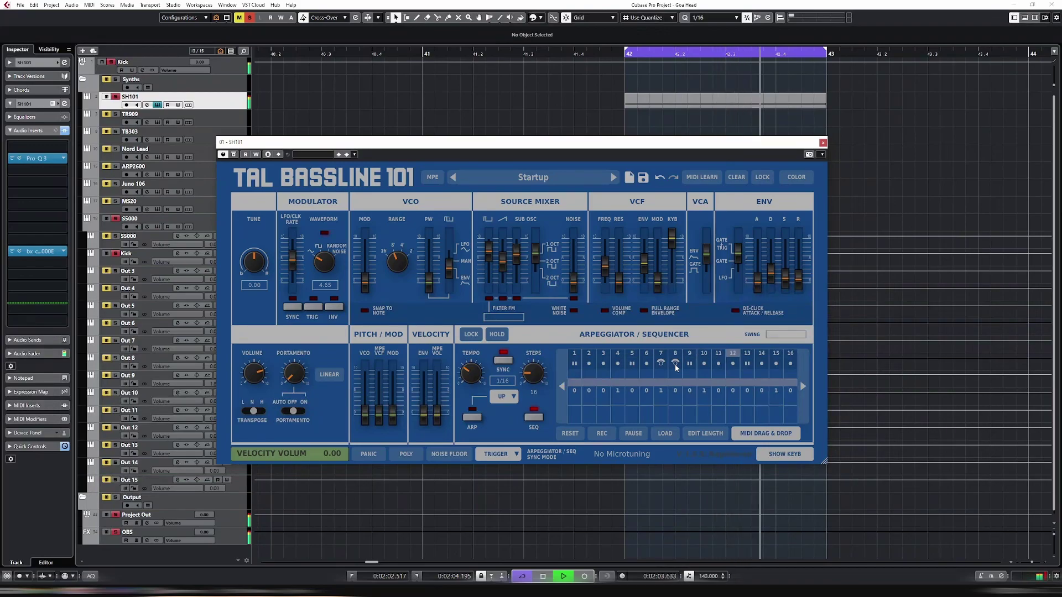
left_click(661, 363)
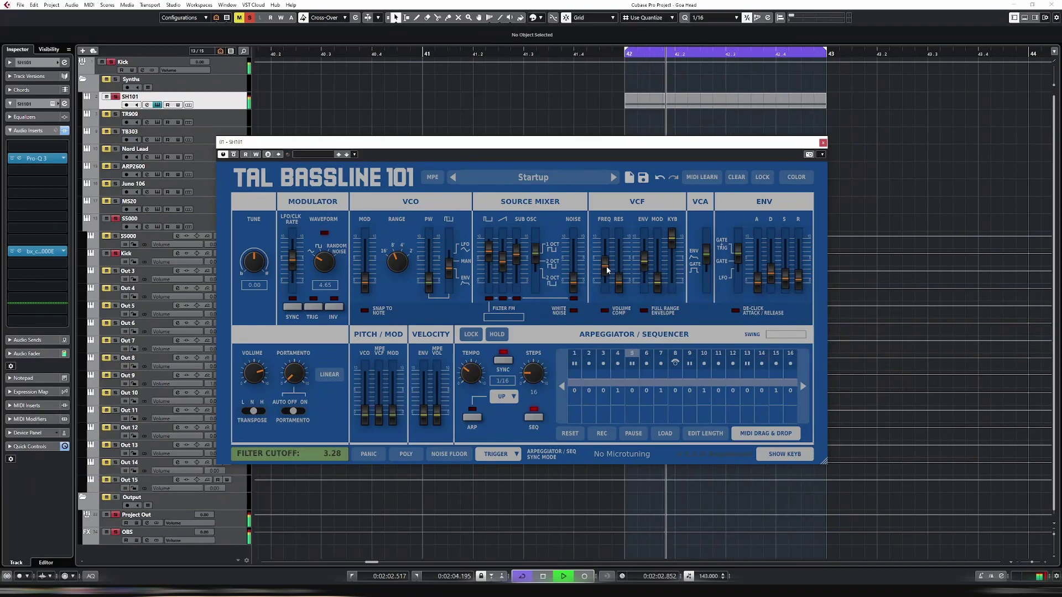
Adjust the filter envelope amount and set sequencer steps 11 and 12 to ties
left_click_drag(644, 268, 644, 277)
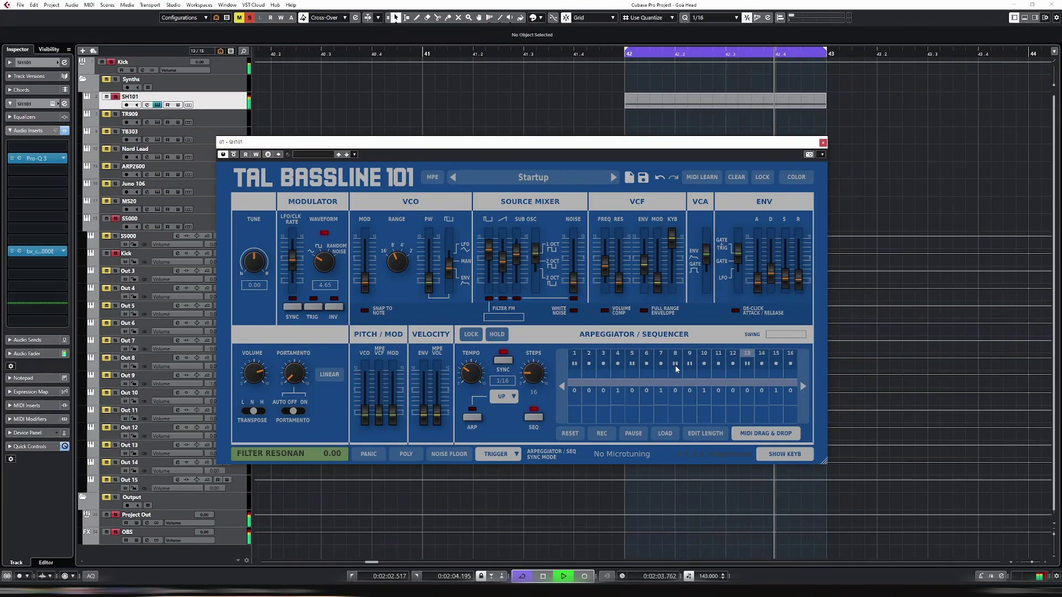
left_click(734, 364)
left_click(718, 364)
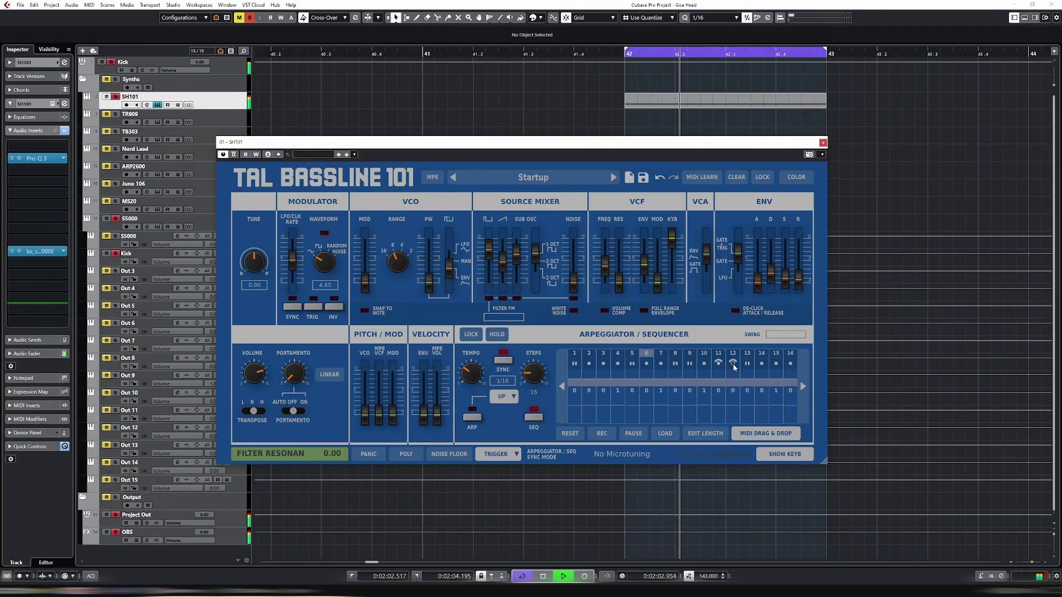
left_click(733, 365)
left_click(732, 364)
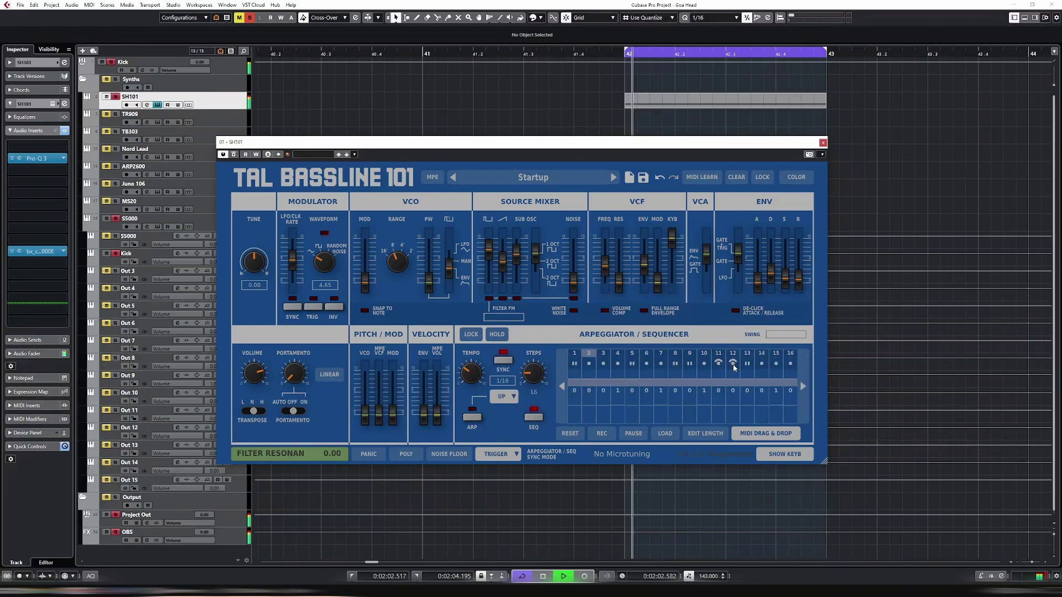
Try pitch offsets of 1 and -1 on sequencer step 16
left_click(790, 390)
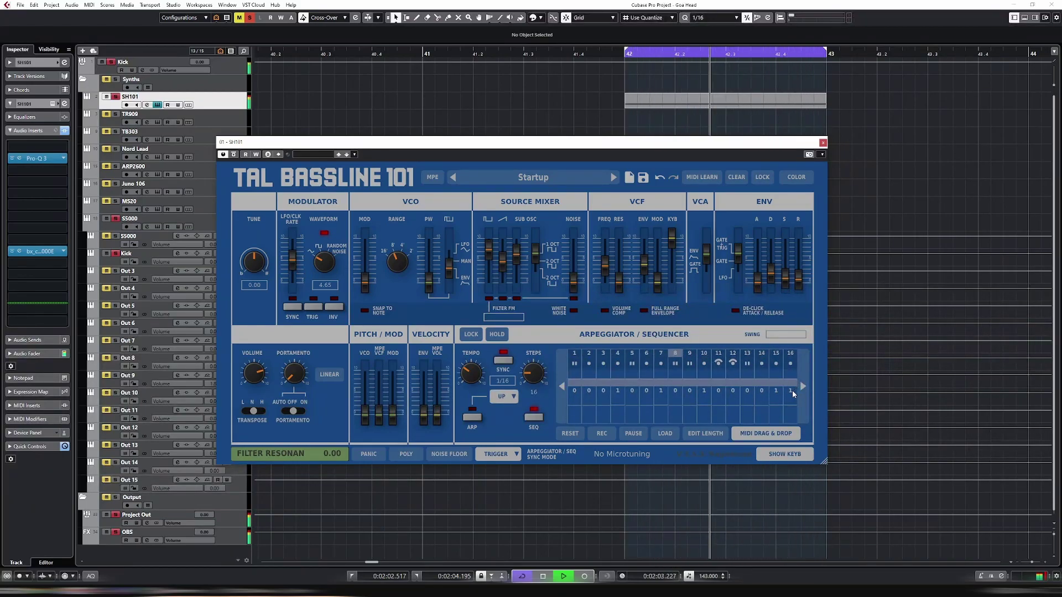
left_click(792, 391)
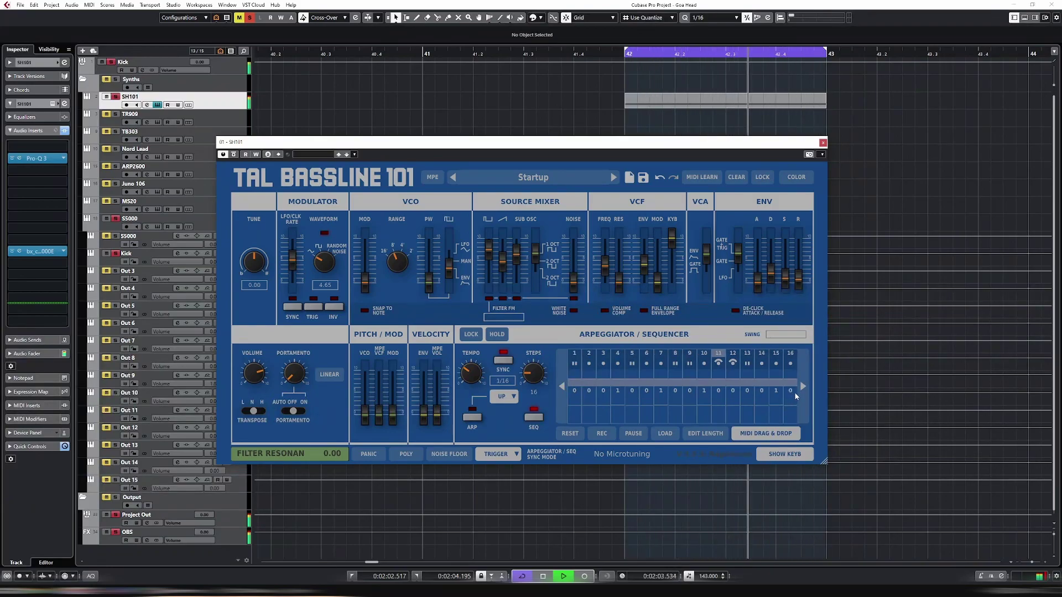
left_click_drag(794, 394, 797, 393)
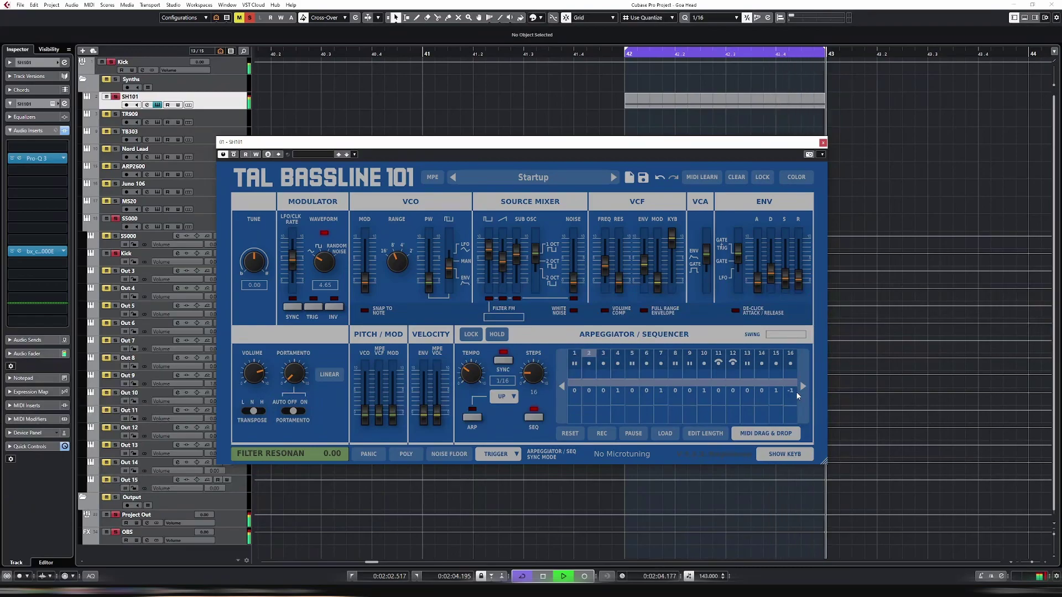
left_click_drag(796, 392, 796, 387)
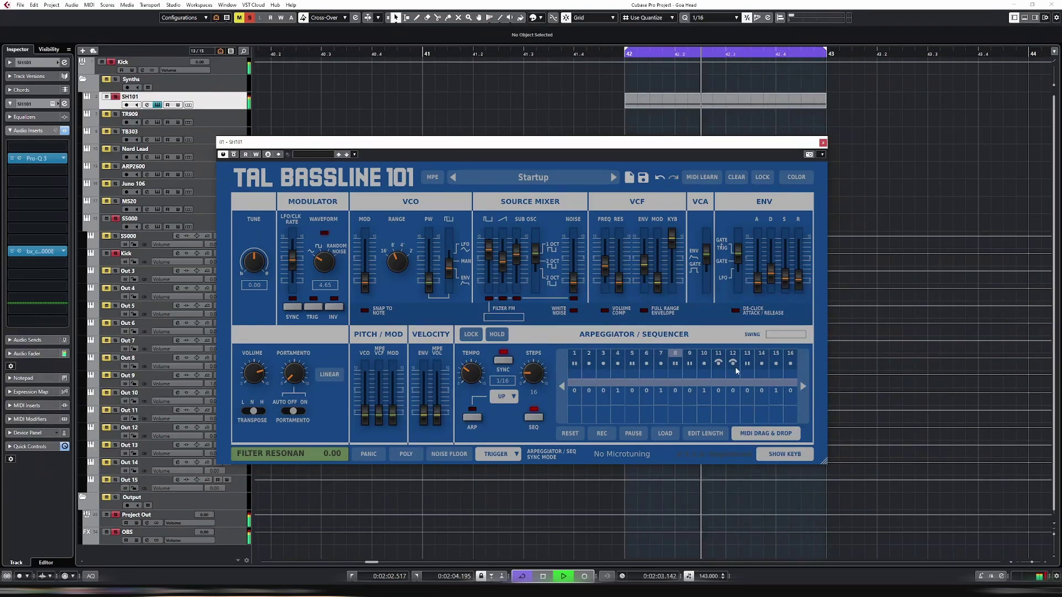
left_click_drag(788, 390, 788, 394)
Set the filter cutoff to 3.76, return sequencer step 12 to a plain note, and close the synth with its solo cleared
left_click_drag(493, 263, 491, 256)
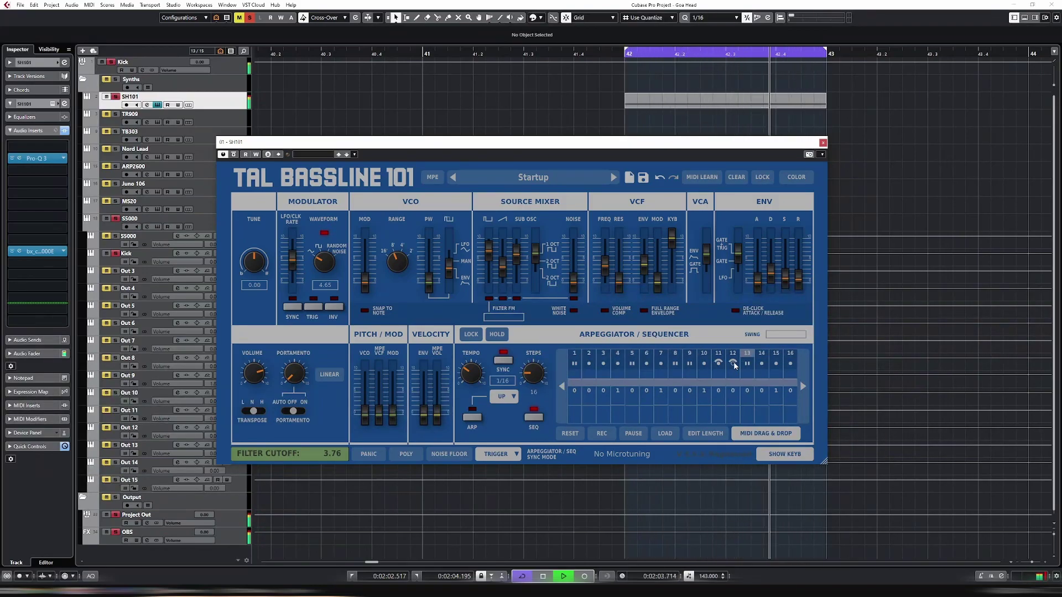
left_click(734, 363)
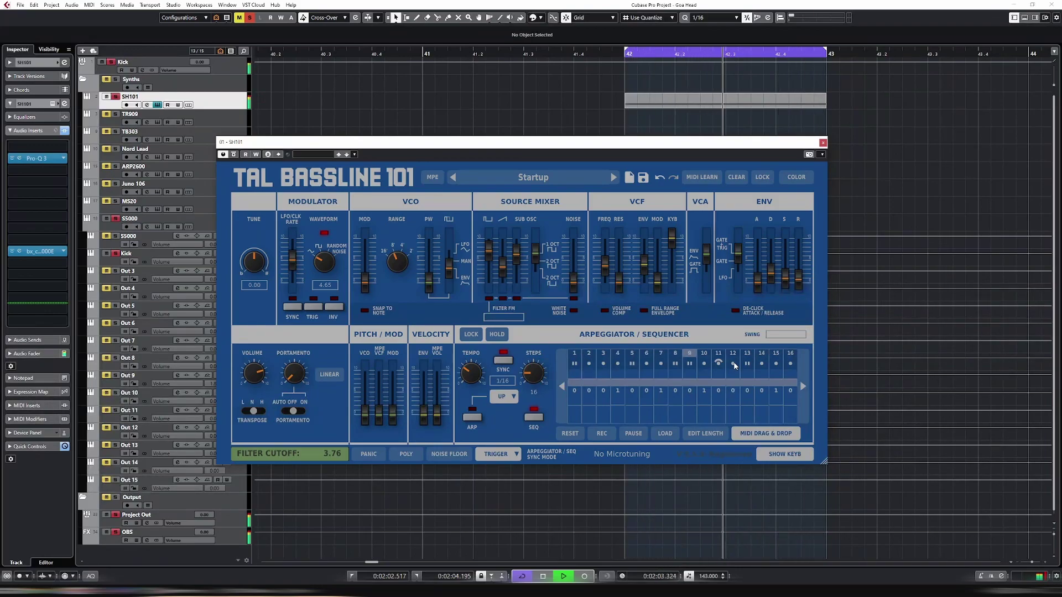
key("Escape")
key("s")
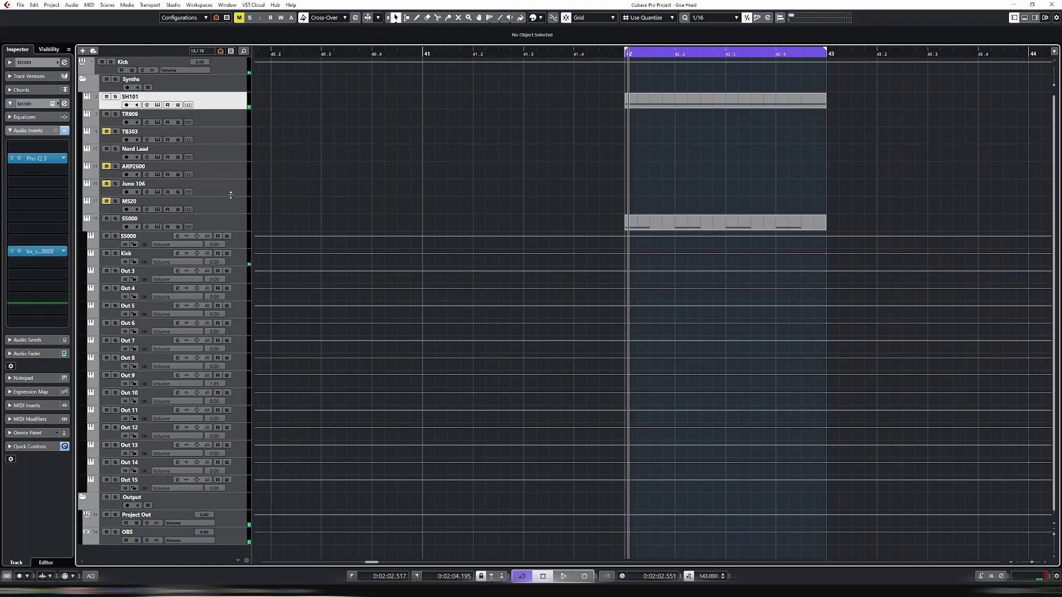
Create a one-bar MIDI part at bar 42 on the TB303 track and draw one long C3 note spanning nearly the whole part
left_click(229, 124)
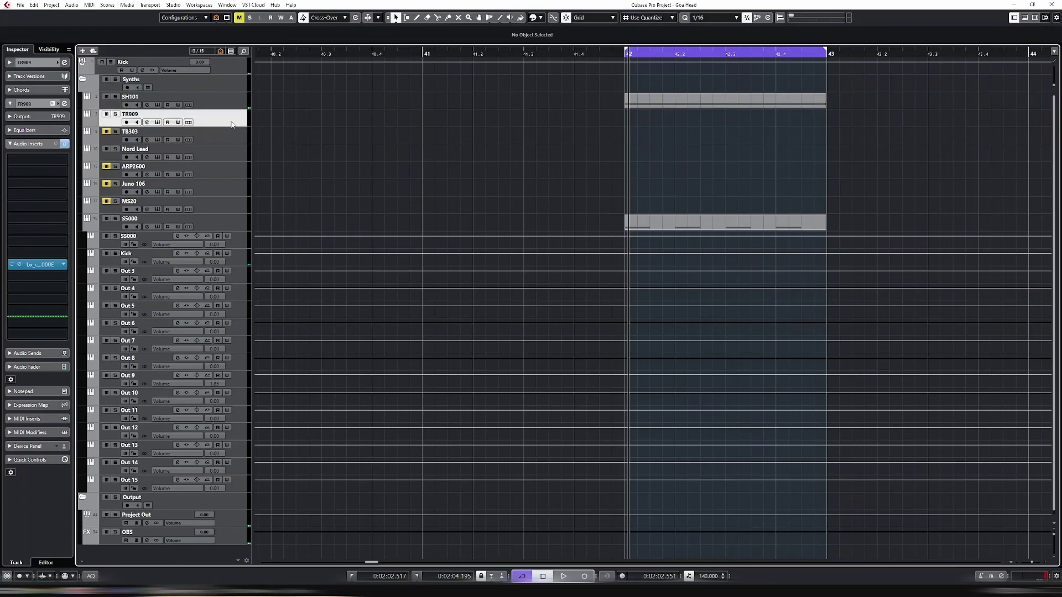
double_click(646, 138)
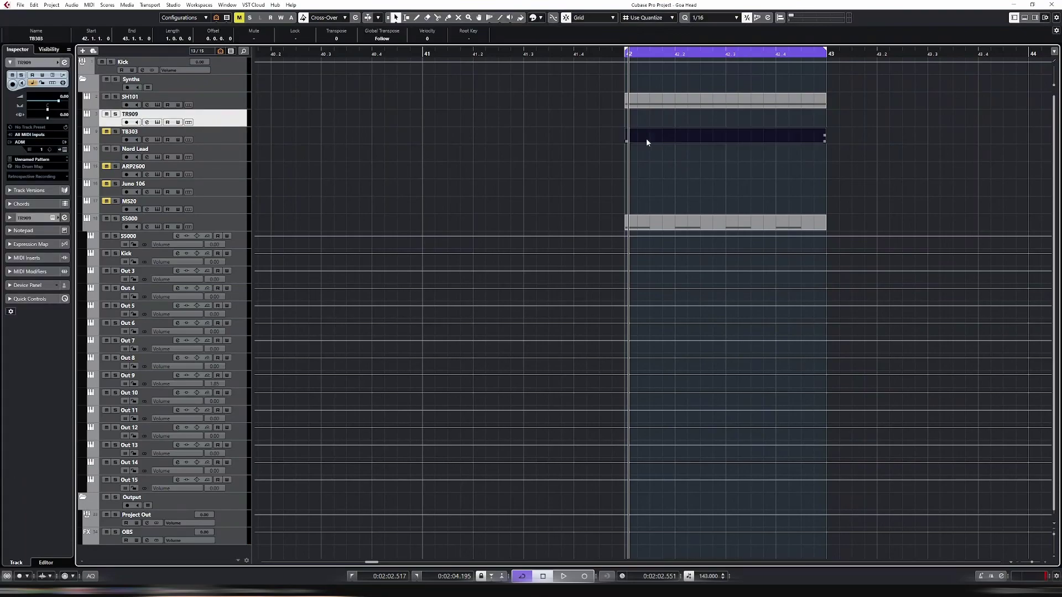
double_click(646, 138)
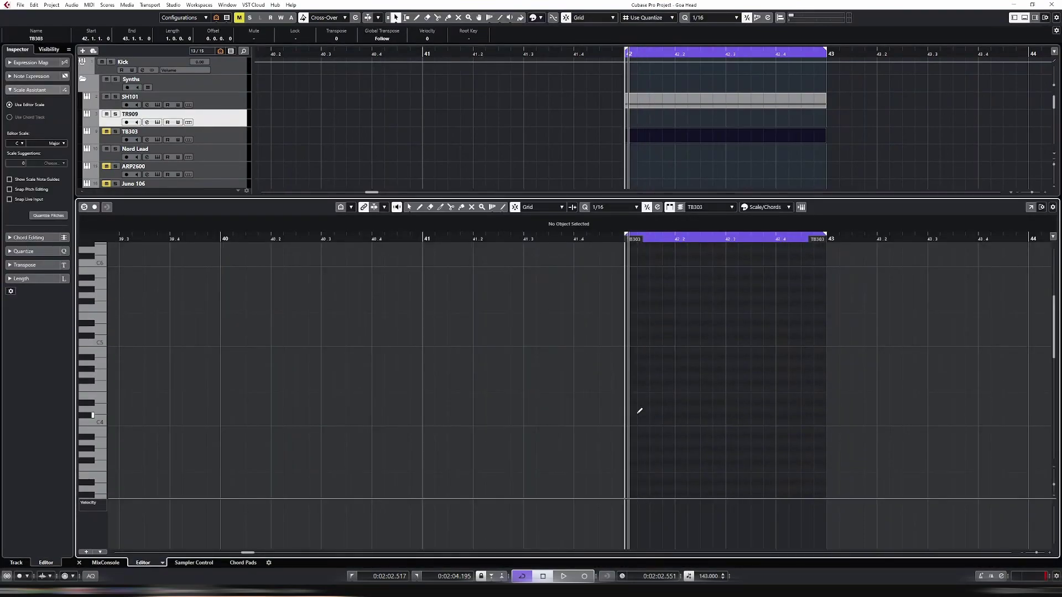
scroll(650, 393, "down", 4)
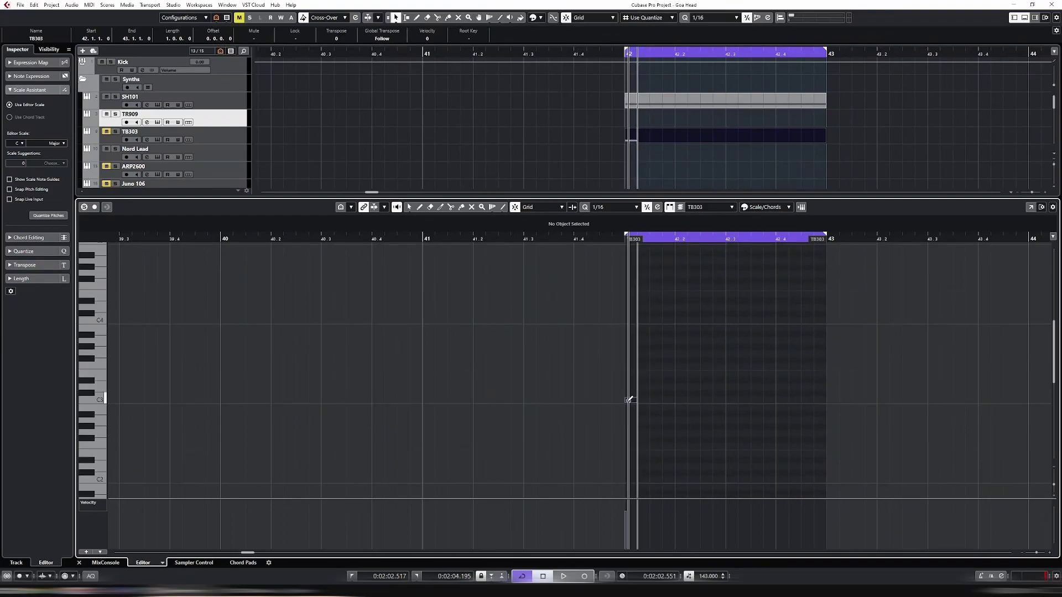
left_click_drag(635, 402, 816, 400)
key("ctrl+e")
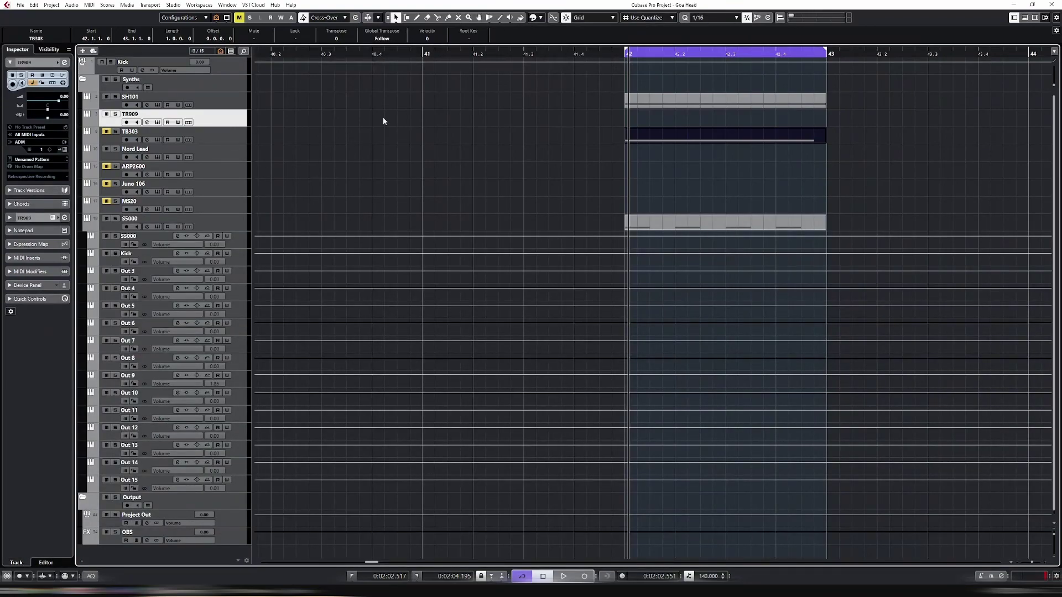
Move the new MIDI part from the TB303 track up to the TR909 track and open the TR909 instrument
left_click_drag(681, 131, 681, 124)
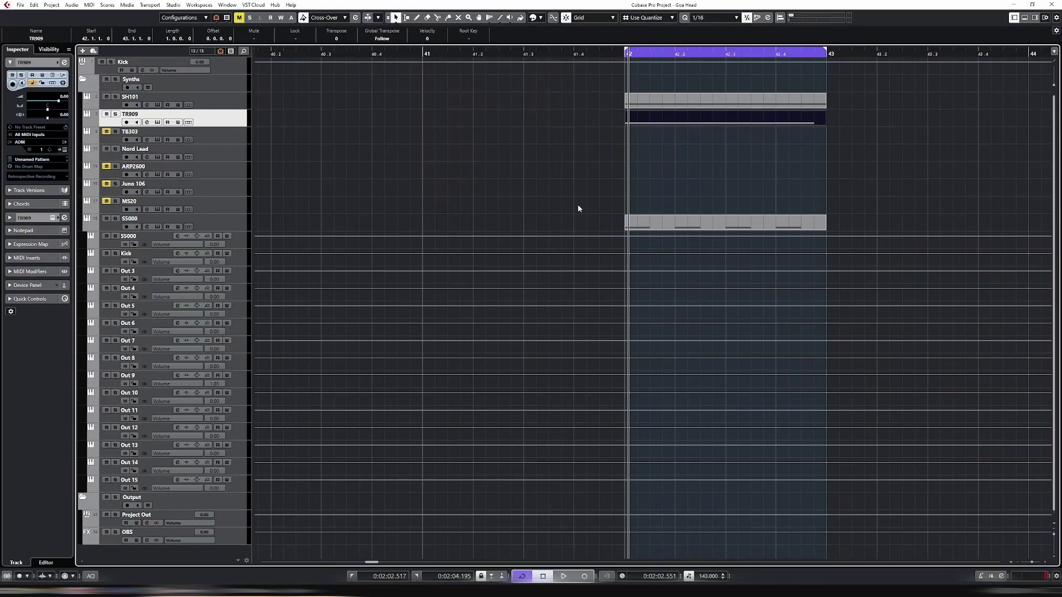
key("e")
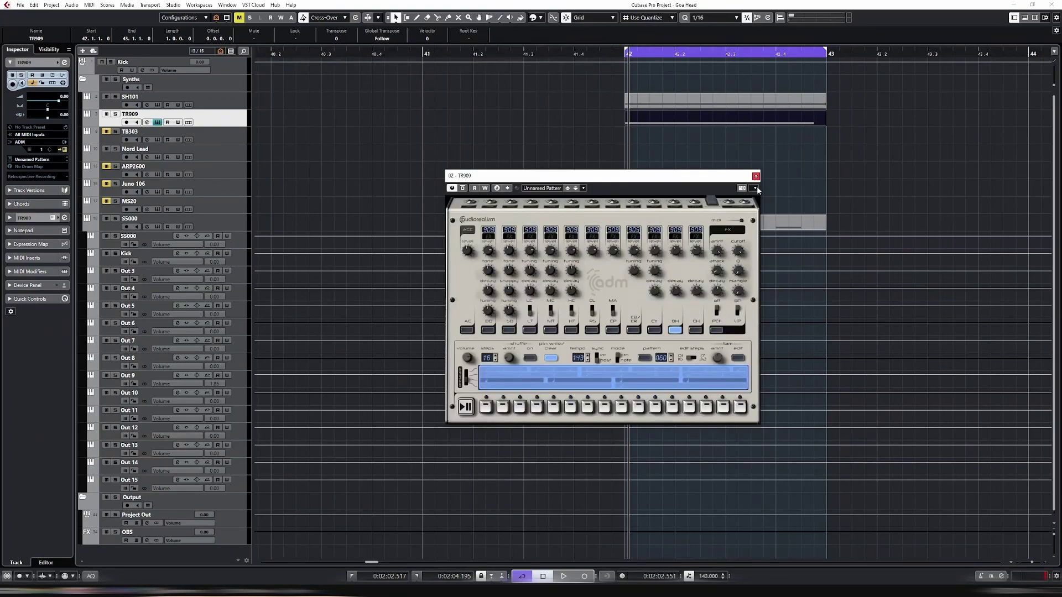
Extend the C3 note in the TR909 part to the full bar, ending at 43.1.1.0, and close the key editor
left_click(756, 176)
double_click(761, 124)
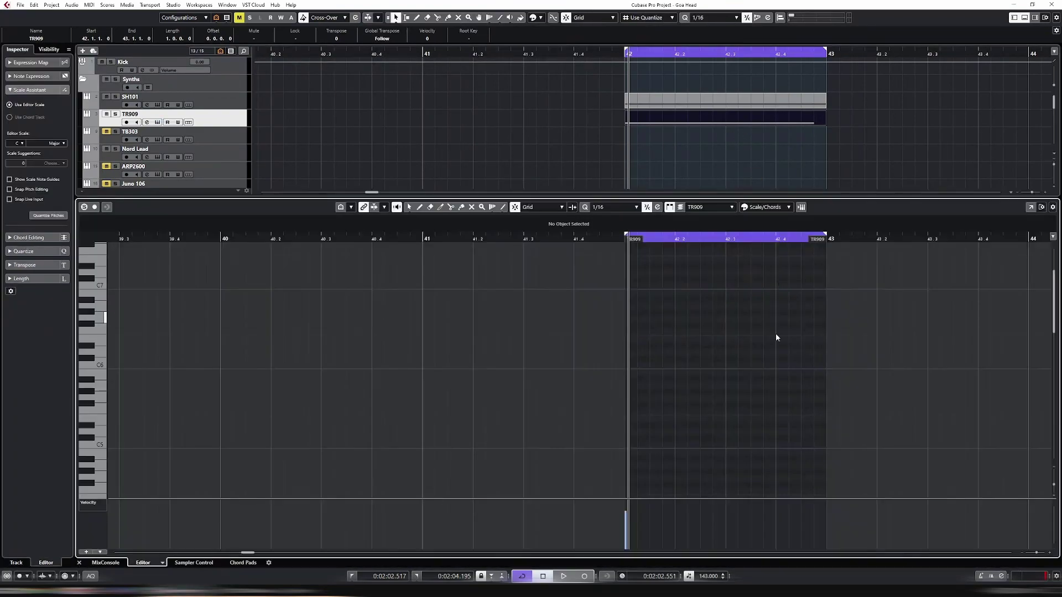
left_click_drag(811, 451, 825, 452)
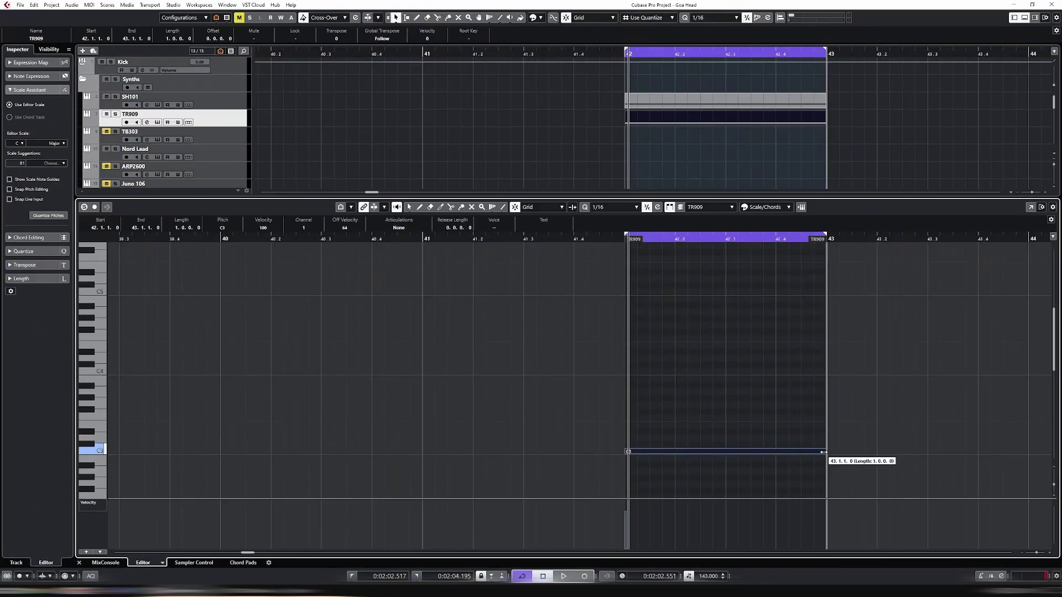
key("ctrl+e")
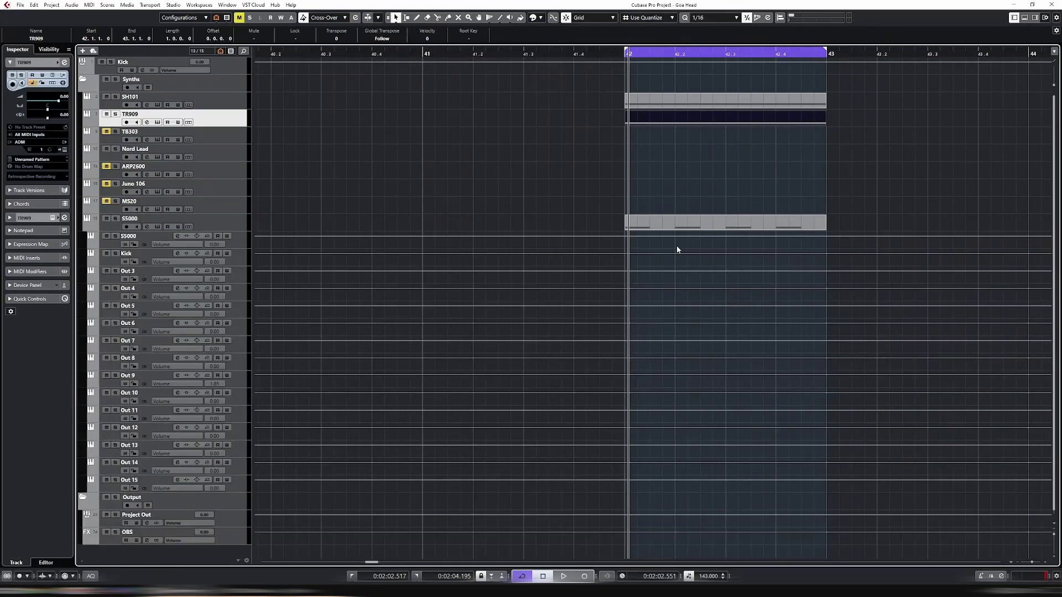
Play the loop with the TR909 soloed, reopen the instrument, and leave step 7 of the open hi-hat pattern empty
key("space")
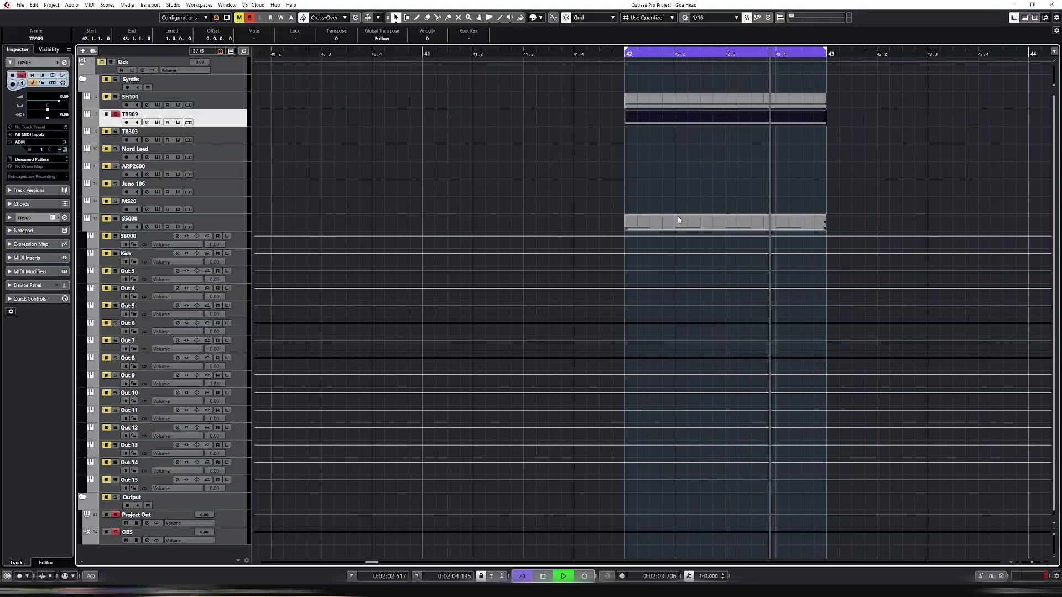
key("ctrl+e")
key("ctrl+e")
key("e")
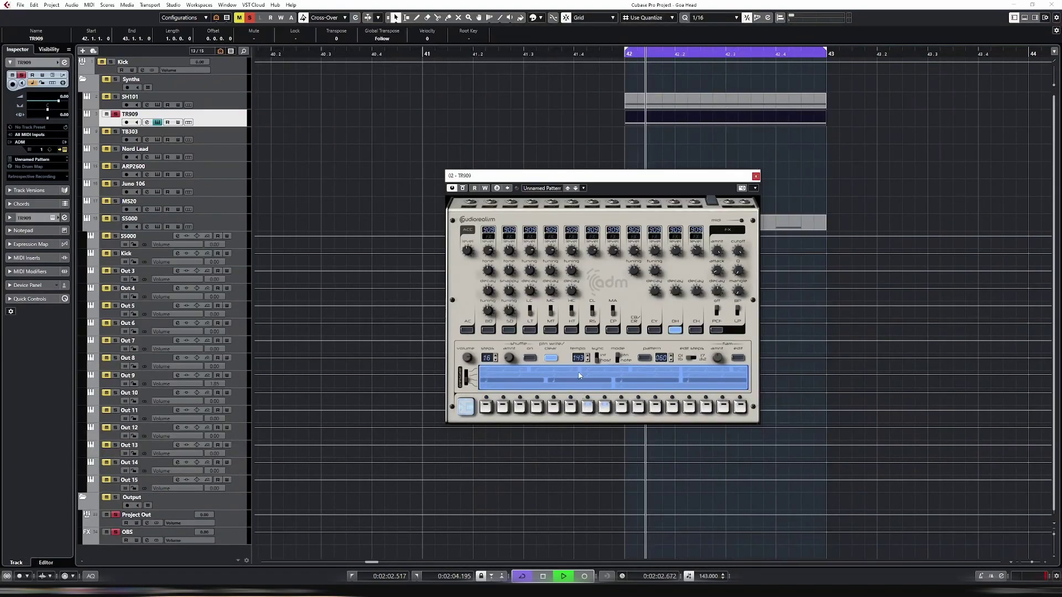
left_click(590, 410)
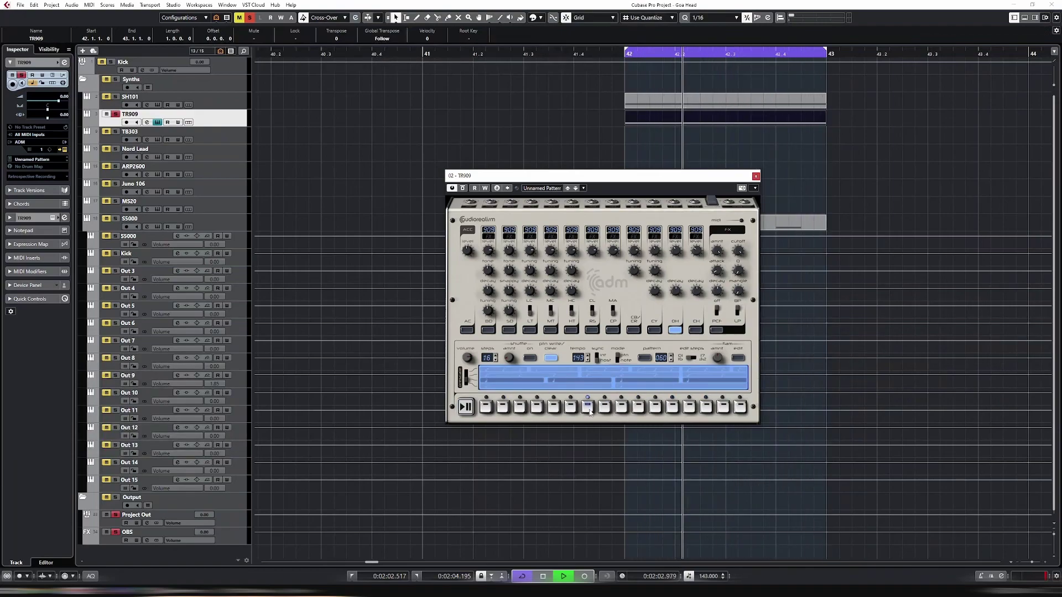
left_click(589, 412)
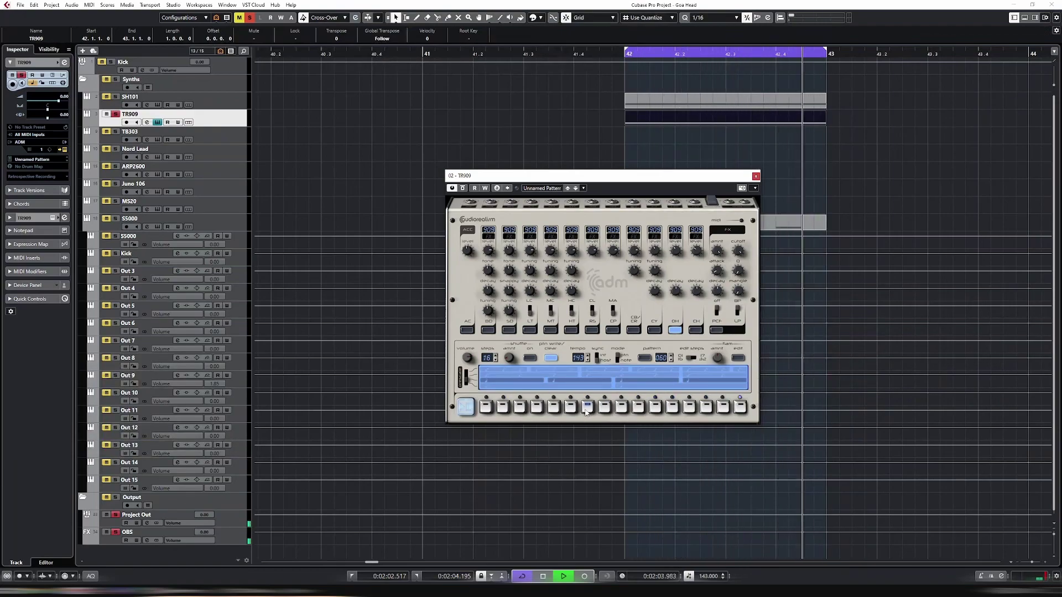
Sequence snare hits on steps 5 and 13 of the TR909 pattern
left_click(508, 331)
left_click(538, 410)
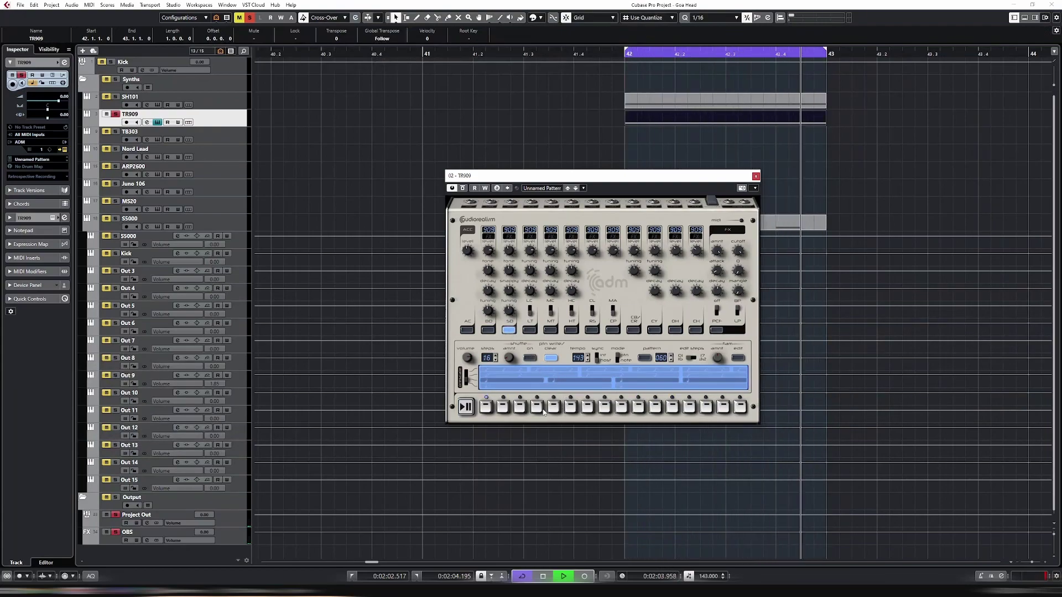
left_click(689, 409)
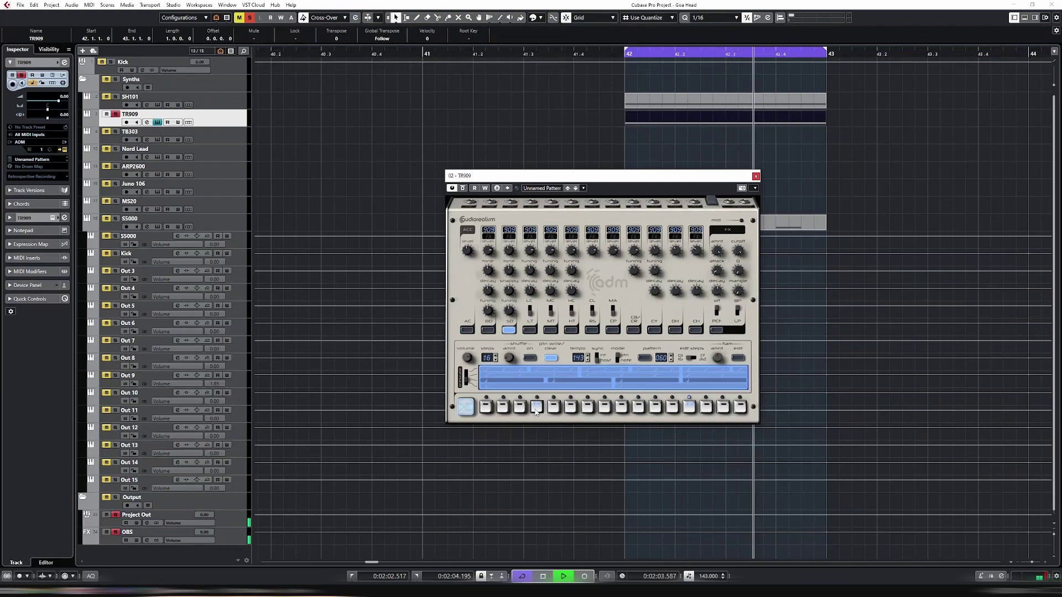
left_click(554, 412)
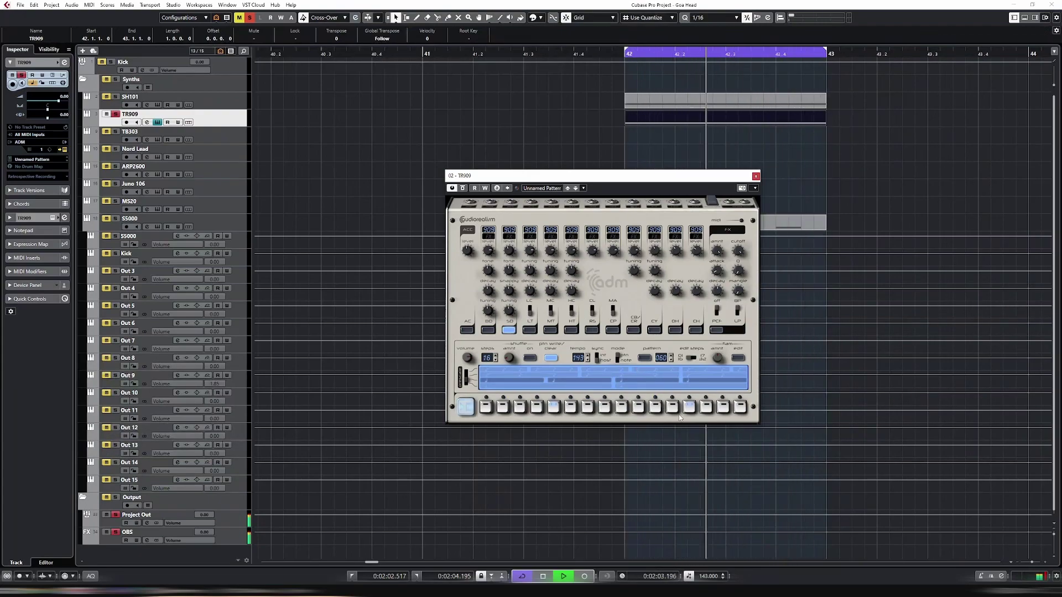
Sequence open hi-hat hits on steps 3, 7, 11 and 15, and close the TR909 instrument
left_click(676, 330)
left_click(519, 409)
left_click(587, 413)
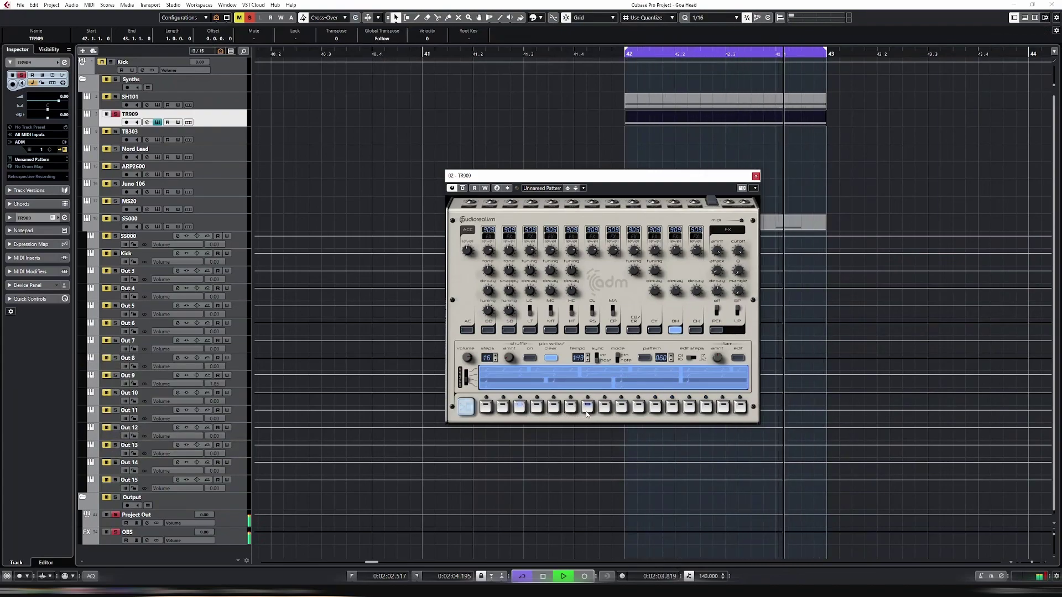
left_click(723, 411)
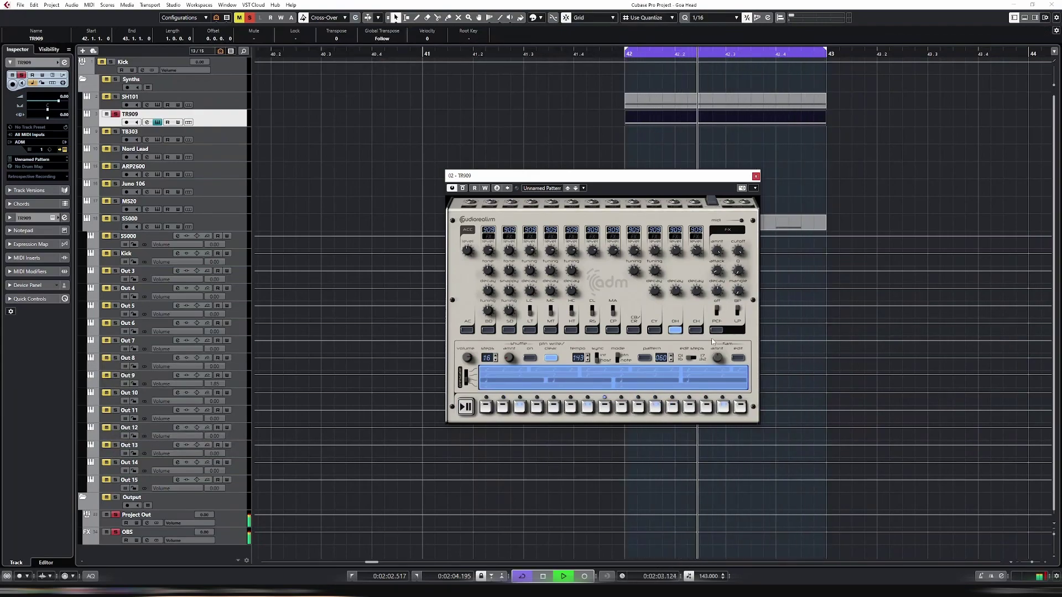
left_click(465, 407)
left_click(755, 177)
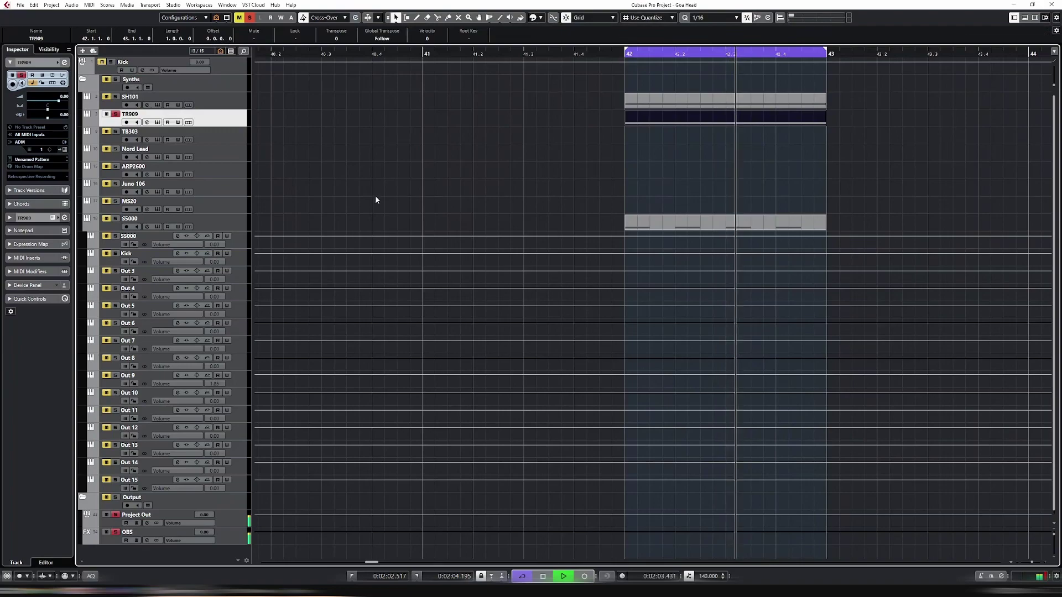
Reveal the TR909's separate output channels, play the loop with the TR909 soloed, and select the Open HH channel
key("s")
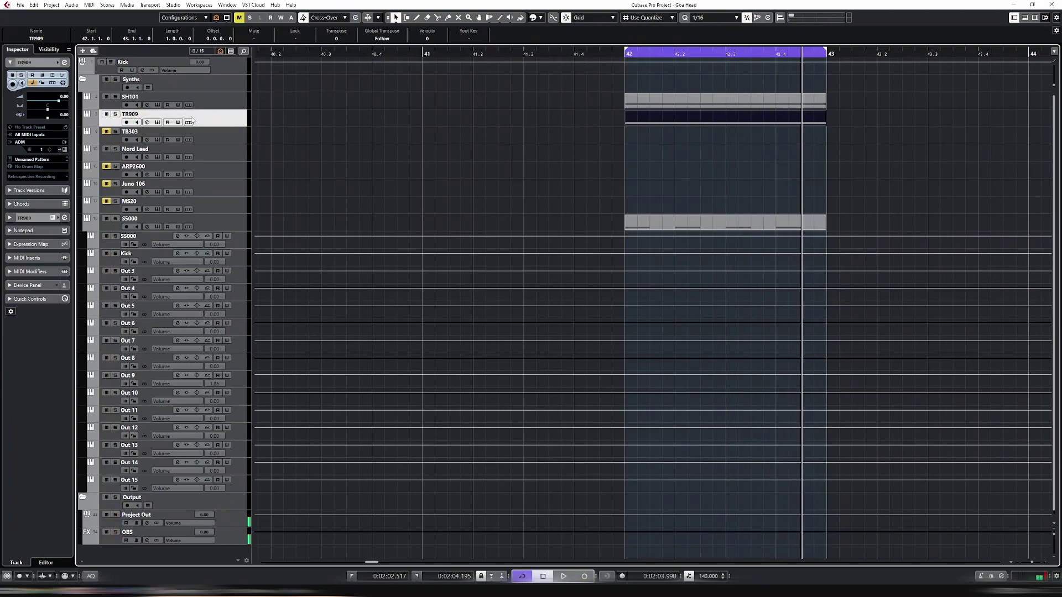
left_click(87, 122)
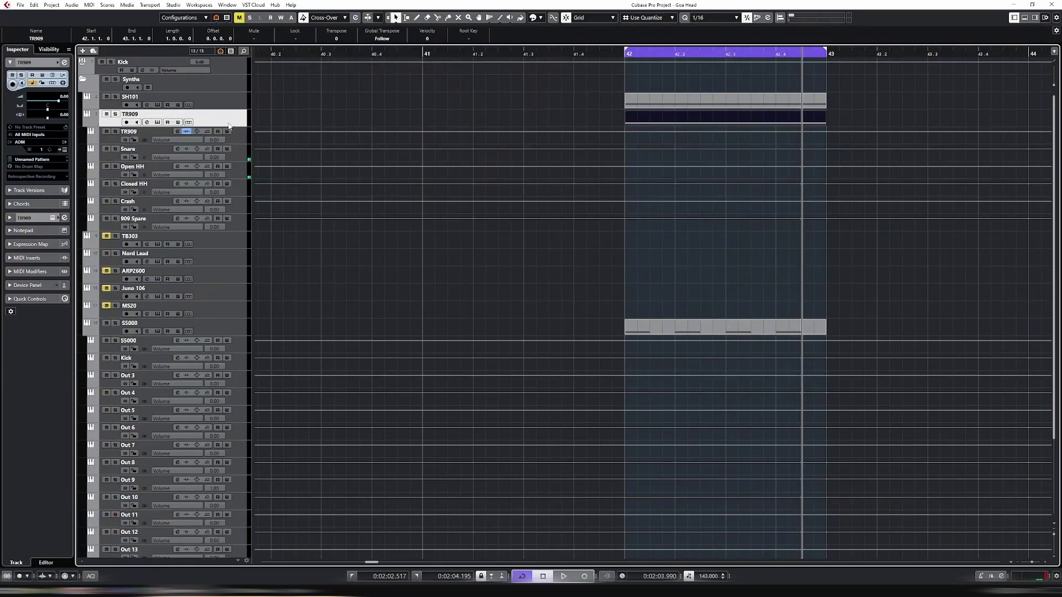
key("s")
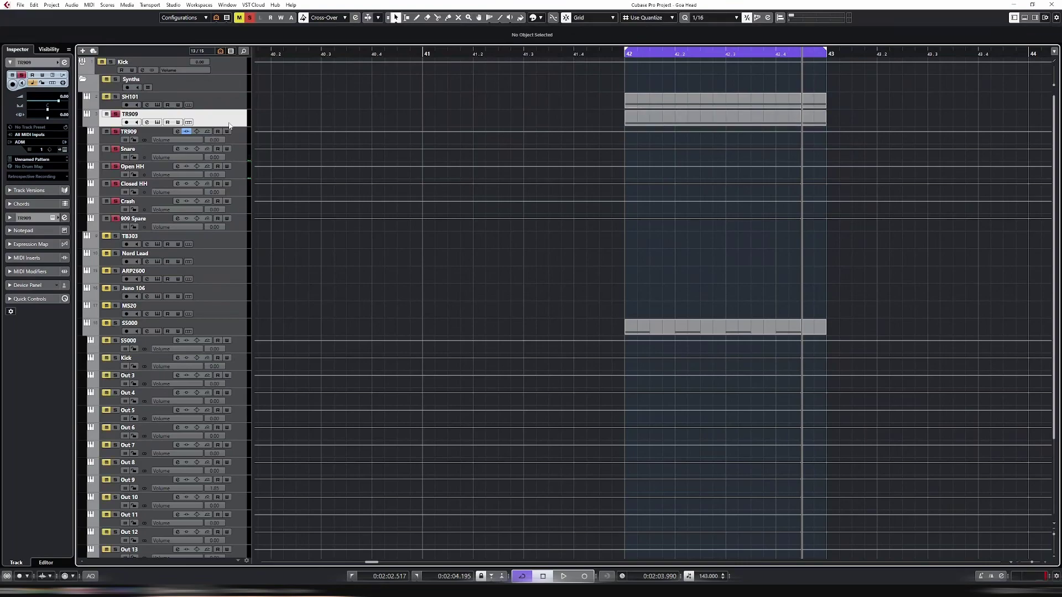
key("space")
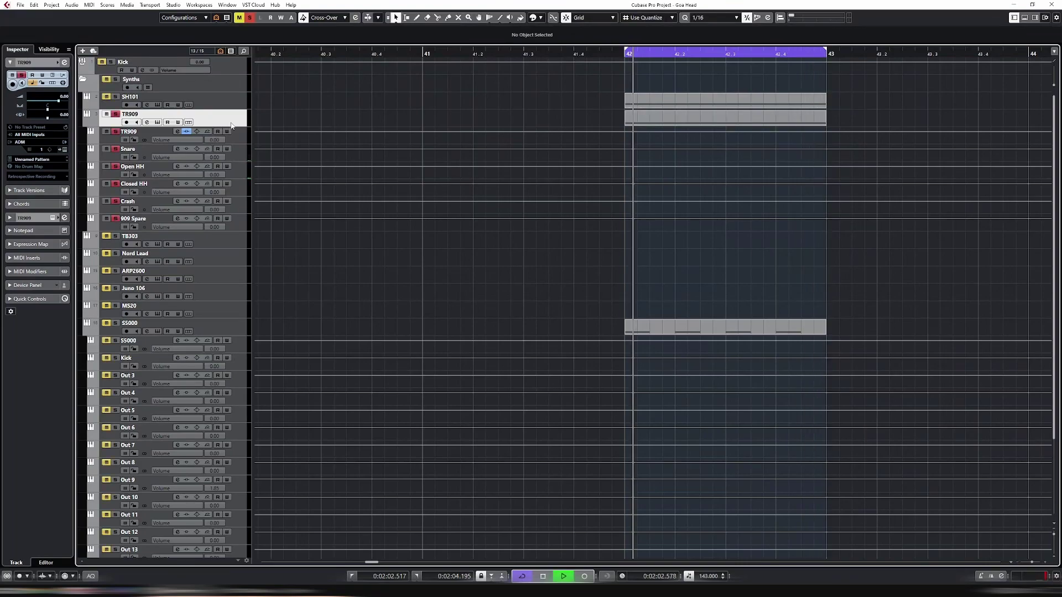
left_click(244, 160)
left_click(238, 168)
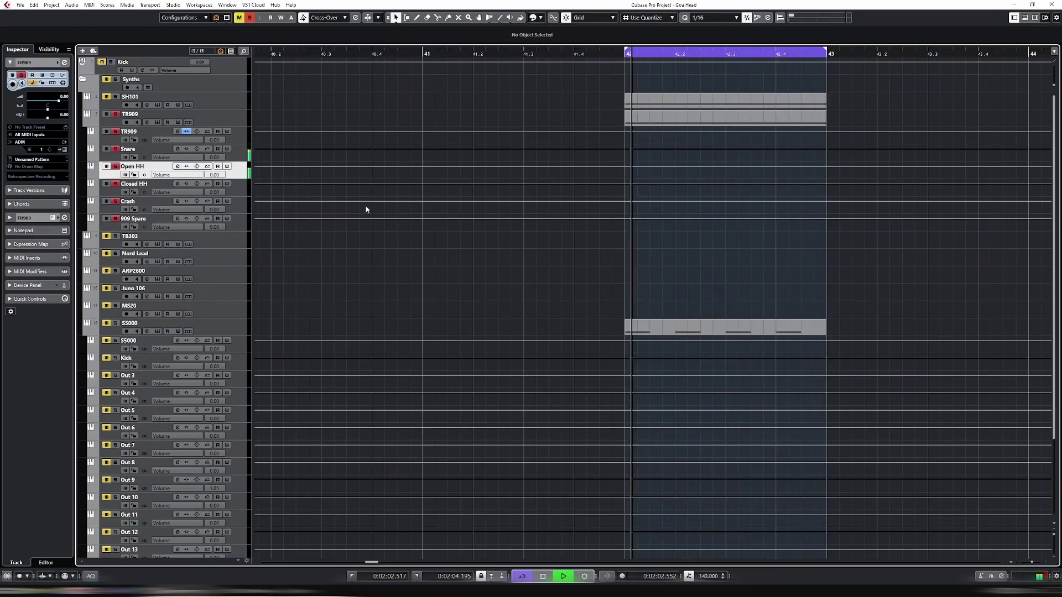
Reopen the TR909, place a closed hi-hat on step 2 with step 1 left empty, and adjust the open hi-hat level to about 40%
left_click(157, 122)
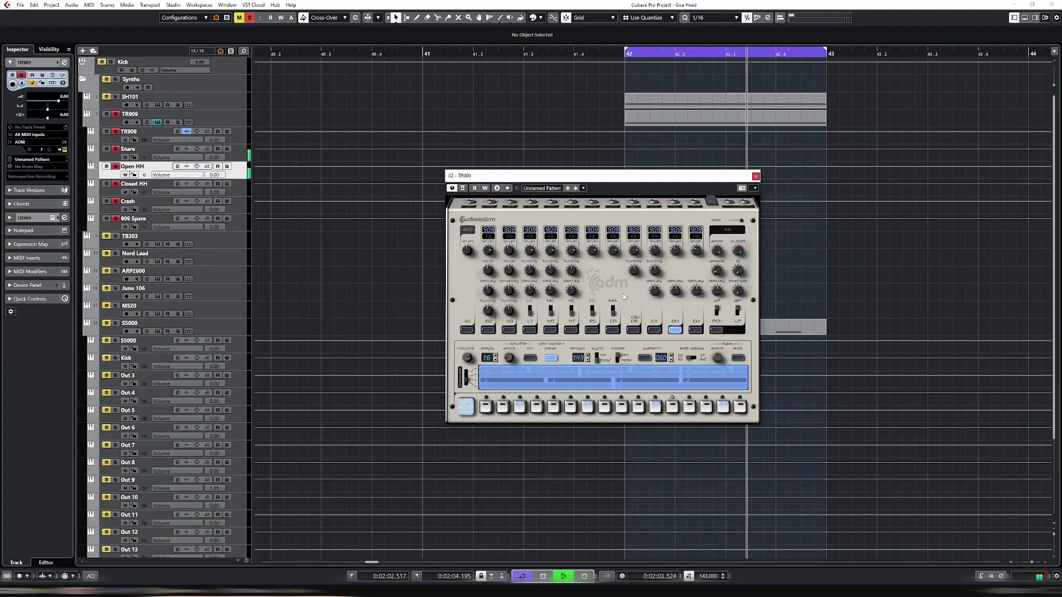
left_click(696, 330)
left_click(487, 412)
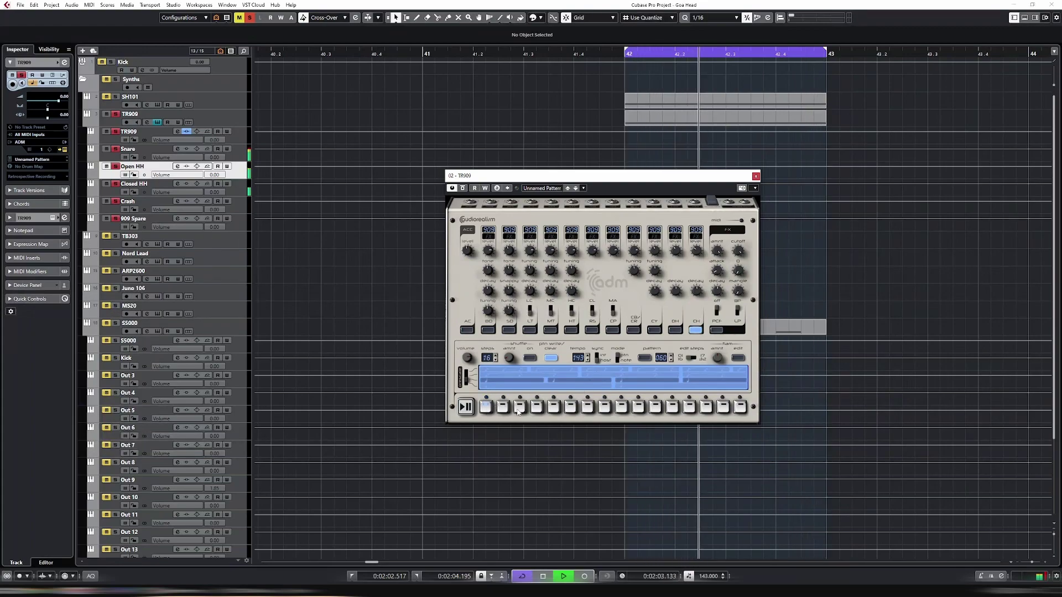
left_click(489, 413)
left_click(503, 410)
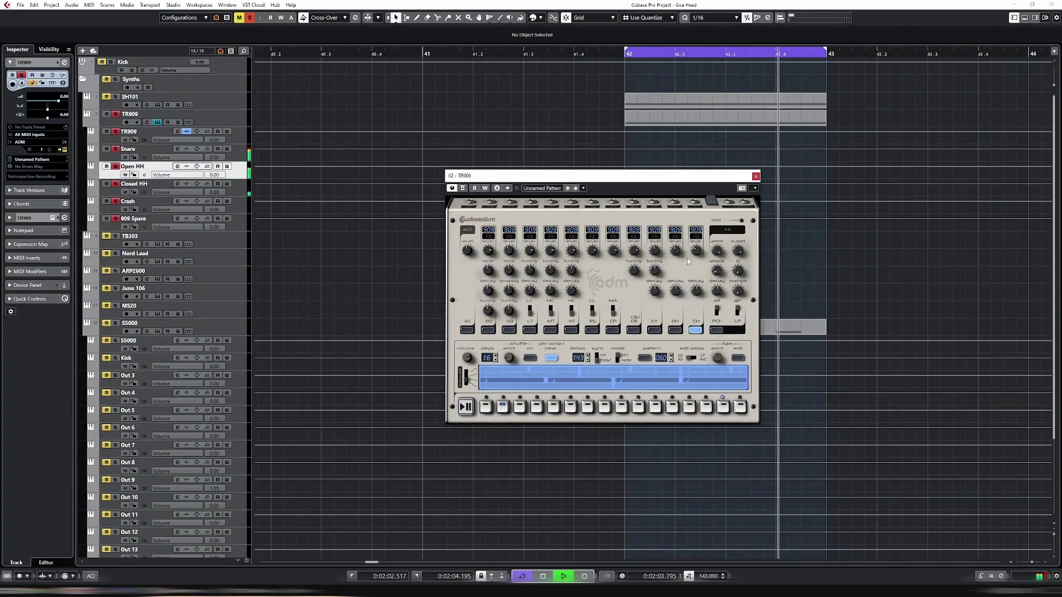
mouse_move(669, 254)
left_click_drag(669, 253, 679, 256)
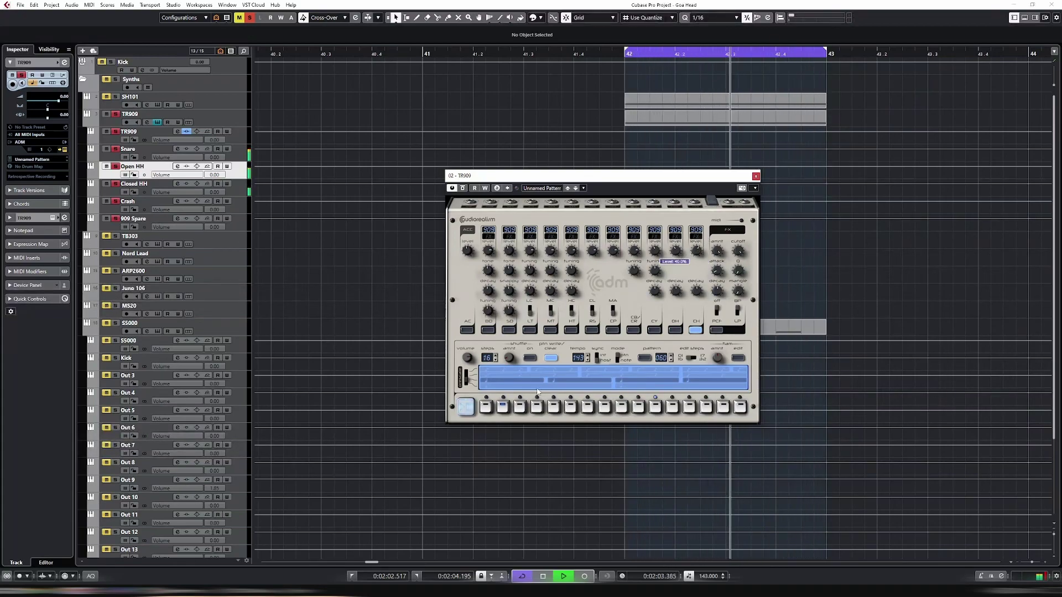
Extend the closed hi-hat pattern across the bar with further hits, including steps 4, 6, 9, 12 and 14
left_click(537, 407)
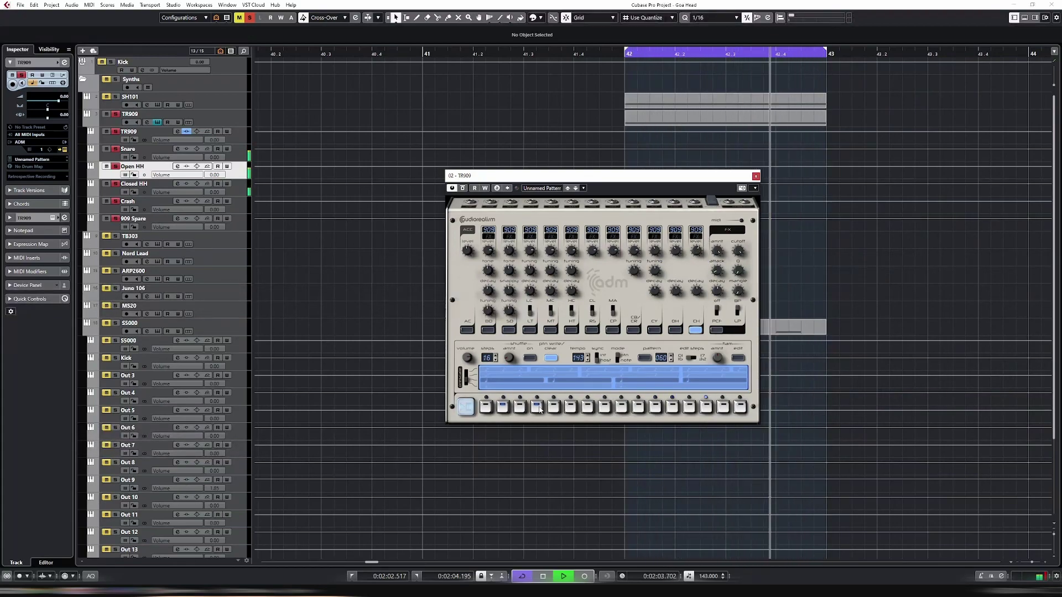
left_click(570, 407)
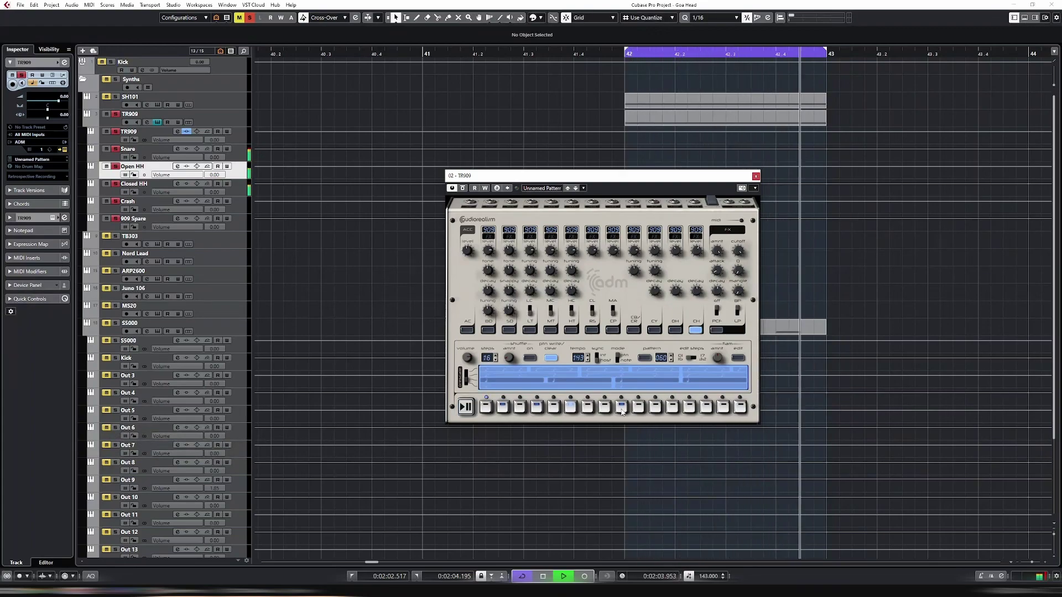
left_click(671, 407)
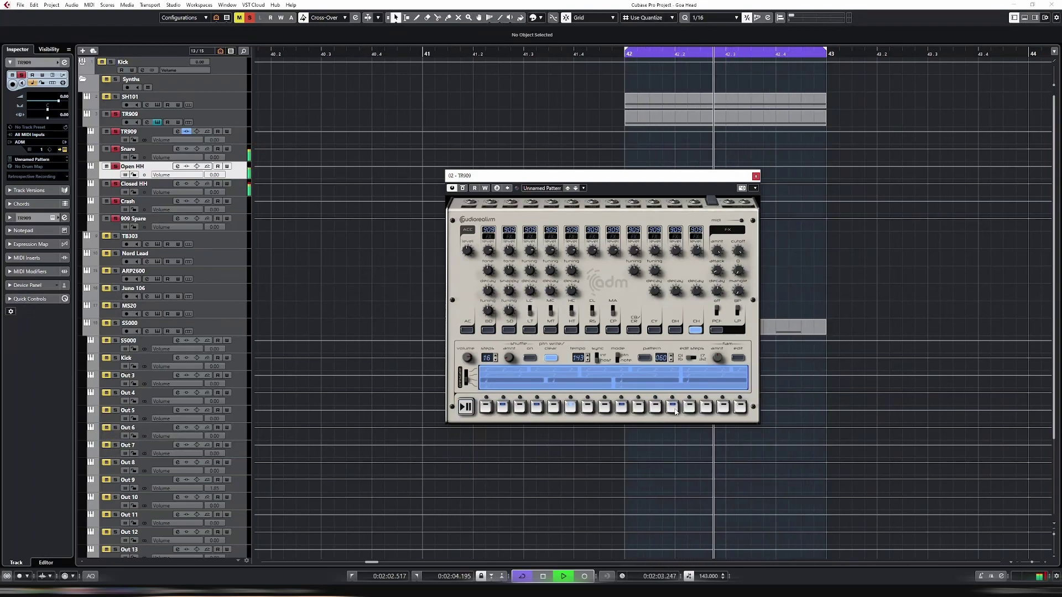
left_click(703, 409)
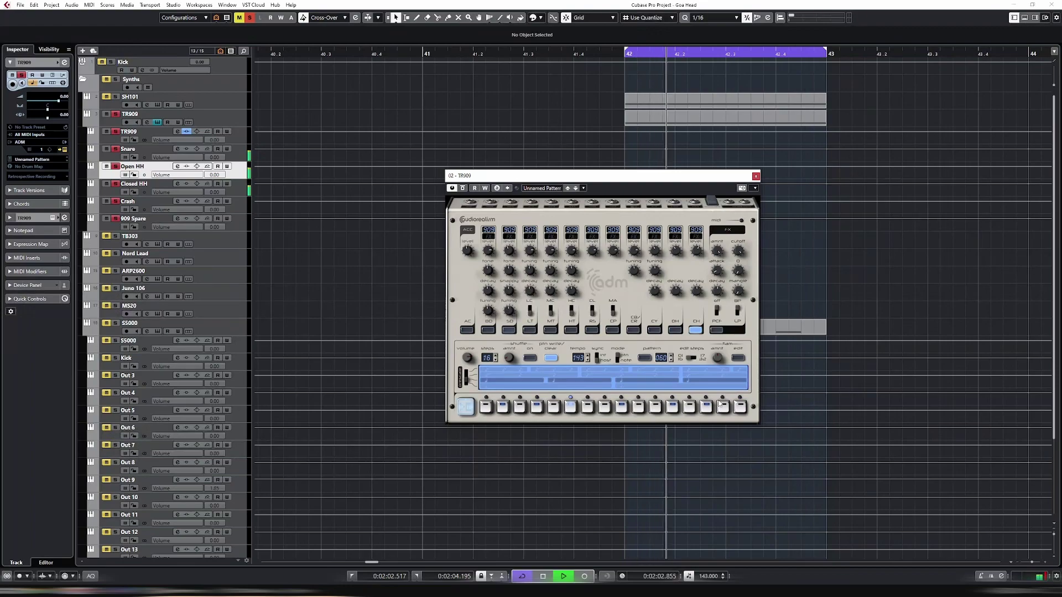
left_click(705, 411)
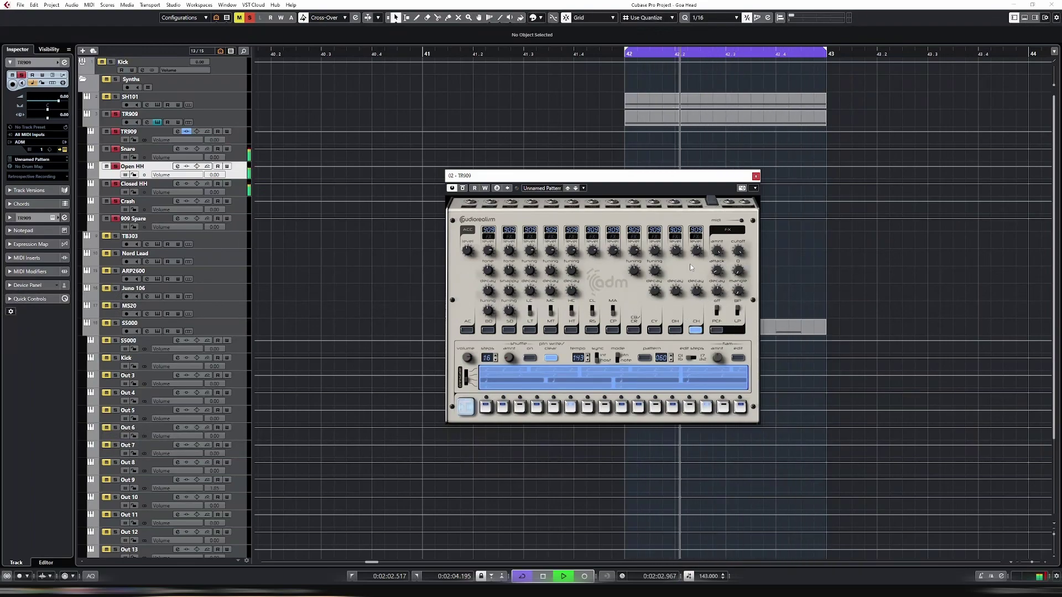
Fine-tune the closed hi-hat level, close the TR909 instrument, and clear the solo
mouse_move(682, 255)
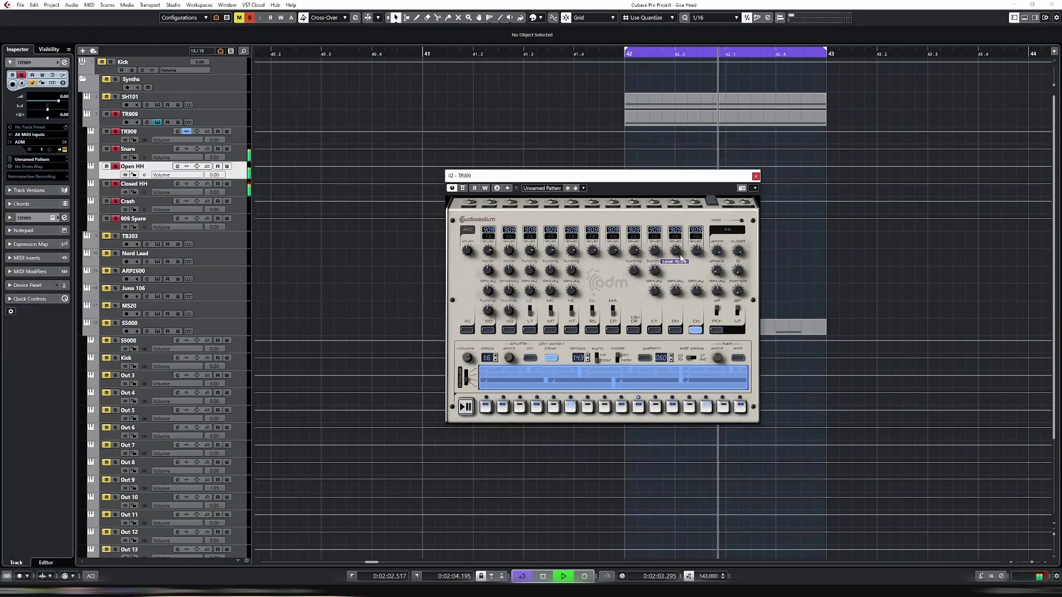
left_click_drag(696, 256, 697, 269)
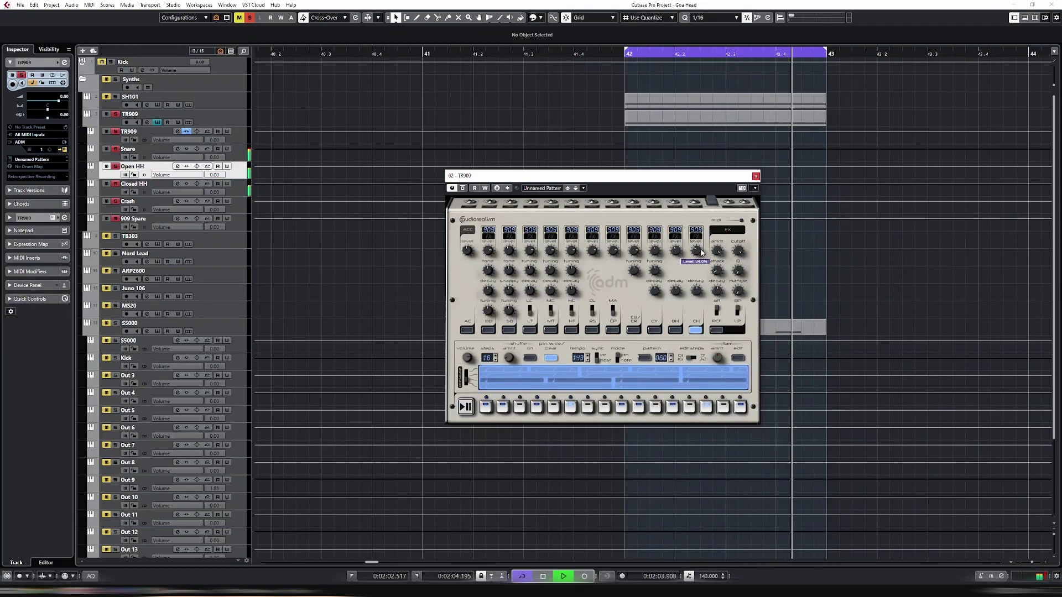
left_click_drag(700, 253, 700, 250)
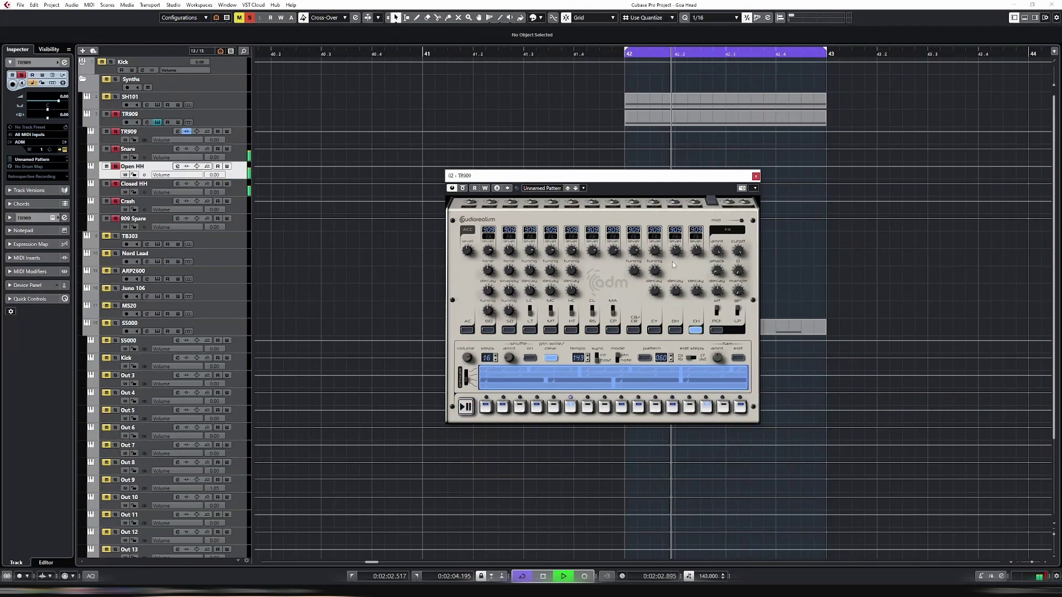
left_click(755, 176)
key("s")
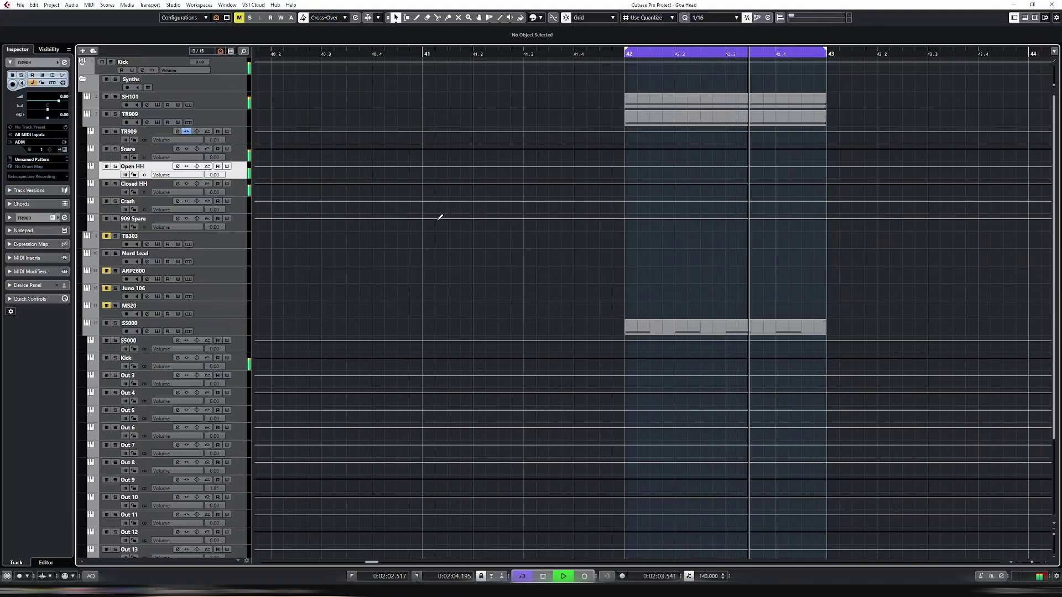
Check the TR909's hi-hat levels against the full groove, stop playback, and select the SH101 track
key("e")
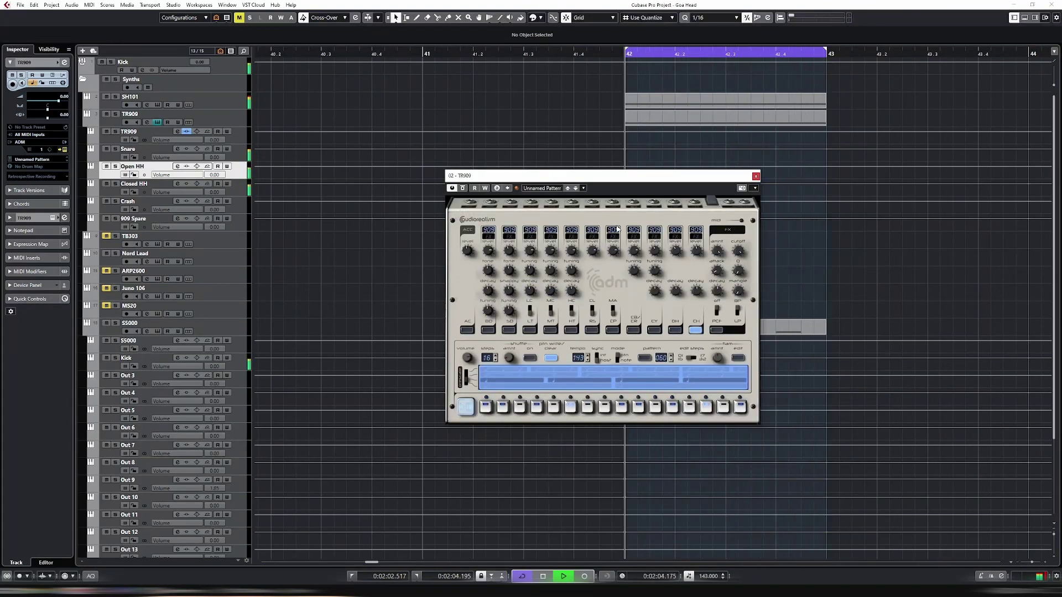
mouse_move(697, 259)
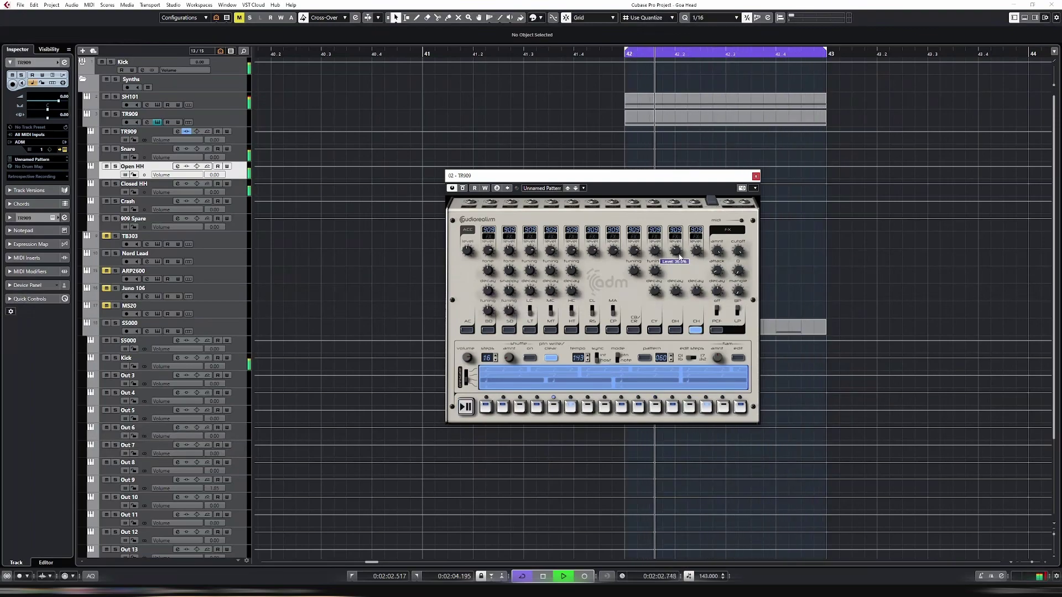
key("space")
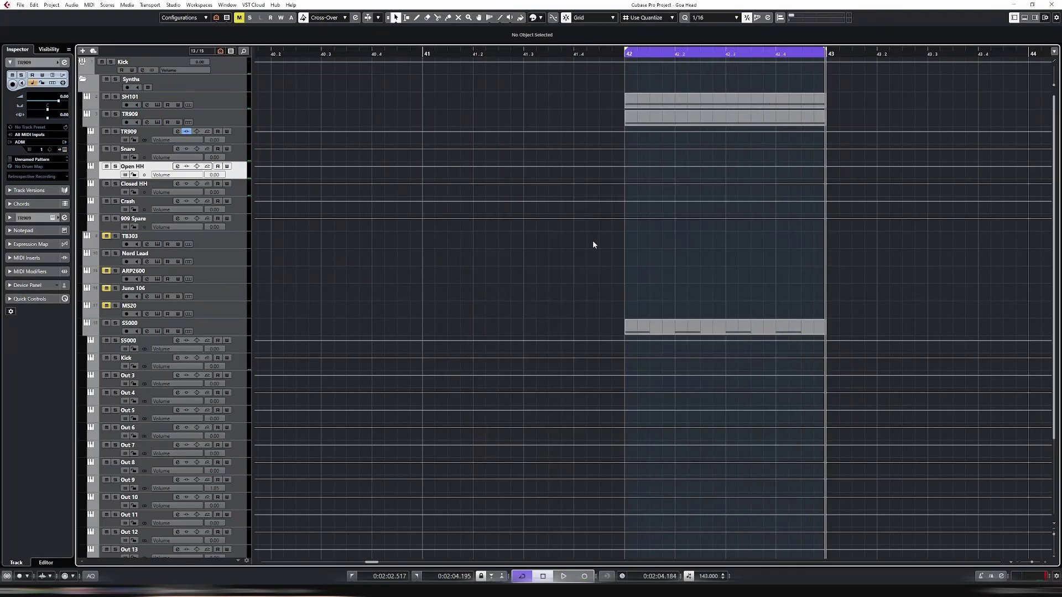
key("g")
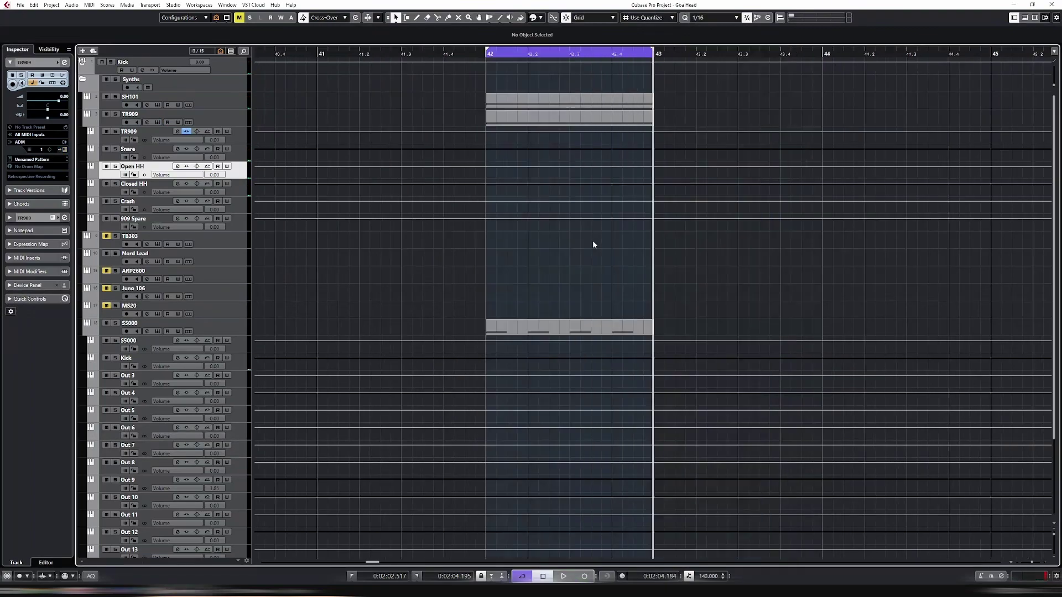
left_click(206, 105)
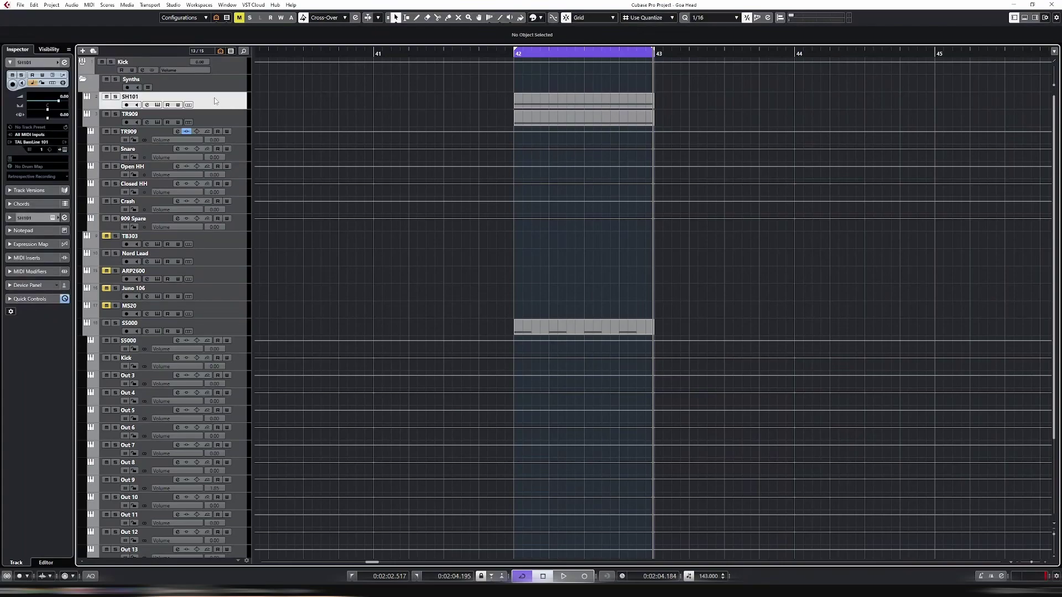
Move the SH101 track out of the Synths folder so it sits directly below the Kick track
left_click(230, 69)
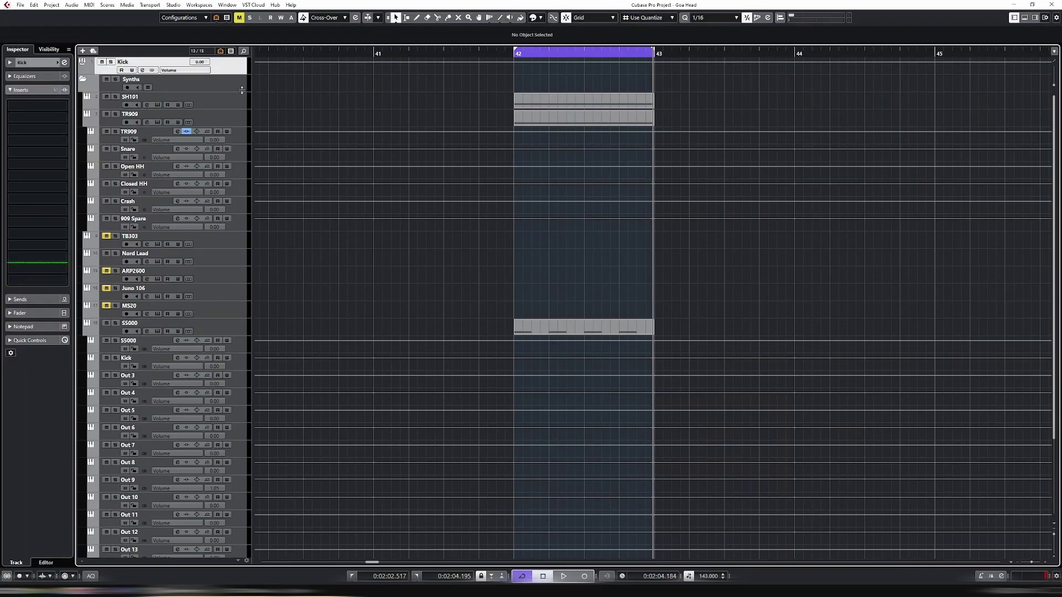
left_click(227, 106)
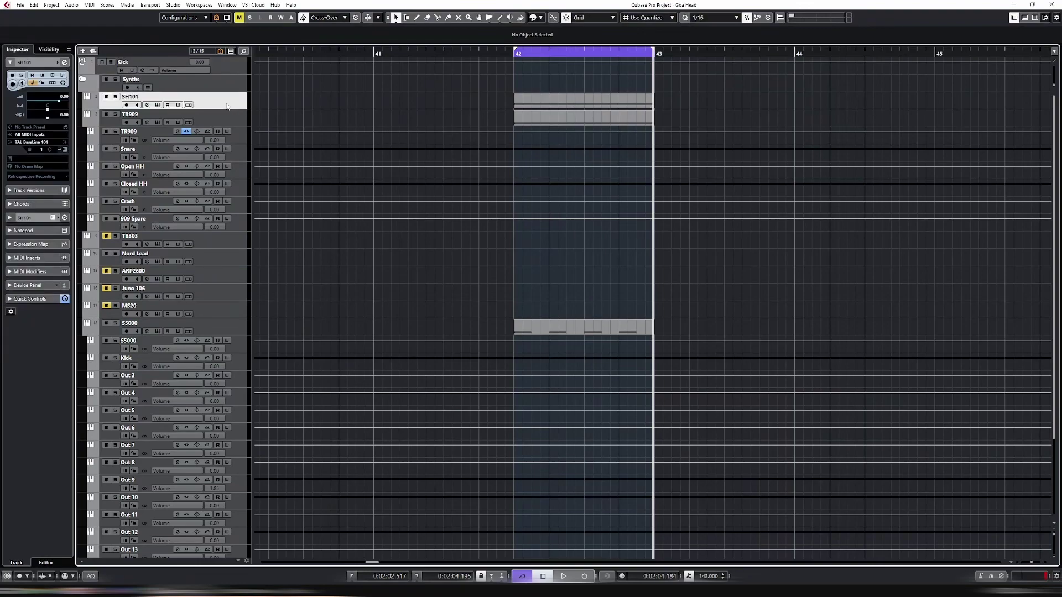
left_click_drag(227, 106, 228, 81)
Add one folder track named Kick & Bass beside the Kick track
left_click(223, 64)
right_click(230, 66)
mouse_move(291, 70)
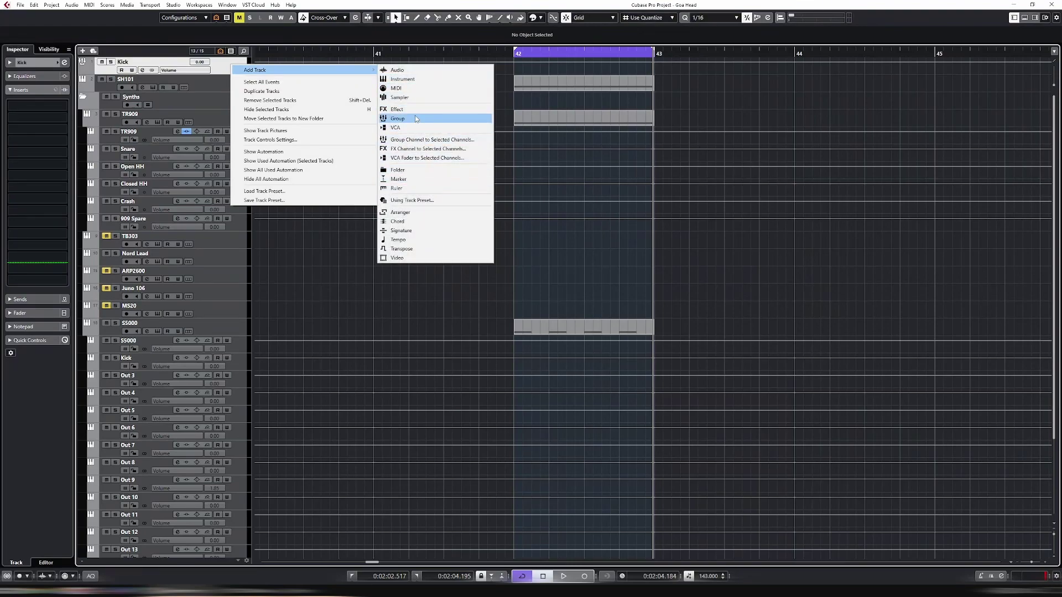
left_click(414, 170)
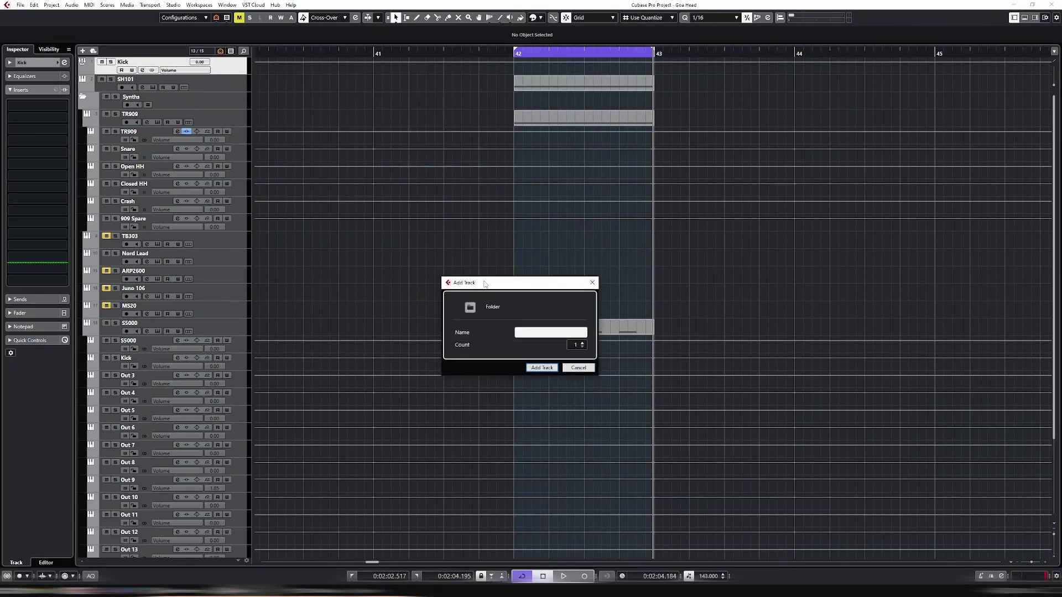
type("Kick & BA")
left_click(538, 366)
Arrange the Kick & Bass folder first in the track list and put the Kick and SH101 tracks inside it
left_click_drag(208, 88, 232, 68)
left_click(221, 84)
left_click(223, 98, "shift")
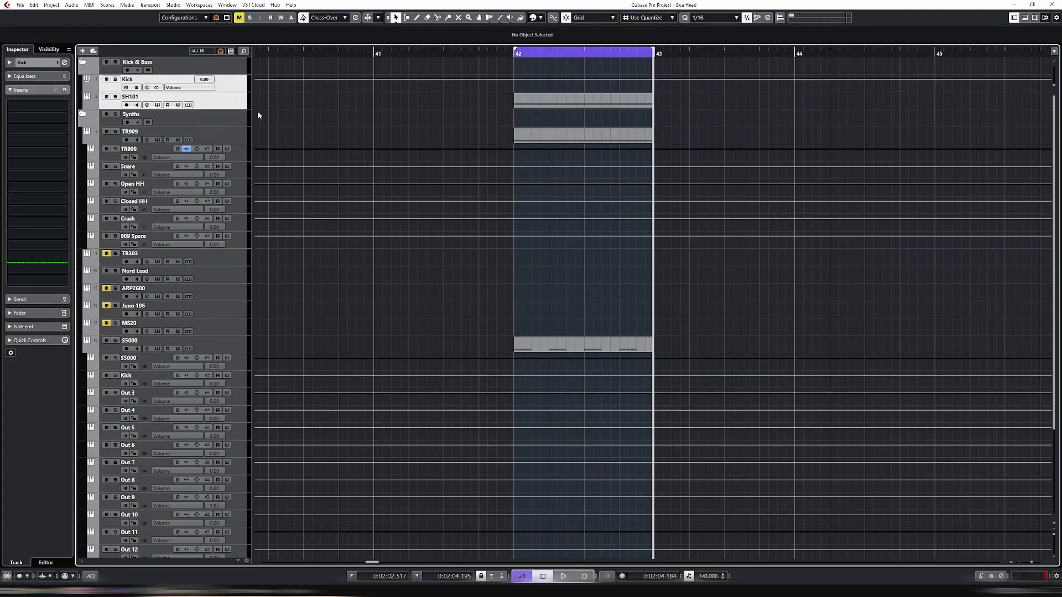
Colour the Kick and SH101 tracks light cyan
left_click(231, 67)
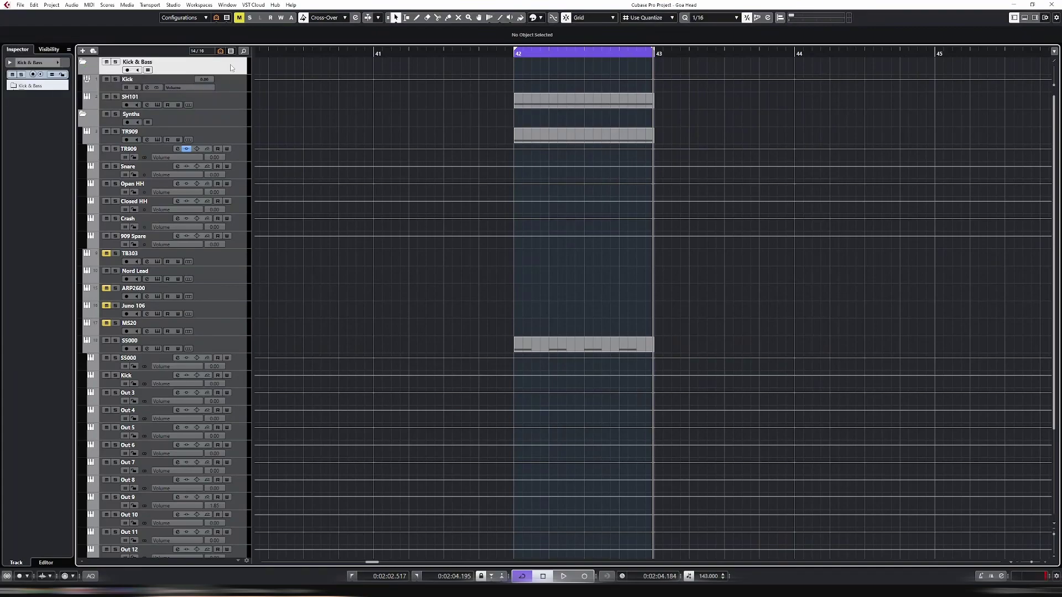
left_click(227, 82)
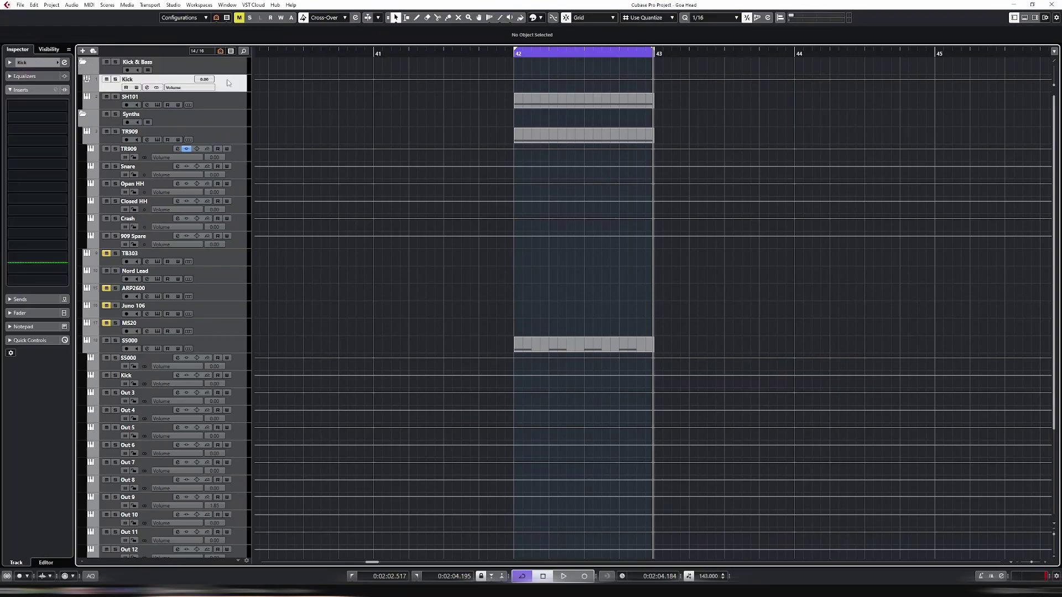
left_click(225, 99)
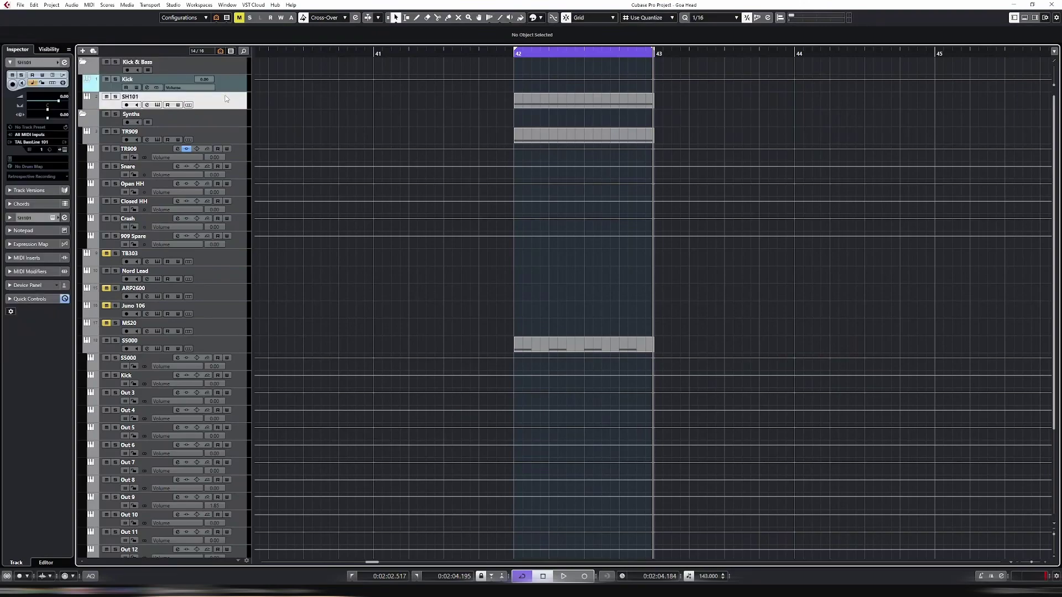
key("ctrl+shift+c")
Pick the light cyan swatch for the SH101 track and apply the same colour to the Kick & Bass folder
left_click(239, 68)
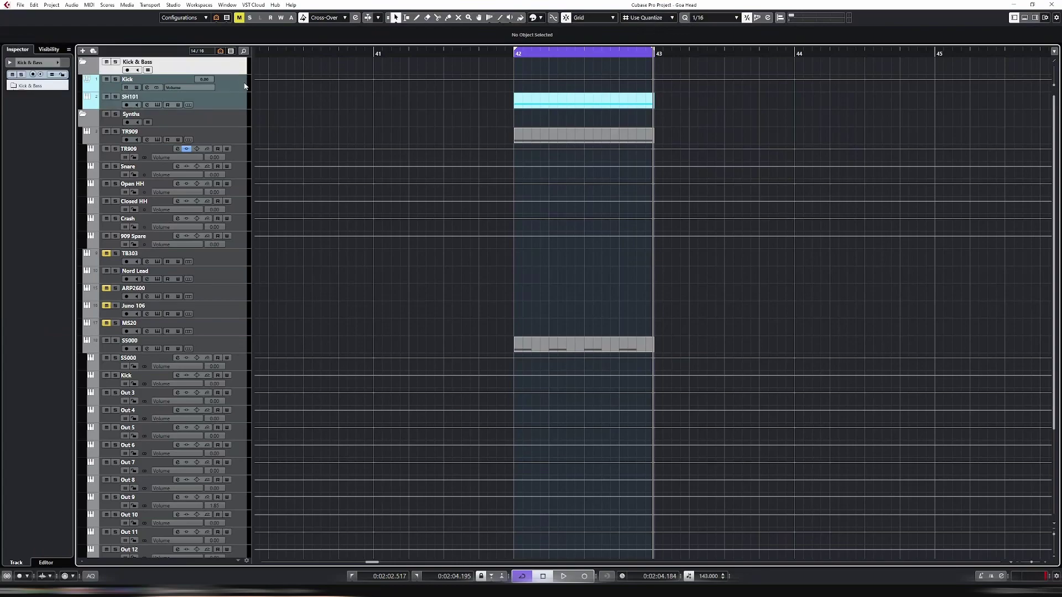
left_click(241, 97)
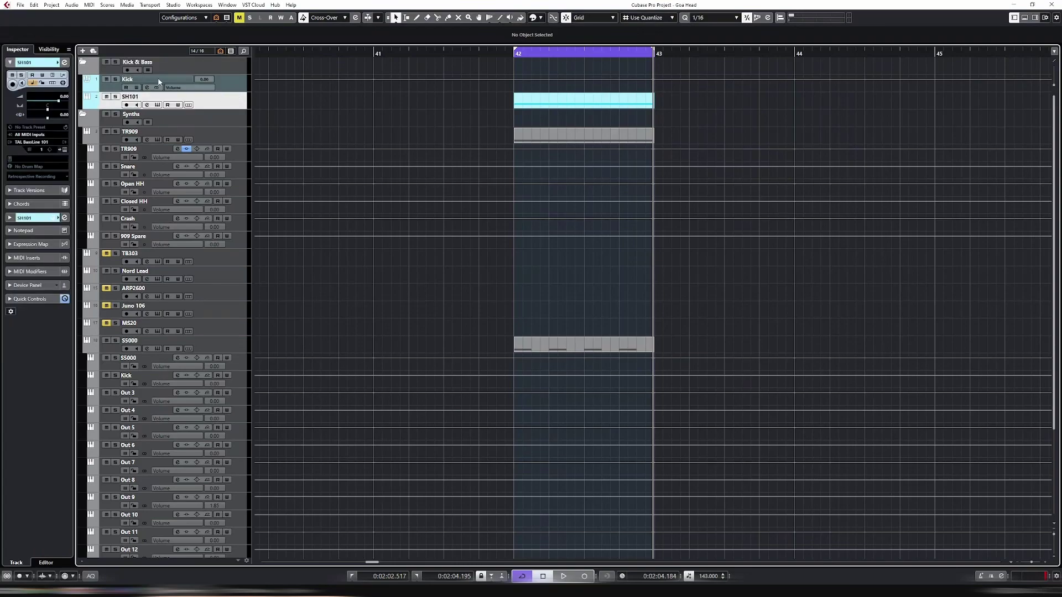
left_click(57, 62)
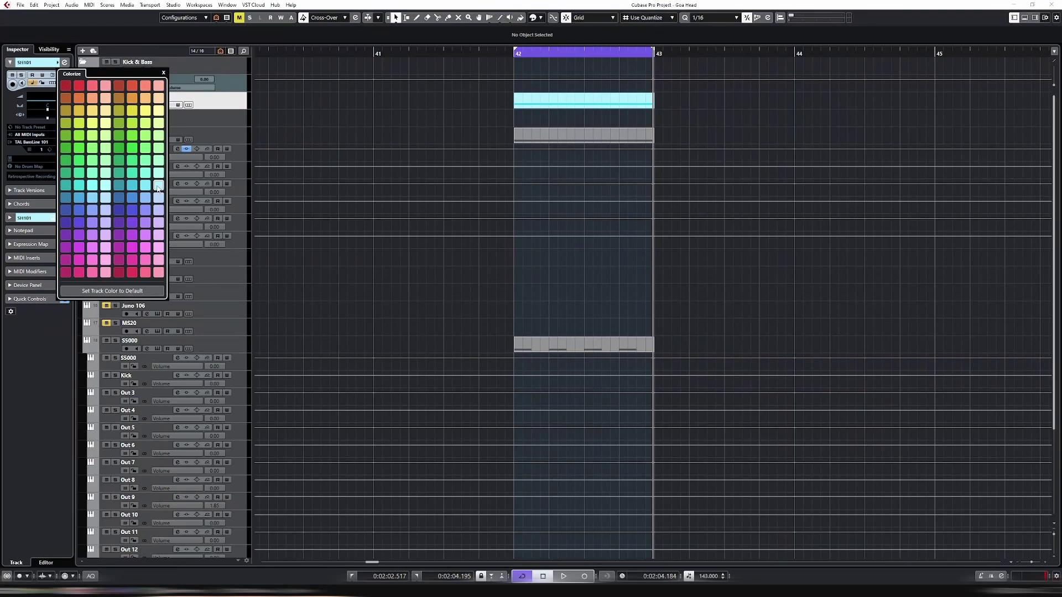
left_click(158, 187)
left_click(203, 66)
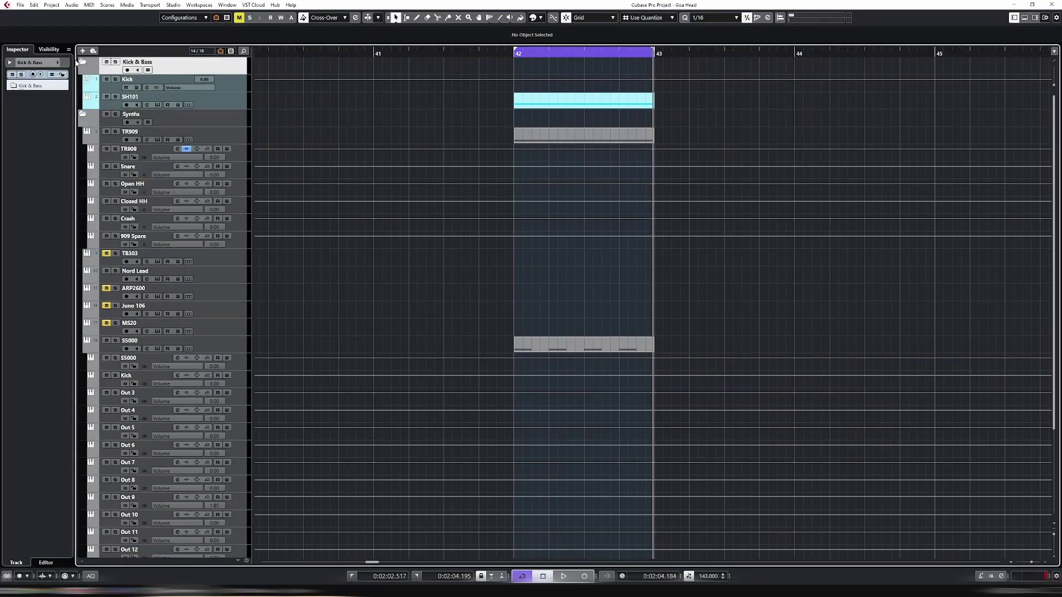
left_click(58, 62)
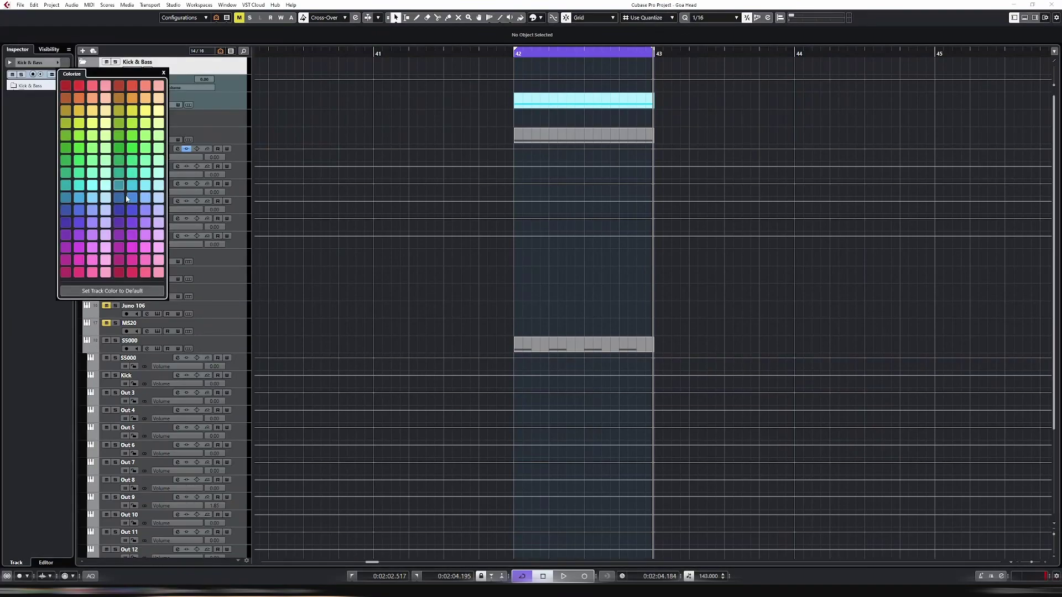
left_click(159, 186)
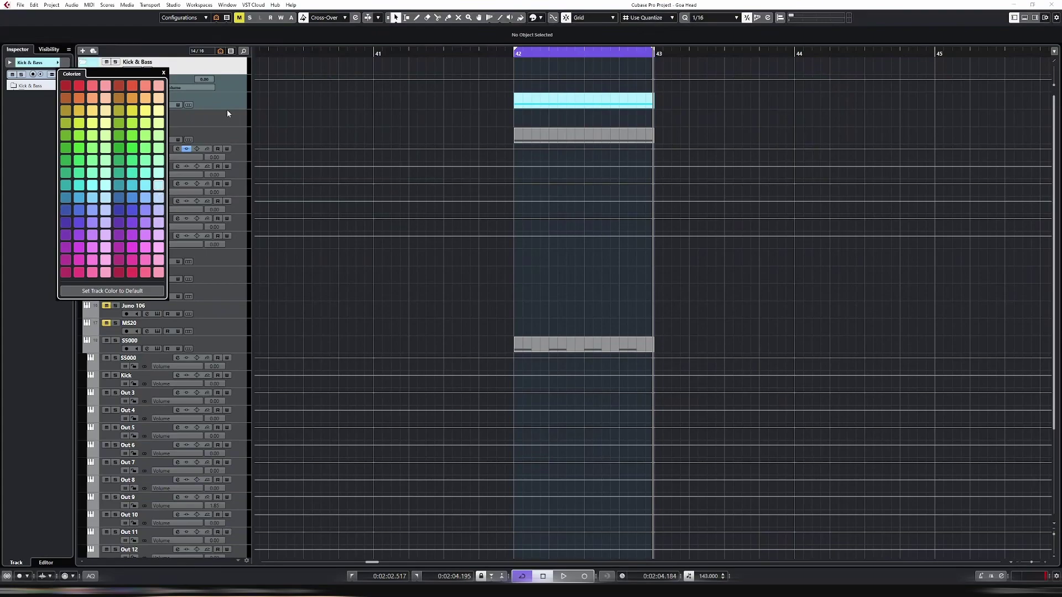
left_click(234, 73)
Try a salmon pink colour on the Kick track and return it to light cyan
left_click(236, 84)
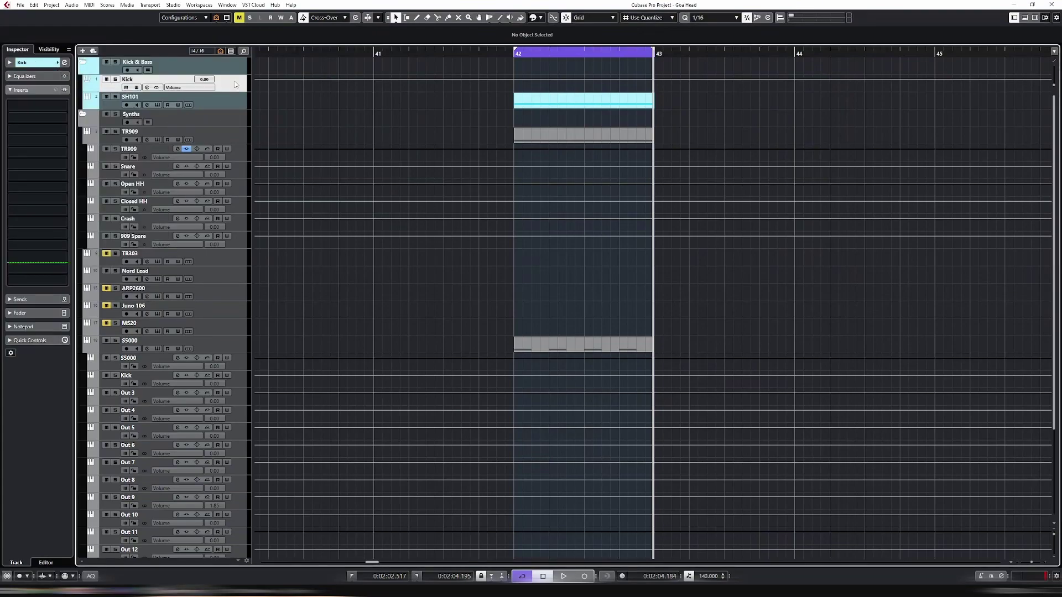
key("ctrl+z")
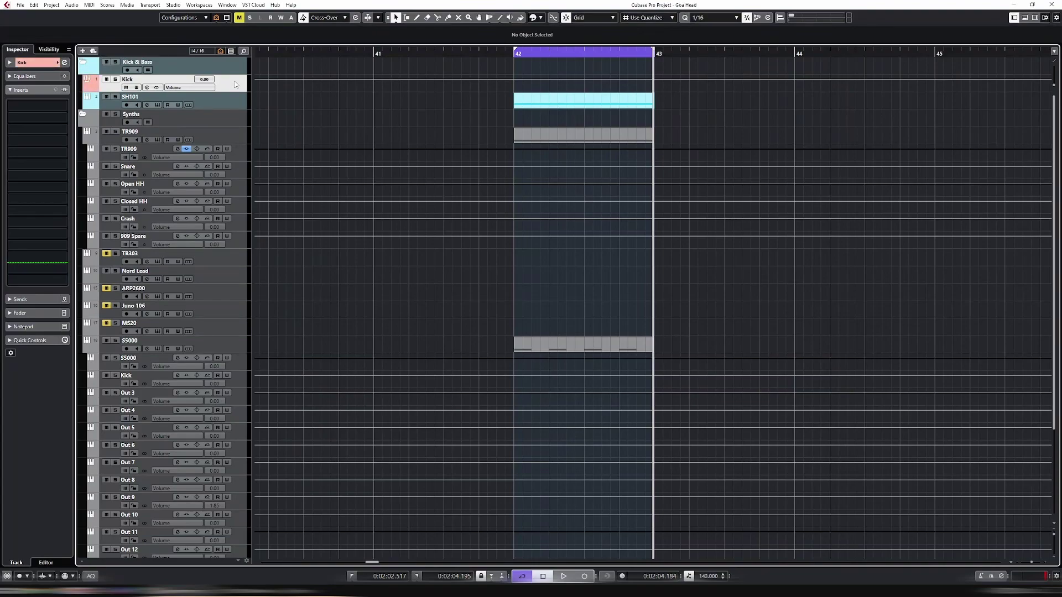
key("ctrl+1")
key("ctrl+2")
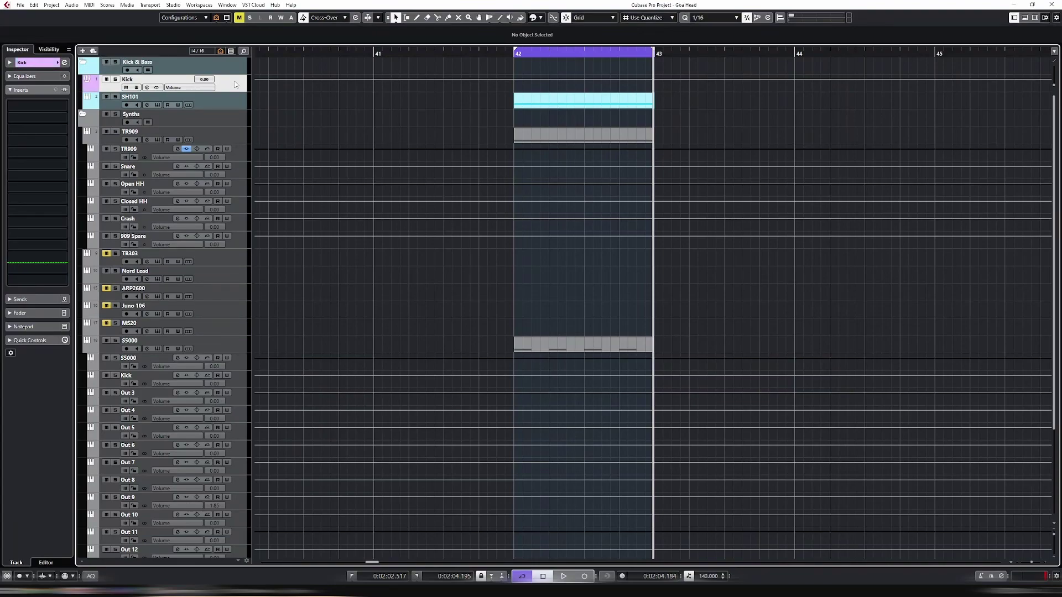
key("ctrl+1")
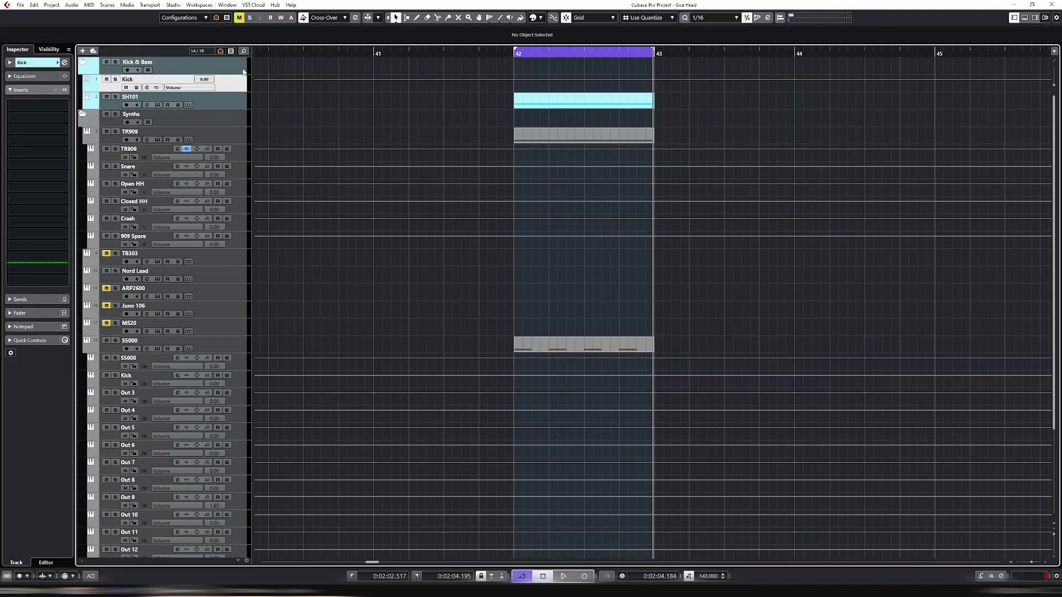
Select the Synths folder, look through the remaining tracks, and audition the groove from the start of the bar 42 loop
left_click(227, 69)
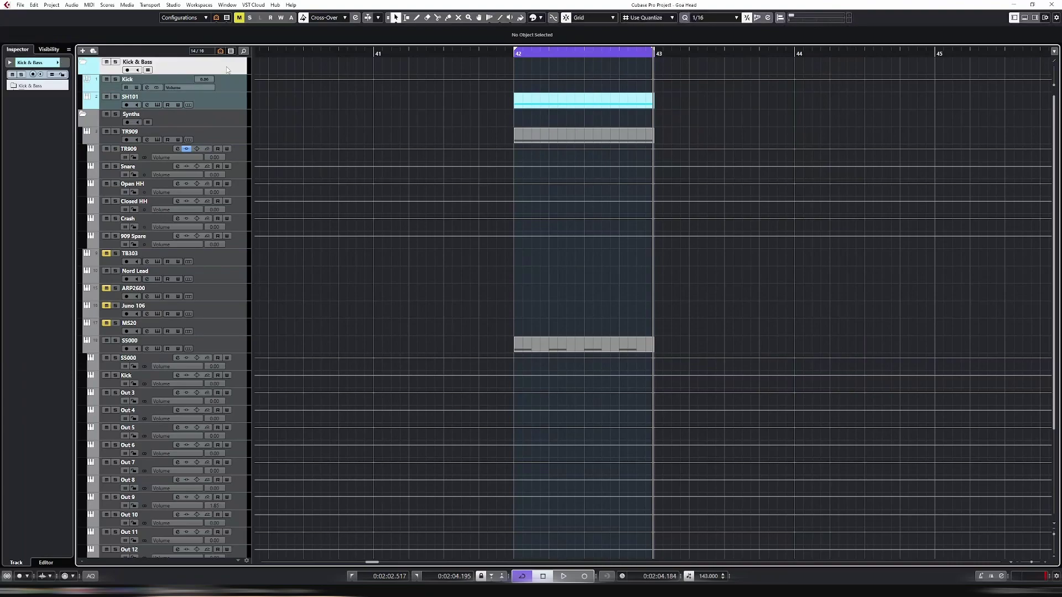
left_click(232, 113)
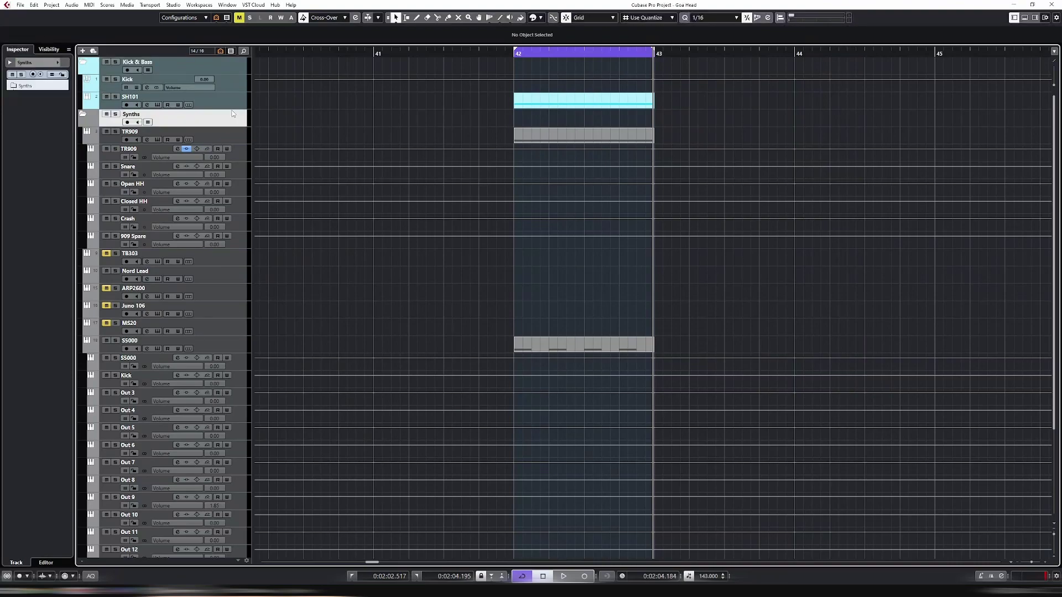
key("KP_1")
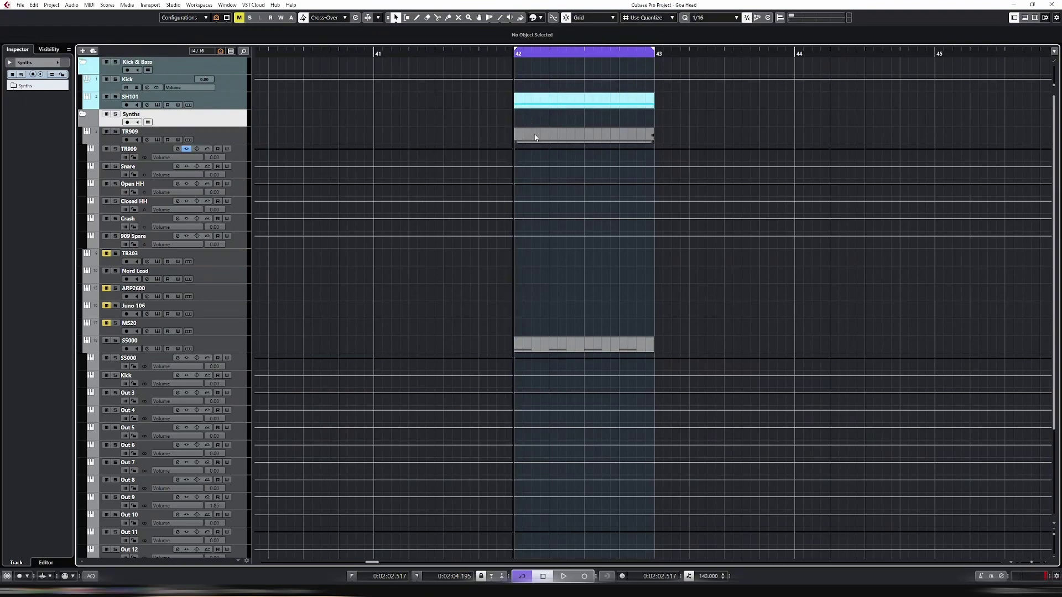
scroll(566, 197, "down", 3)
scroll(566, 197, "up", 3)
scroll(341, 266, "down", 3)
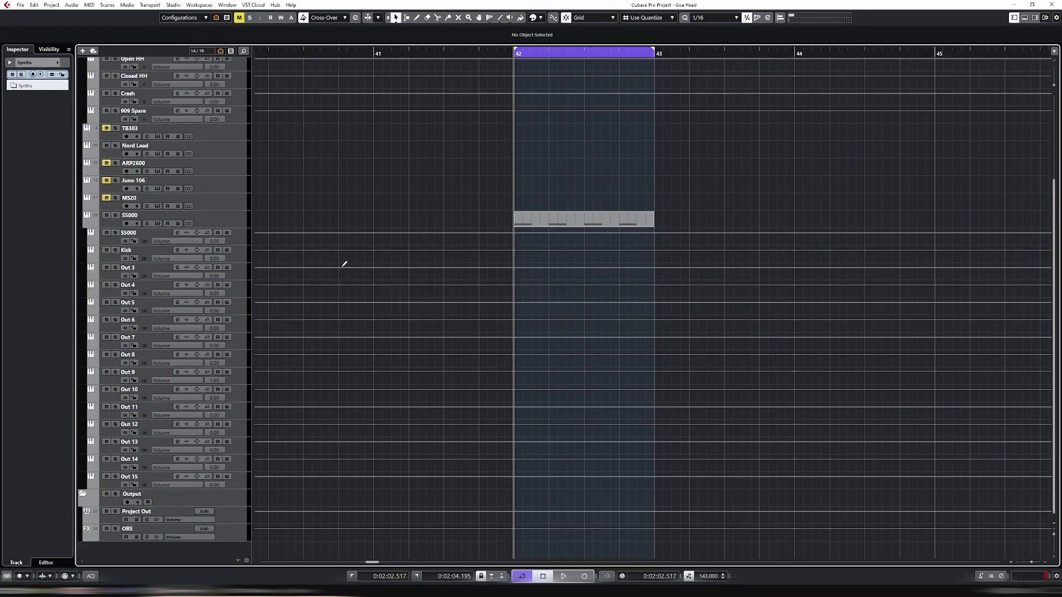
scroll(343, 266, "up", 3)
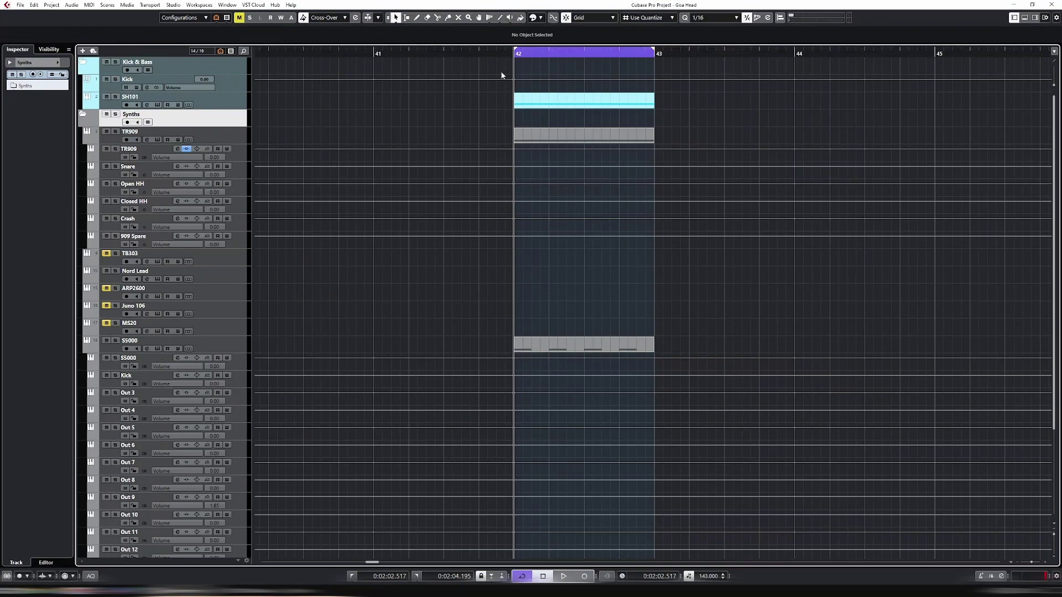
key("space")
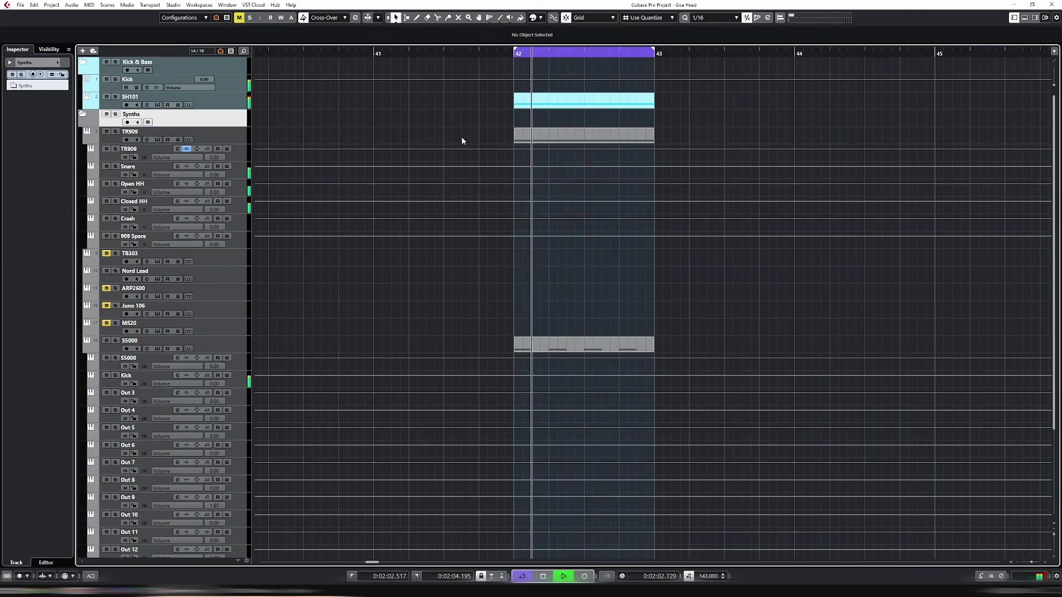
key("space")
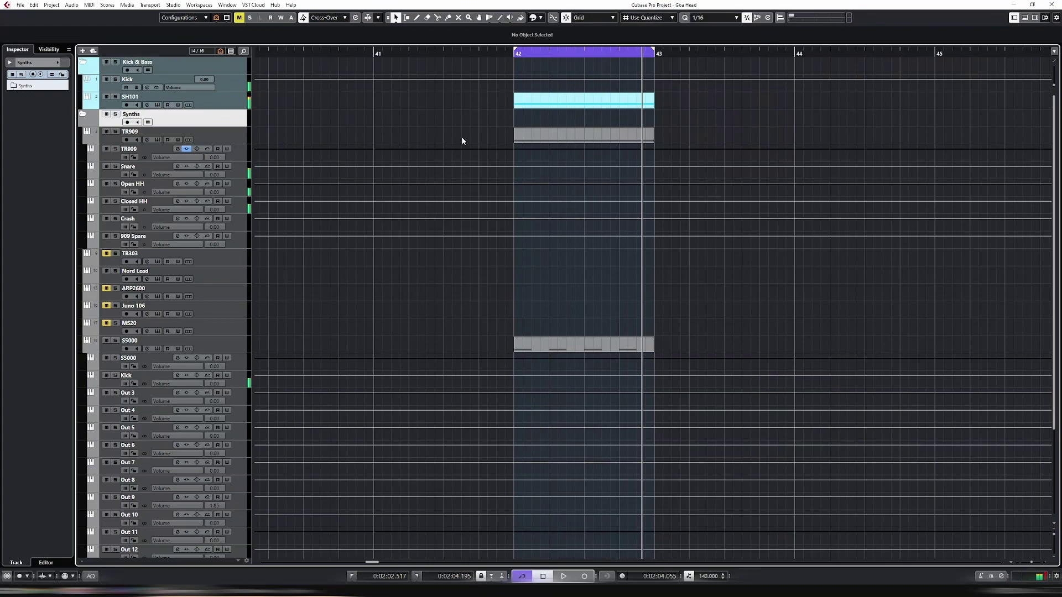